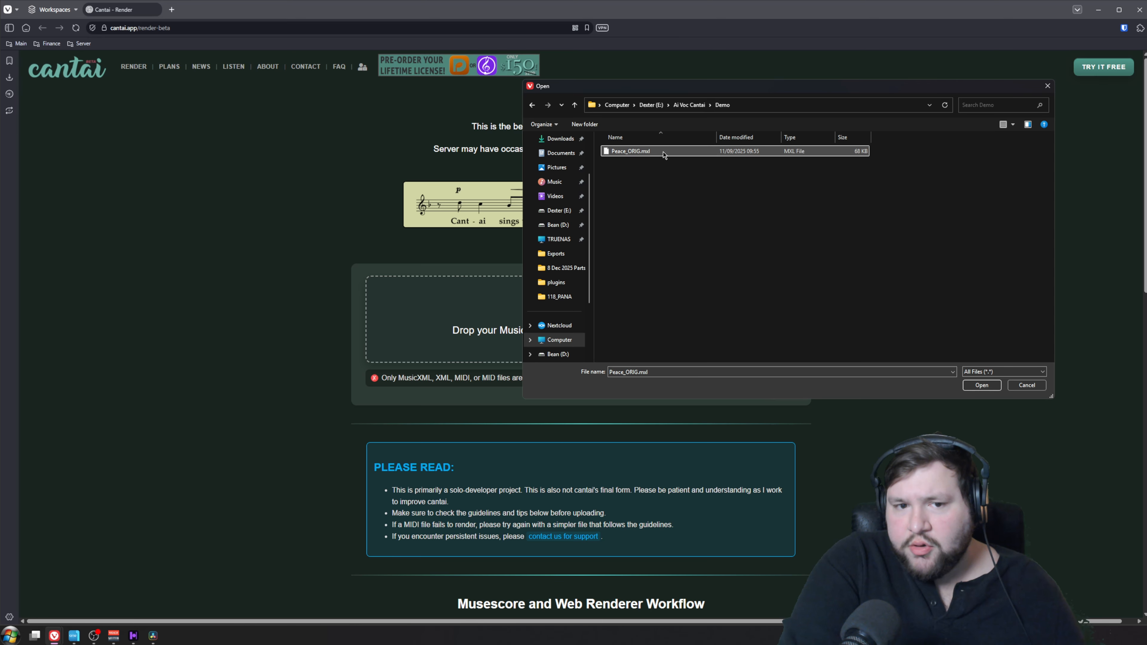
Choose Peace_ORIG.mxl from the Demo folder as the score to upload
{"action": "left_click", "coordinate": [982, 385]}
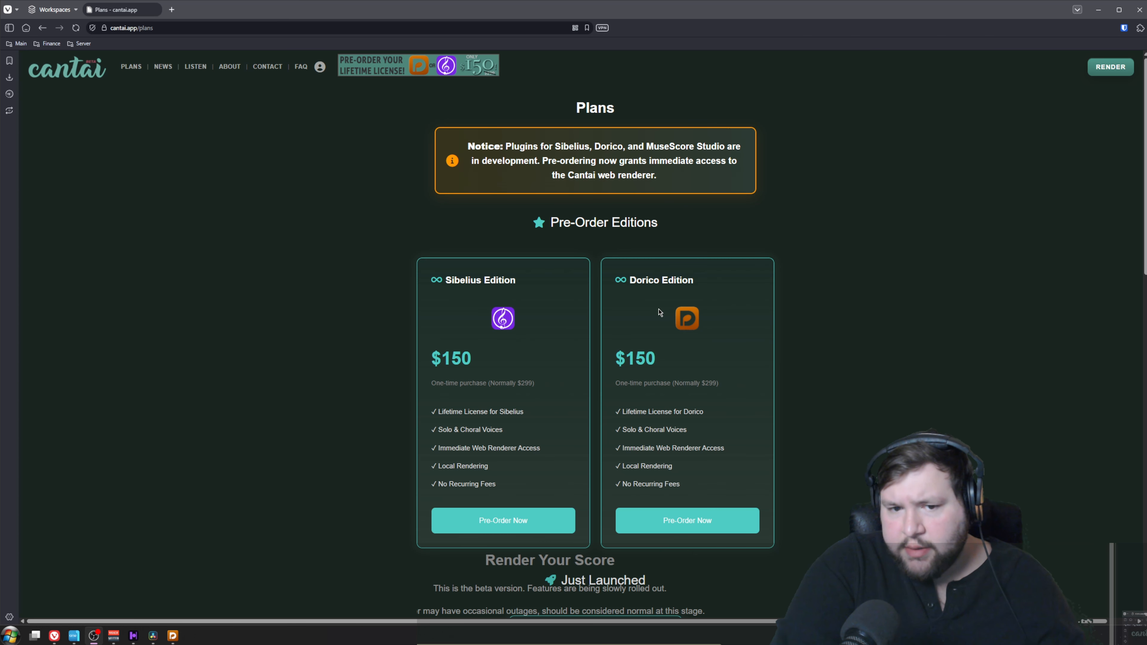
View the available plans and return to the score rendering page
{"action": "left_click", "coordinate": [123, 66]}
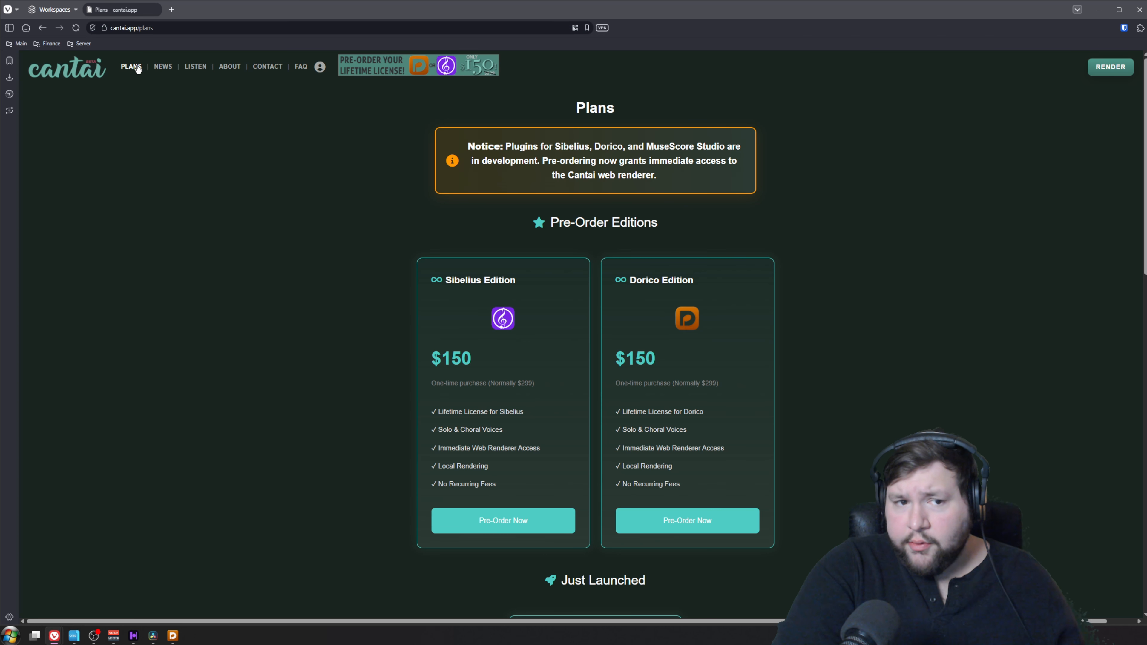
{"action": "left_click", "coordinate": [1111, 67]}
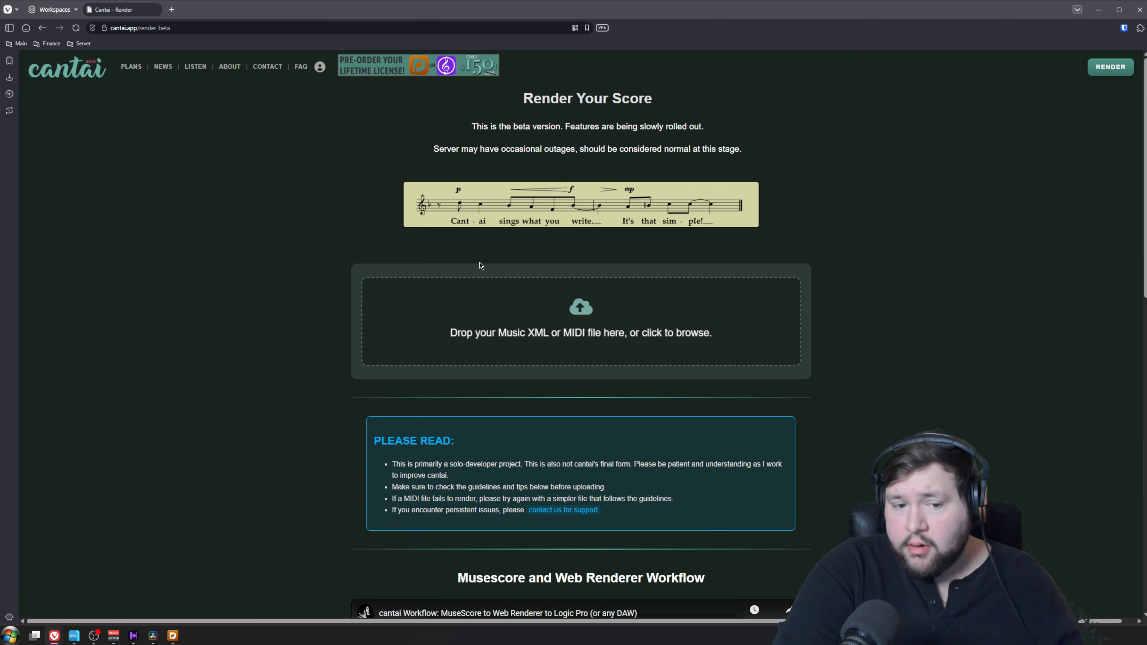
Switch to Dorico and look through the choral score from the opening bars to the end
{"action": "mouse_move", "coordinate": [173, 641]}
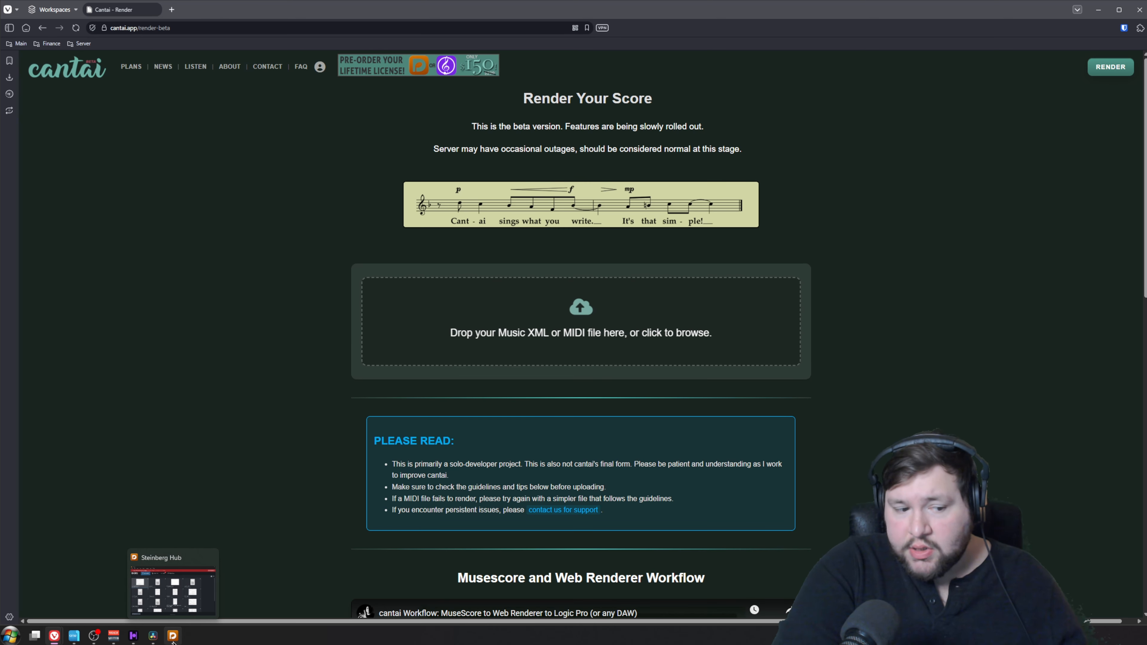
{"action": "left_click", "coordinate": [180, 597]}
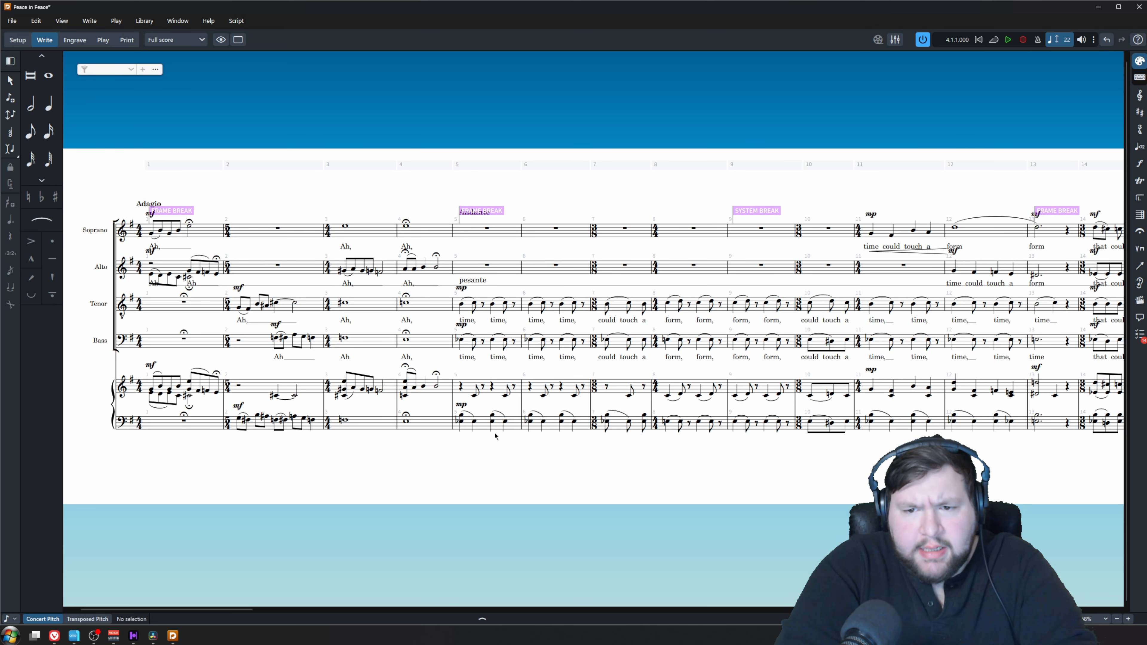
{"action": "scroll", "coordinate": [495, 436], "scroll_direction": "right", "scroll_amount": 15}
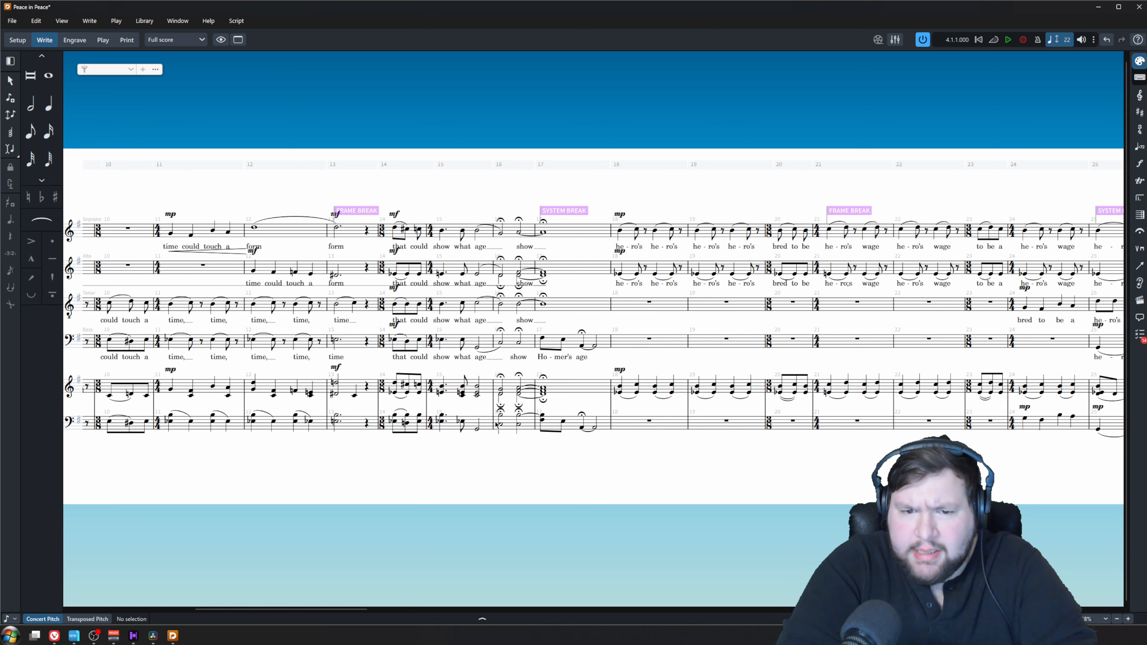
{"action": "scroll", "coordinate": [493, 427], "scroll_direction": "right", "scroll_amount": 20}
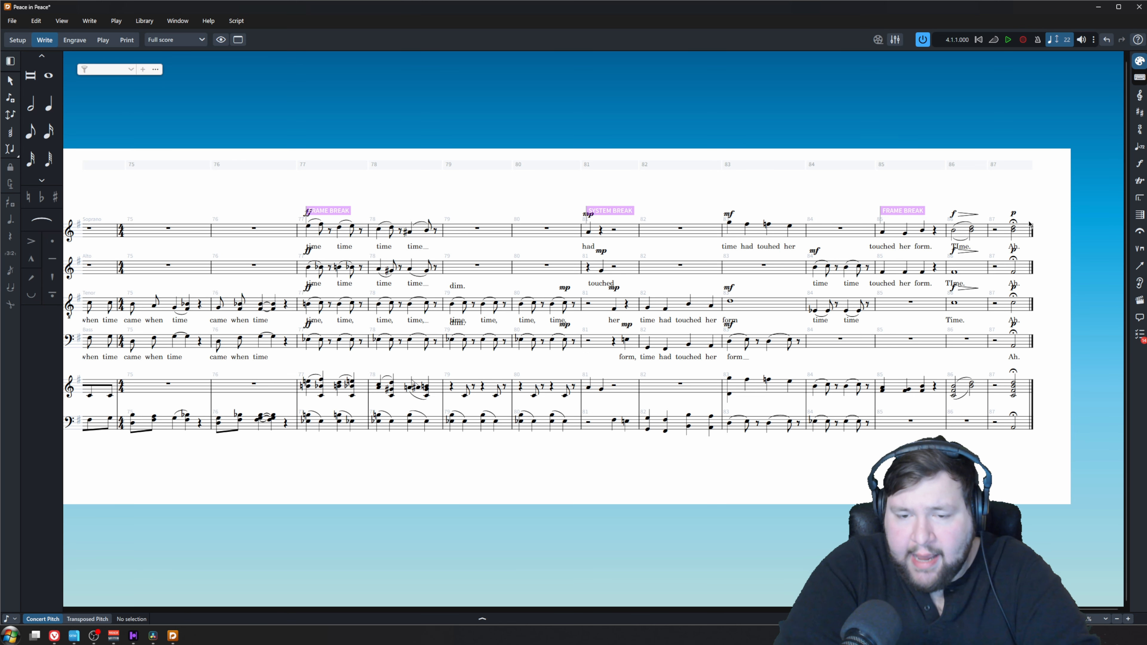
{"action": "scroll", "coordinate": [1029, 226], "scroll_direction": "up", "scroll_amount": 4}
{"action": "left_click_drag", "start_coordinate": [1030, 235], "coordinate": [850, 157]}
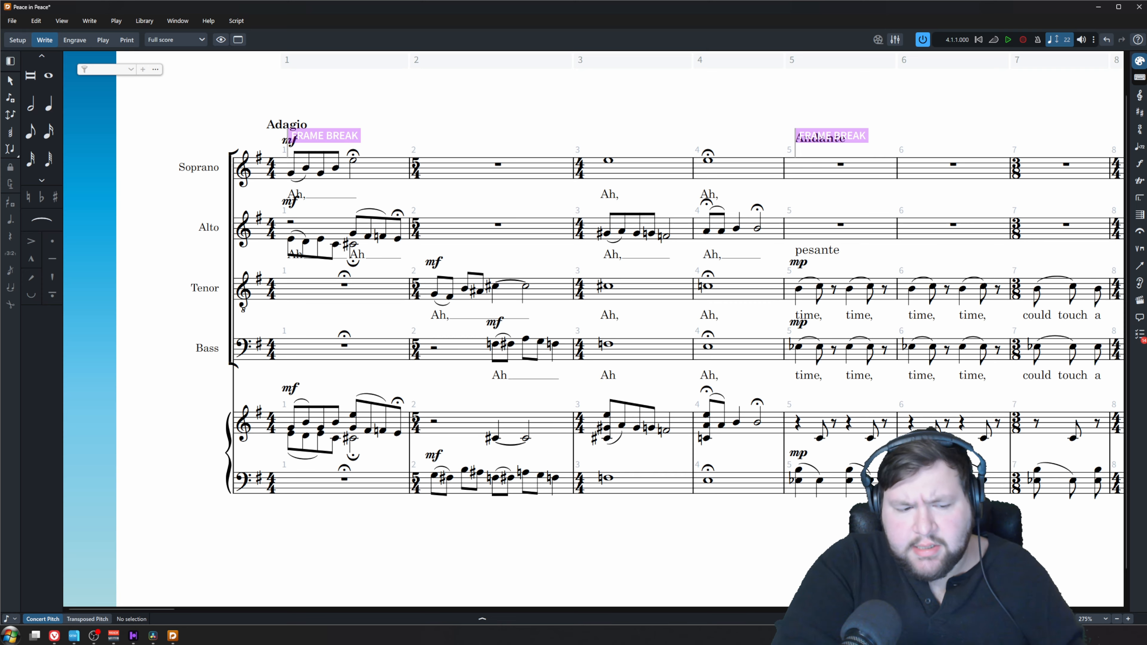
{"action": "left_click_drag", "start_coordinate": [168, 610], "coordinate": [659, 635]}
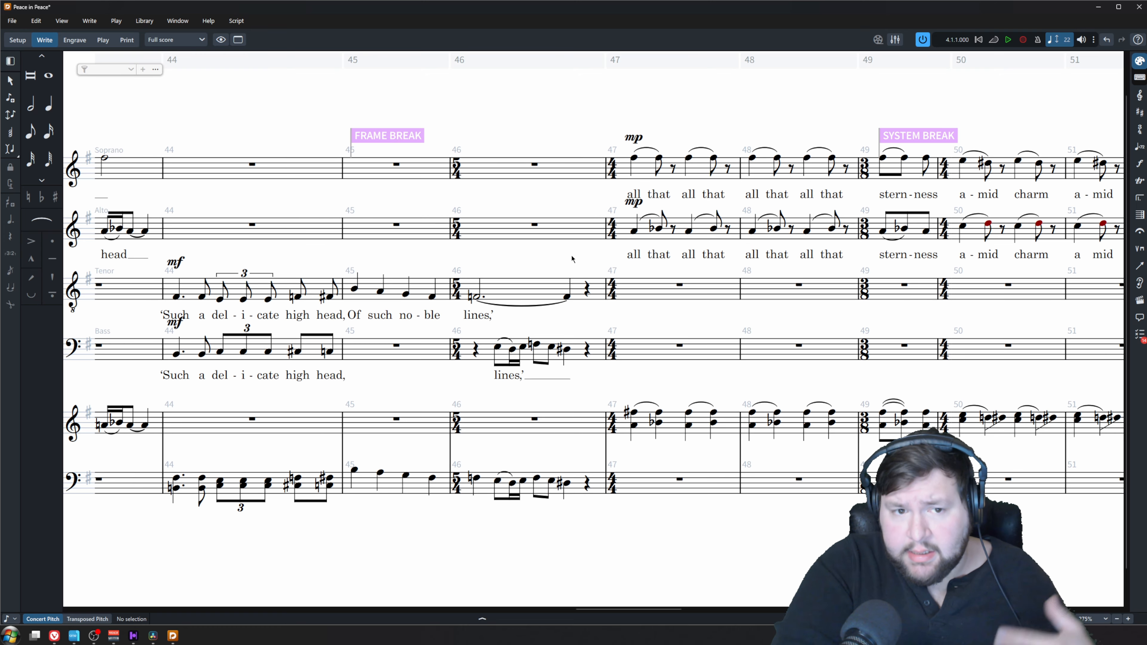
Examine the Soprano 1 staff from bar 1 onward for divided notes that need a second staff
{"action": "key", "text": "ctrl+alt+1"}
{"action": "left_click", "coordinate": [394, 135]}
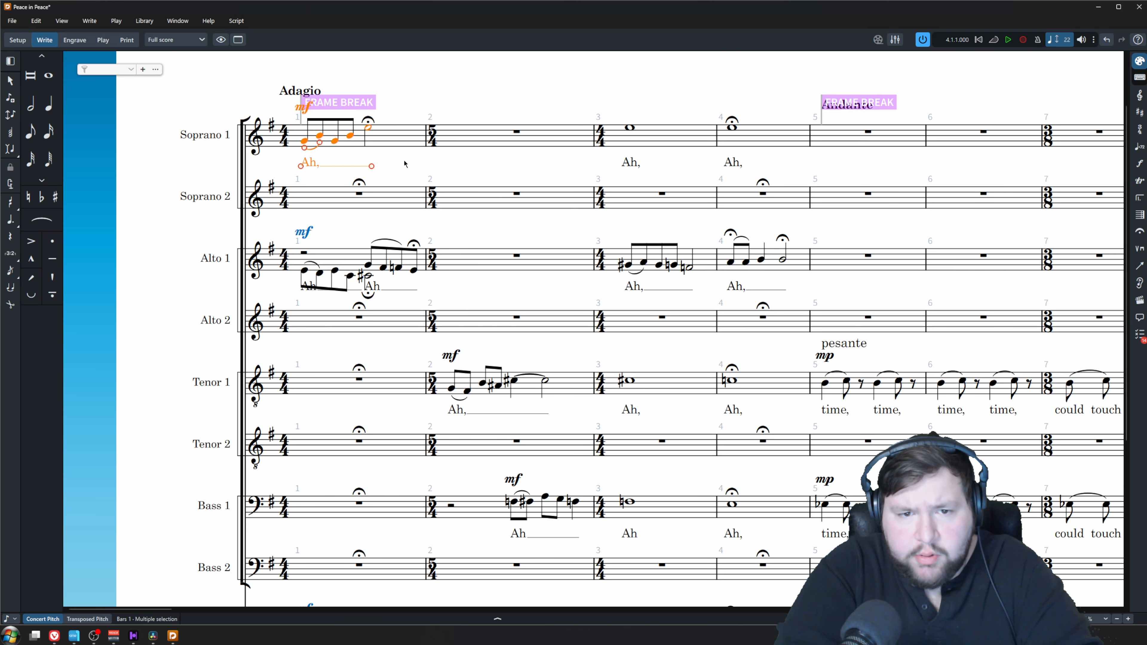
{"action": "key", "text": "ctrl+alt+2"}
{"action": "scroll", "coordinate": [406, 172], "scroll_direction": "right", "scroll_amount": 10}
{"action": "scroll", "coordinate": [466, 175], "scroll_direction": "right", "scroll_amount": 5}
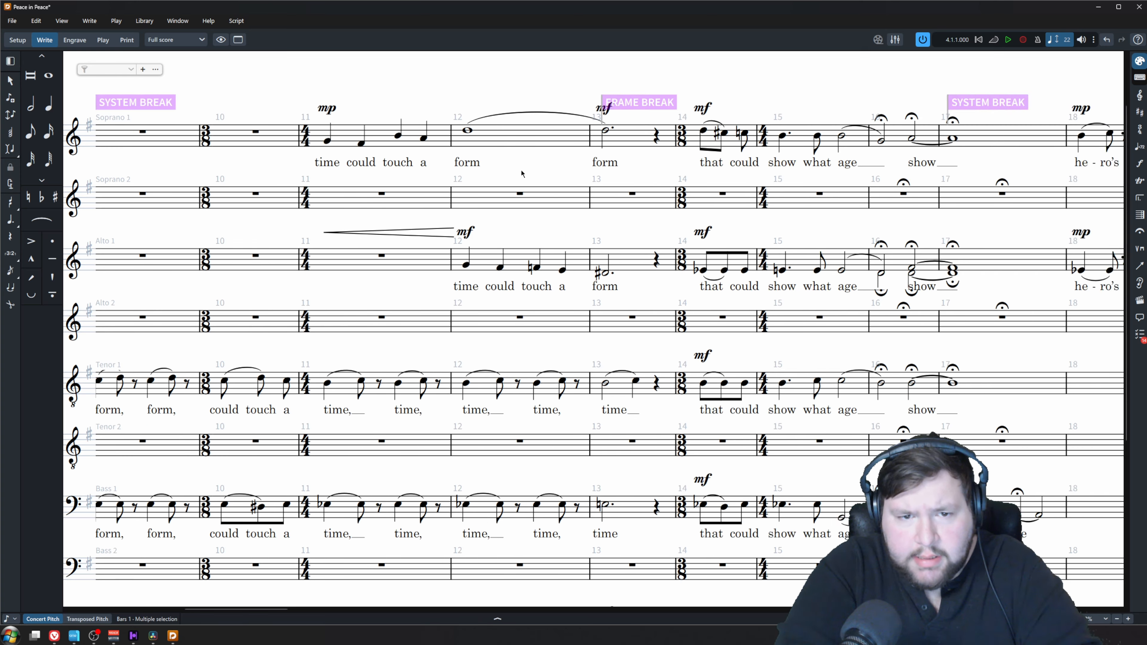
{"action": "scroll", "coordinate": [695, 147], "scroll_direction": "right", "scroll_amount": 20}
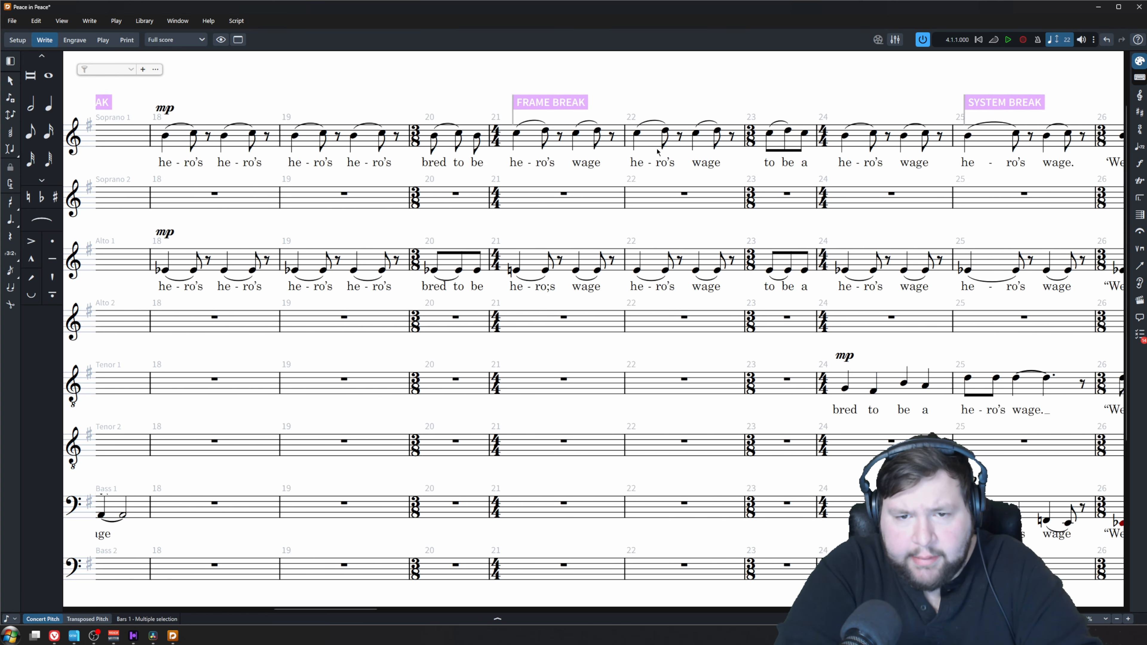
{"action": "scroll", "coordinate": [656, 154], "scroll_direction": "right", "scroll_amount": 9}
Move the lower notes of the Soprano 1 chords in bar 33 to the Soprano 2 staff
{"action": "right_click", "coordinate": [560, 229]}
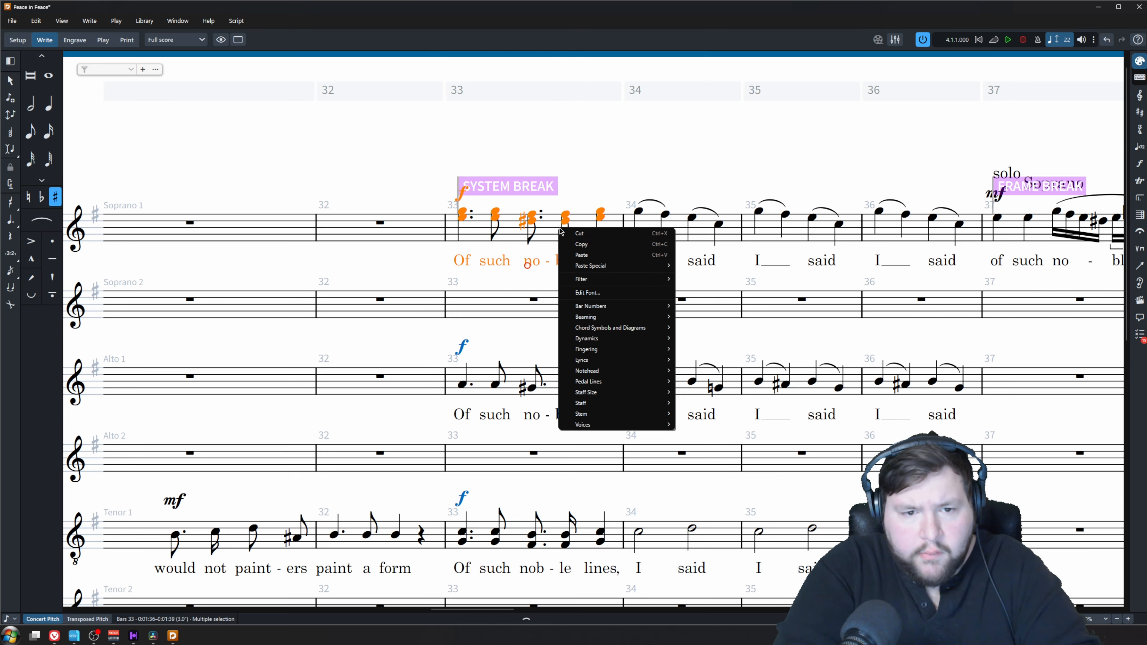
{"action": "mouse_move", "coordinate": [641, 280]}
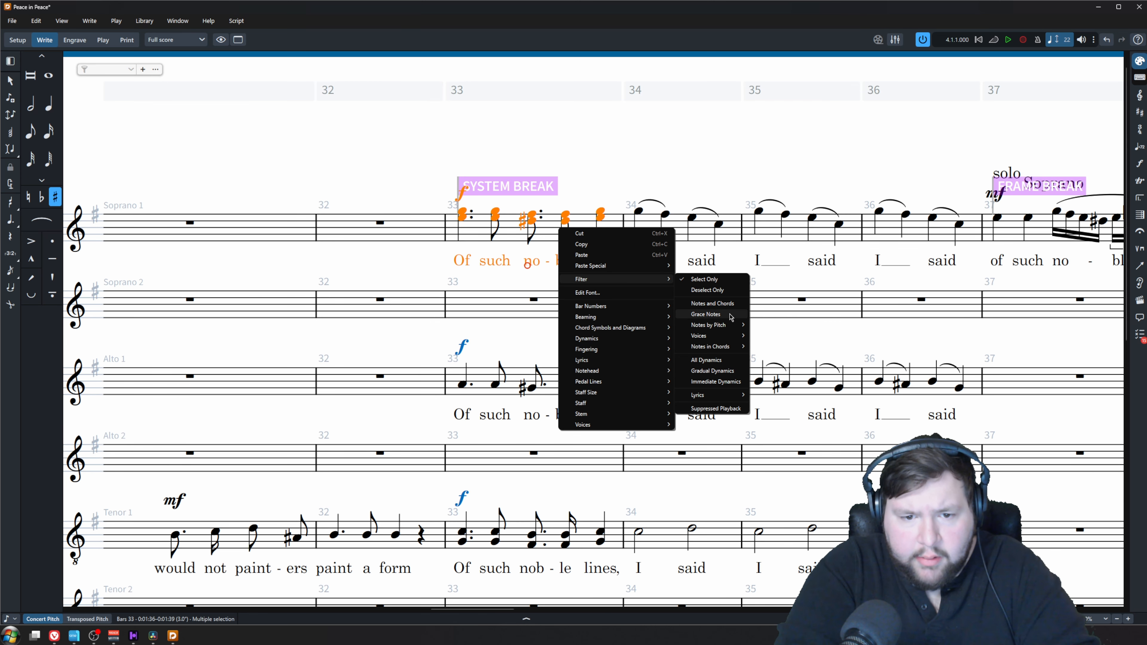
{"action": "mouse_move", "coordinate": [728, 330]}
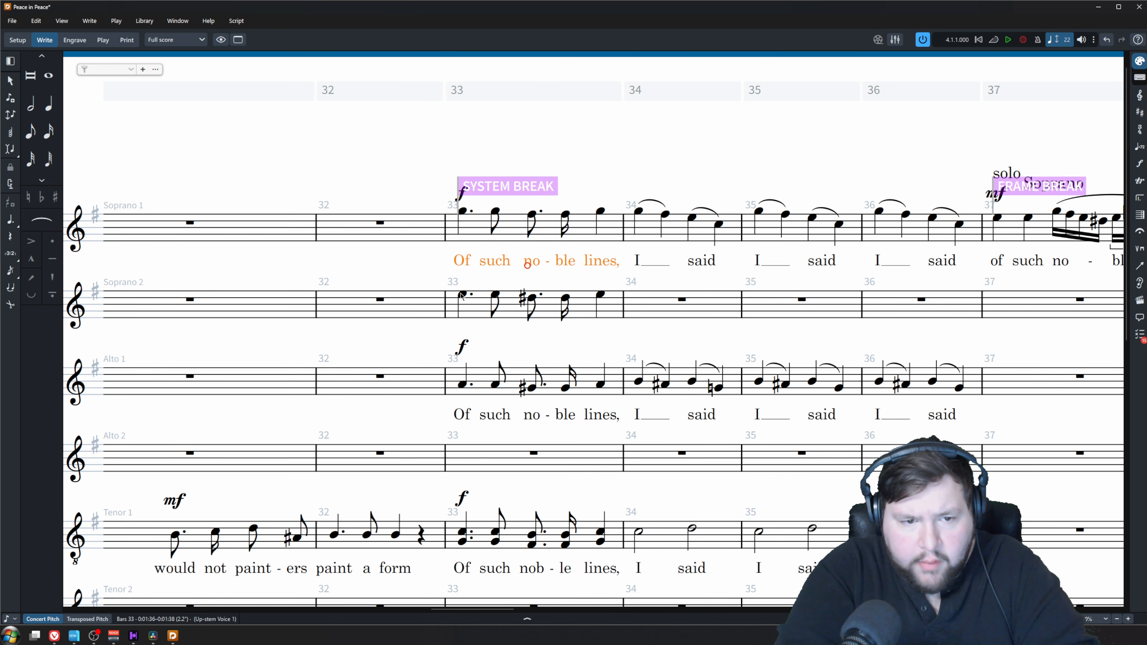
{"action": "left_click", "coordinate": [463, 294]}
{"action": "type", "text": "Of such no - ble lines,"}
{"action": "key", "text": "Escape"}
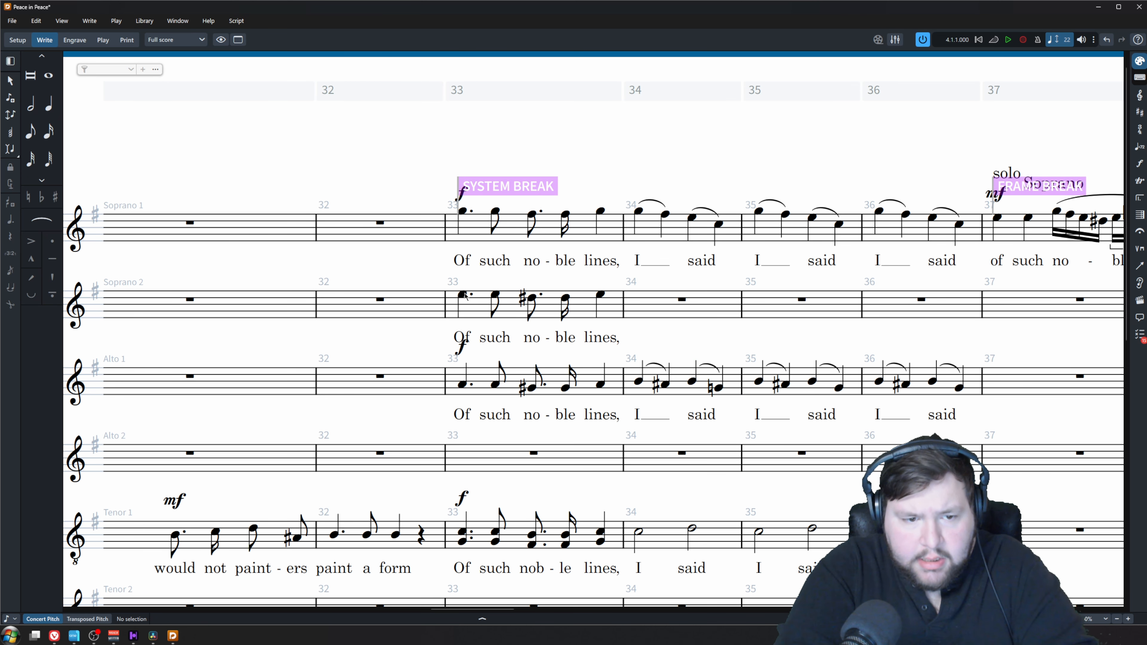
Add an f dynamic to the first Soprano 2 note in bar 33
{"action": "left_click", "coordinate": [465, 295]}
{"action": "key", "text": "shift+d"}
{"action": "type", "text": "f"}
{"action": "key", "text": "Return"}
Copy the Soprano 1 passage from bar 34 through bar 37 into Soprano 2
{"action": "left_click", "coordinate": [630, 238]}
{"action": "scroll", "coordinate": [630, 248], "scroll_direction": "right", "scroll_amount": 11}
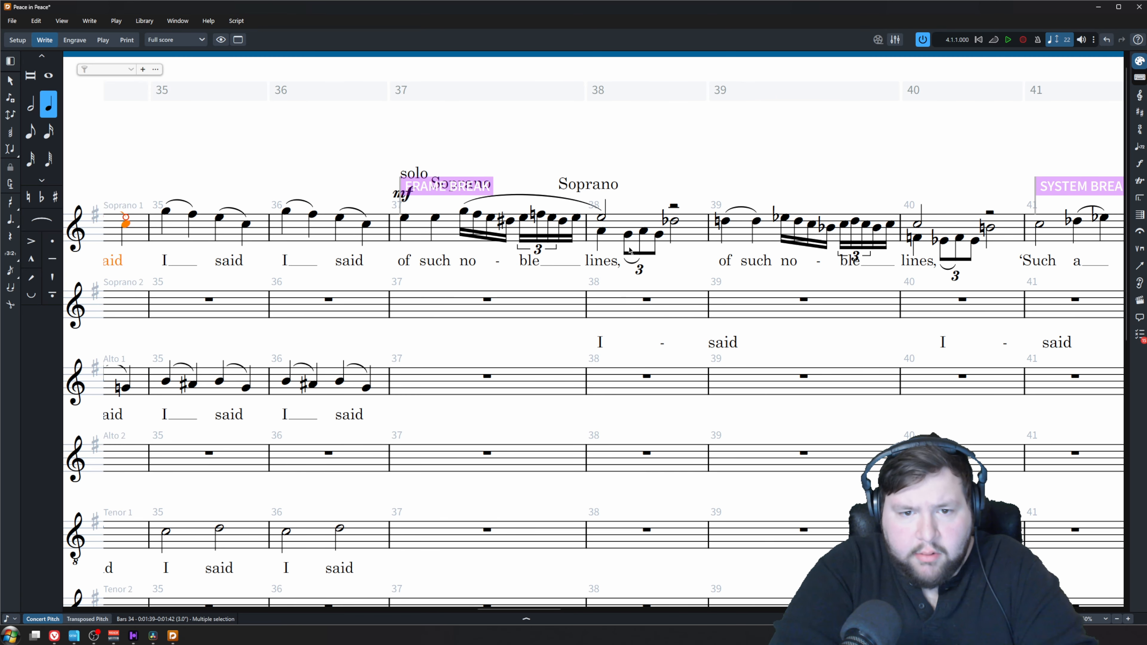
{"action": "scroll", "coordinate": [670, 260], "scroll_direction": "left", "scroll_amount": 1}
{"action": "left_click", "coordinate": [634, 240], "text": "shift"}
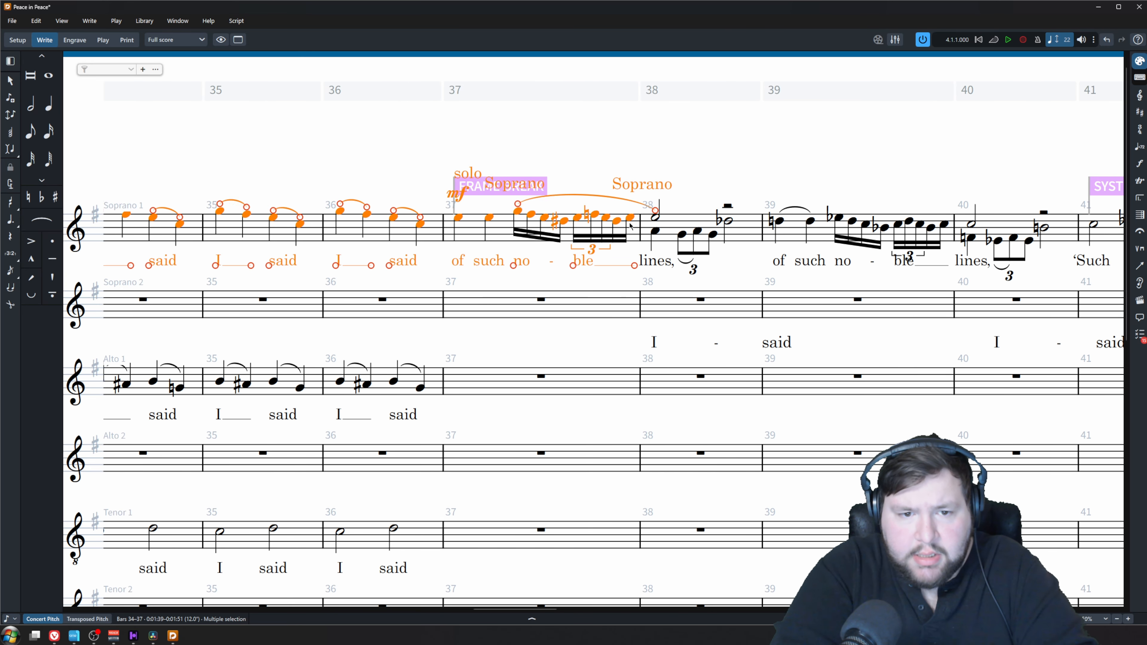
{"action": "scroll", "coordinate": [633, 249], "scroll_direction": "left", "scroll_amount": 5}
{"action": "left_click", "coordinate": [371, 298], "text": "alt"}
{"action": "scroll", "coordinate": [663, 338], "scroll_direction": "right", "scroll_amount": 6}
{"action": "left_click", "coordinate": [712, 149]}
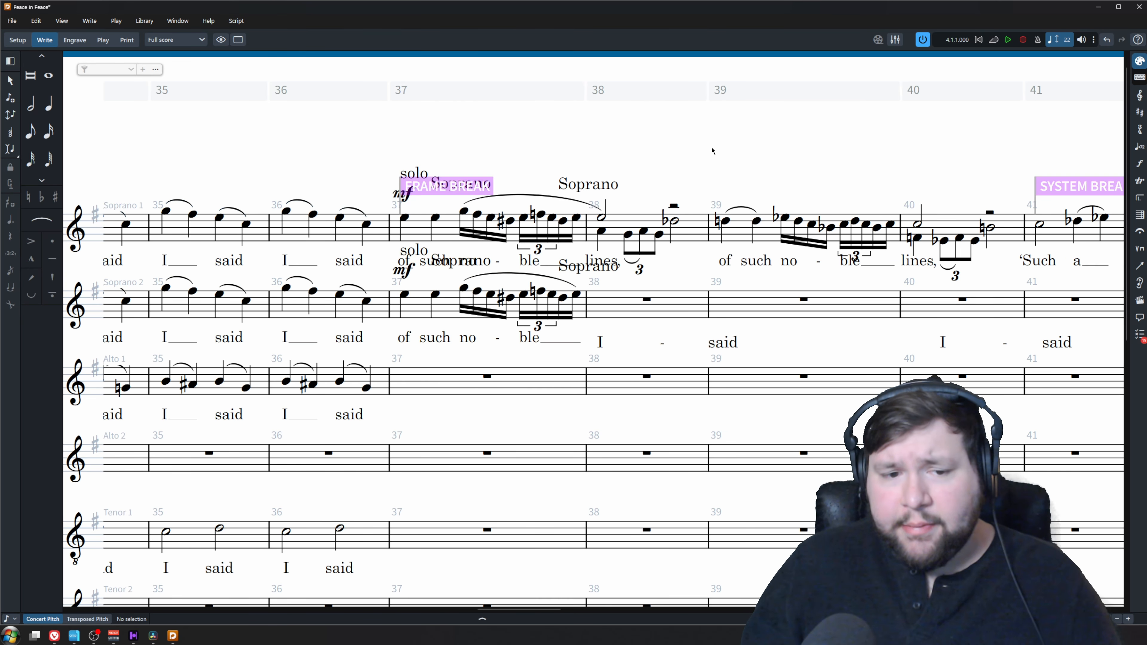
Try to copy the lower-voice notes of Soprano 1 in bar 38 to Soprano 2 and undo the result
{"action": "key", "text": "z"}
{"action": "scroll", "coordinate": [677, 172], "scroll_direction": "right", "scroll_amount": 3}
{"action": "left_click", "coordinate": [451, 211]}
{"action": "left_click", "coordinate": [521, 215], "text": "shift"}
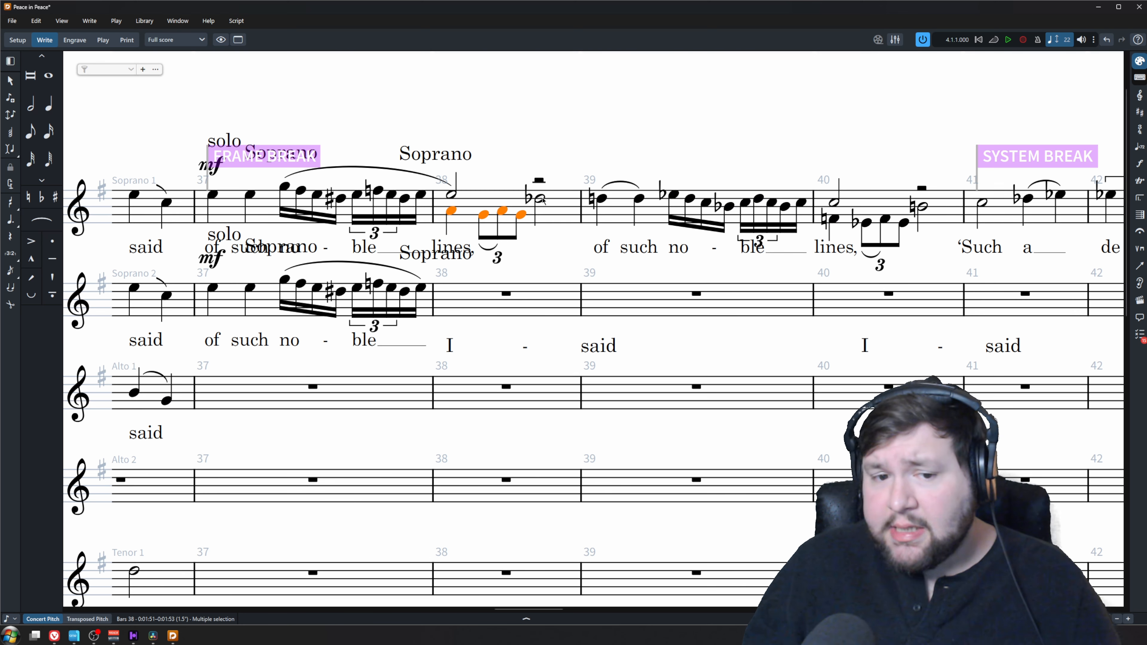
{"action": "left_click", "coordinate": [541, 199], "text": "ctrl"}
{"action": "left_click", "coordinate": [507, 294], "text": "alt"}
{"action": "key", "text": "ctrl+z"}
{"action": "left_click", "coordinate": [507, 291], "text": "alt"}
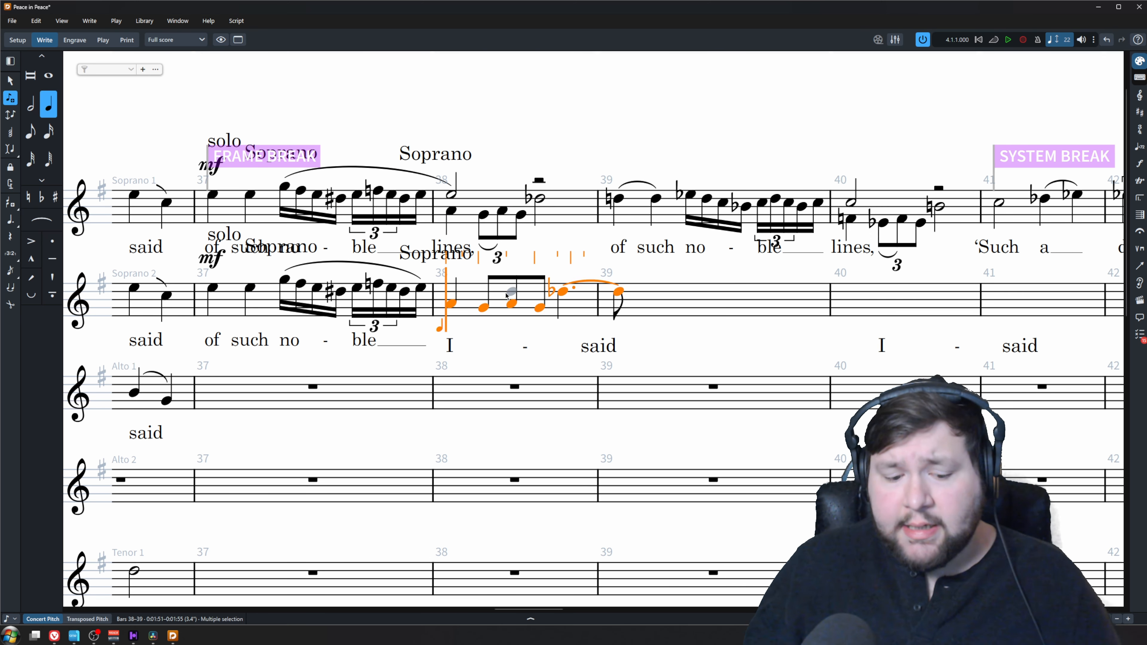
{"action": "key", "text": "ctrl+z"}
{"action": "left_click", "coordinate": [497, 257]}
{"action": "left_click", "coordinate": [536, 200], "text": "shift"}
{"action": "double_click", "coordinate": [483, 214]}
{"action": "key", "text": "Escape"}
Copy the lower-voice notes and the closing D-flat of Soprano 1 bar 38 into Soprano 2
{"action": "left_click", "coordinate": [451, 211]}
{"action": "left_click", "coordinate": [521, 214], "text": "shift"}
{"action": "left_click", "coordinate": [535, 199], "text": "shift"}
{"action": "left_click", "coordinate": [506, 294]}
{"action": "key", "text": "ctrl+v"}
Delete the lower-voice notes and the extra upper rest from Soprano 1 in bar 38
{"action": "left_click", "coordinate": [505, 211]}
{"action": "left_click", "coordinate": [537, 214], "text": "ctrl"}
{"action": "left_click", "coordinate": [557, 213], "text": "ctrl"}
{"action": "left_click", "coordinate": [575, 214], "text": "ctrl"}
{"action": "key", "text": "Delete"}
{"action": "left_click", "coordinate": [597, 181]}
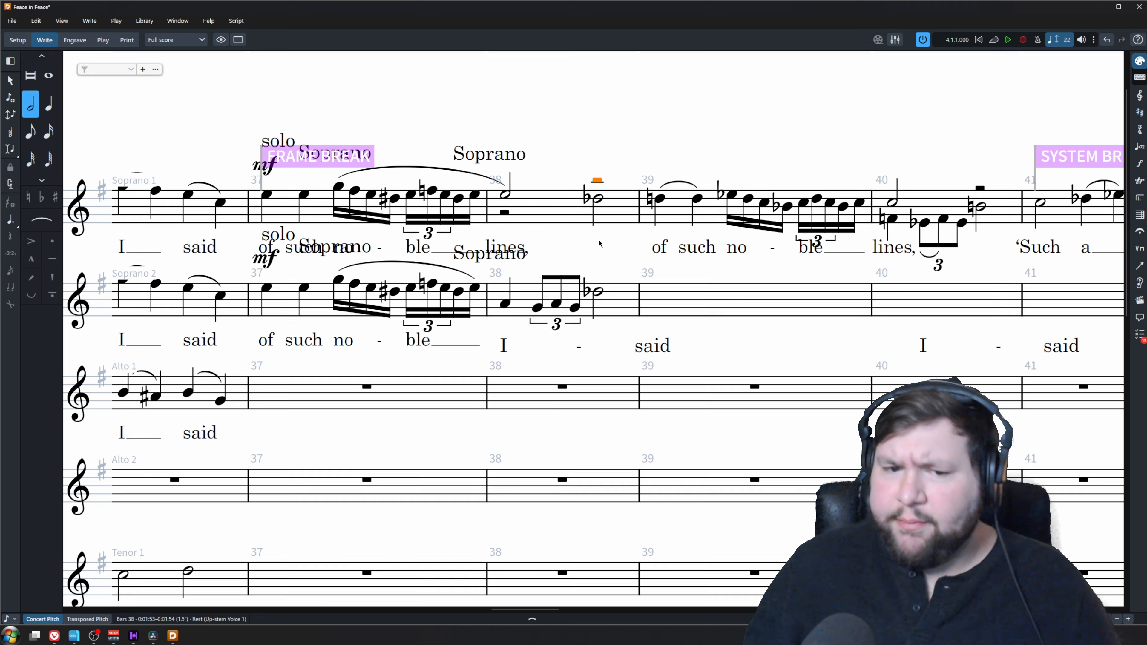
{"action": "key", "text": "Delete"}
Set the galley view minimum staff gap expansion to 160% in the full score's vertical spacing options
{"action": "scroll", "coordinate": [553, 334], "scroll_direction": "down", "scroll_amount": 1}
{"action": "left_click_drag", "start_coordinate": [542, 267], "coordinate": [311, 271]}
{"action": "key", "text": "ctrl+shift+l"}
{"action": "scroll", "coordinate": [832, 389], "scroll_direction": "down", "scroll_amount": 15}
{"action": "type", "text": "160"}
{"action": "left_click", "coordinate": [1003, 464]}
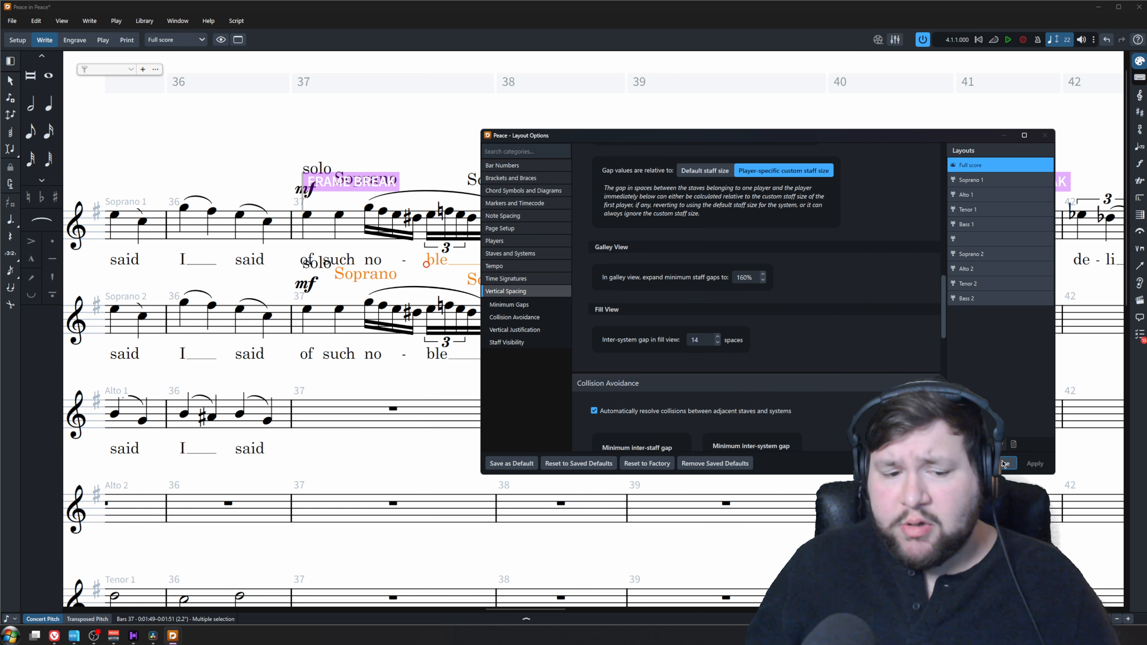
{"action": "left_click", "coordinate": [1002, 464]}
{"action": "key", "text": "Escape"}
Add the lyric "lines," to Soprano 2 at the start of bar 38
{"action": "scroll", "coordinate": [551, 325], "scroll_direction": "up", "scroll_amount": 1}
{"action": "left_click", "coordinate": [509, 254]}
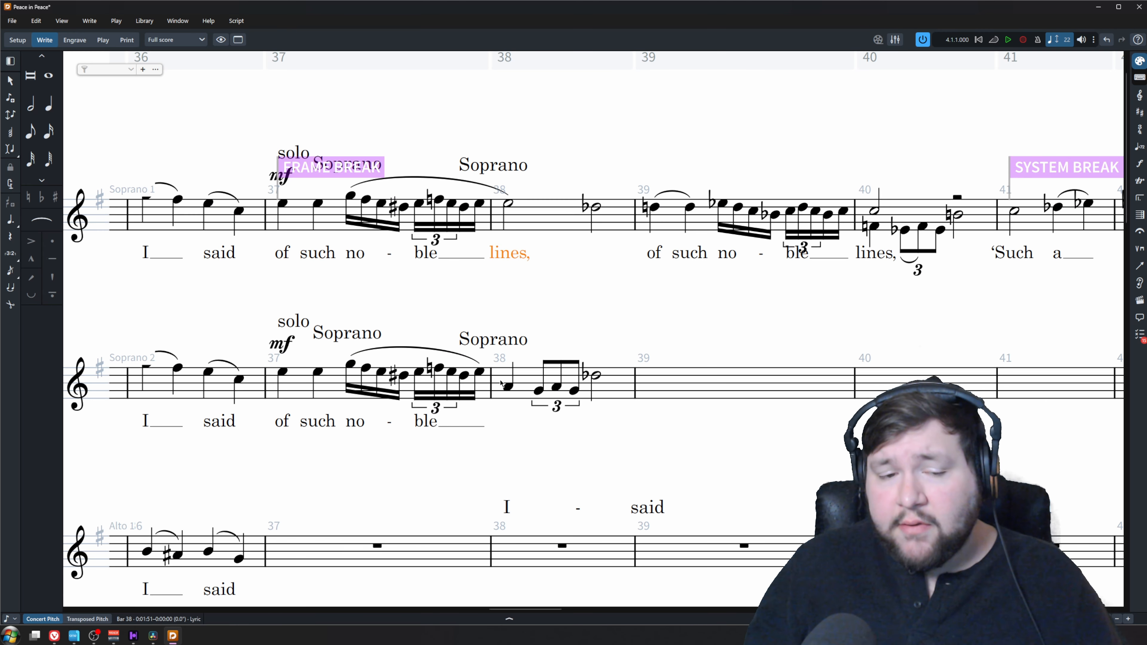
{"action": "left_click", "coordinate": [508, 387], "text": "alt"}
{"action": "key", "text": "Escape"}
{"action": "double_click", "coordinate": [510, 254]}
{"action": "key", "text": "space"}
{"action": "key", "text": "space"}
{"action": "left_click", "coordinate": [580, 301]}
{"action": "double_click", "coordinate": [513, 254]}
{"action": "key", "text": "space"}
{"action": "double_click", "coordinate": [520, 423]}
{"action": "left_click", "coordinate": [599, 289]}
{"action": "key", "text": "ctrl+z"}
Copy the Soprano 1 music of bar 39 with its lyrics into Soprano 2
{"action": "left_click_drag", "start_coordinate": [626, 322], "coordinate": [519, 324]}
{"action": "left_click", "coordinate": [551, 218]}
{"action": "scroll", "coordinate": [551, 218], "scroll_direction": "right", "scroll_amount": 2}
{"action": "key", "text": "ctrl+c"}
{"action": "double_click", "coordinate": [381, 375]}
{"action": "key", "text": "ctrl+v"}
{"action": "key", "text": "Escape"}
Move the lower-voice figure of Soprano 1 bar 40 to Soprano 2 and copy the closing B-natural there
{"action": "left_click", "coordinate": [659, 211]}
{"action": "left_click", "coordinate": [722, 230], "text": "shift"}
{"action": "left_click", "coordinate": [659, 210], "text": "ctrl"}
{"action": "key", "text": "ctrl+x"}
{"action": "left_click", "coordinate": [710, 377]}
{"action": "key", "text": "ctrl+v"}
{"action": "left_click", "coordinate": [742, 214]}
{"action": "left_click", "coordinate": [742, 378], "text": "alt"}
Copy the Soprano 1 passage from bar 41 through bar 51 into Soprano 2
{"action": "left_click", "coordinate": [808, 220]}
{"action": "scroll", "coordinate": [714, 260], "scroll_direction": "right", "scroll_amount": 5}
{"action": "scroll", "coordinate": [713, 260], "scroll_direction": "right", "scroll_amount": 10}
{"action": "left_click", "coordinate": [282, 202], "text": "shift"}
{"action": "scroll", "coordinate": [376, 287], "scroll_direction": "left", "scroll_amount": 10}
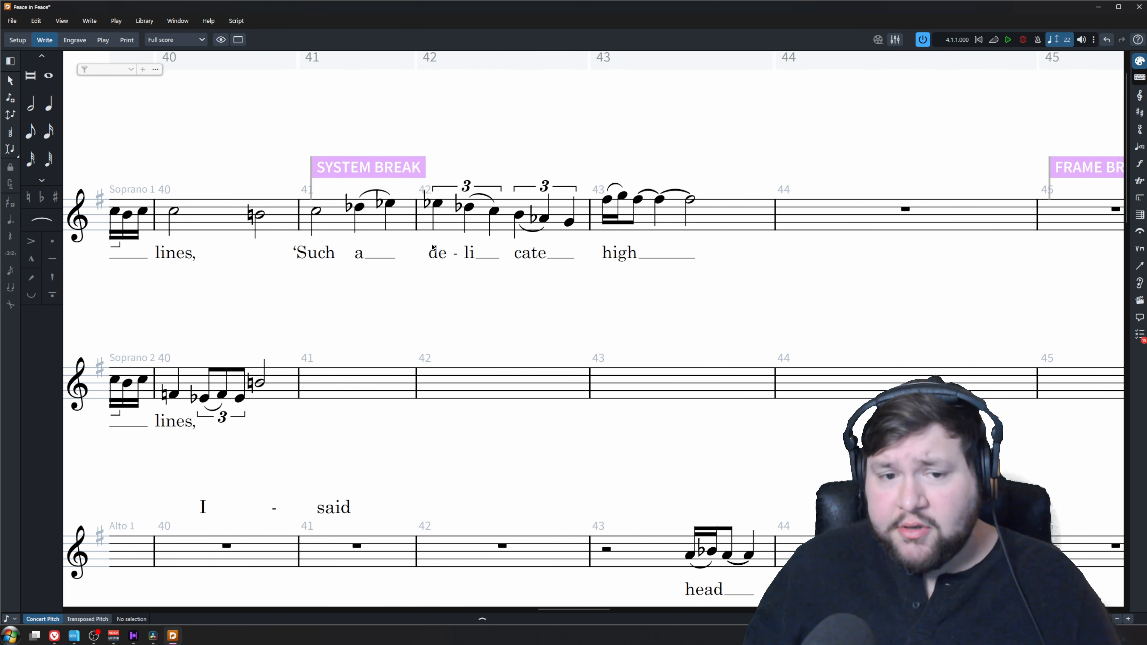
{"action": "left_click", "coordinate": [318, 211]}
{"action": "scroll", "coordinate": [432, 249], "scroll_direction": "down", "scroll_amount": 4}
{"action": "scroll", "coordinate": [678, 189], "scroll_direction": "left", "scroll_amount": 6}
{"action": "left_click", "coordinate": [579, 225]}
{"action": "double_click", "coordinate": [602, 226]}
{"action": "key", "text": "ctrl+v"}
{"action": "scroll", "coordinate": [584, 252], "scroll_direction": "right", "scroll_amount": 10}
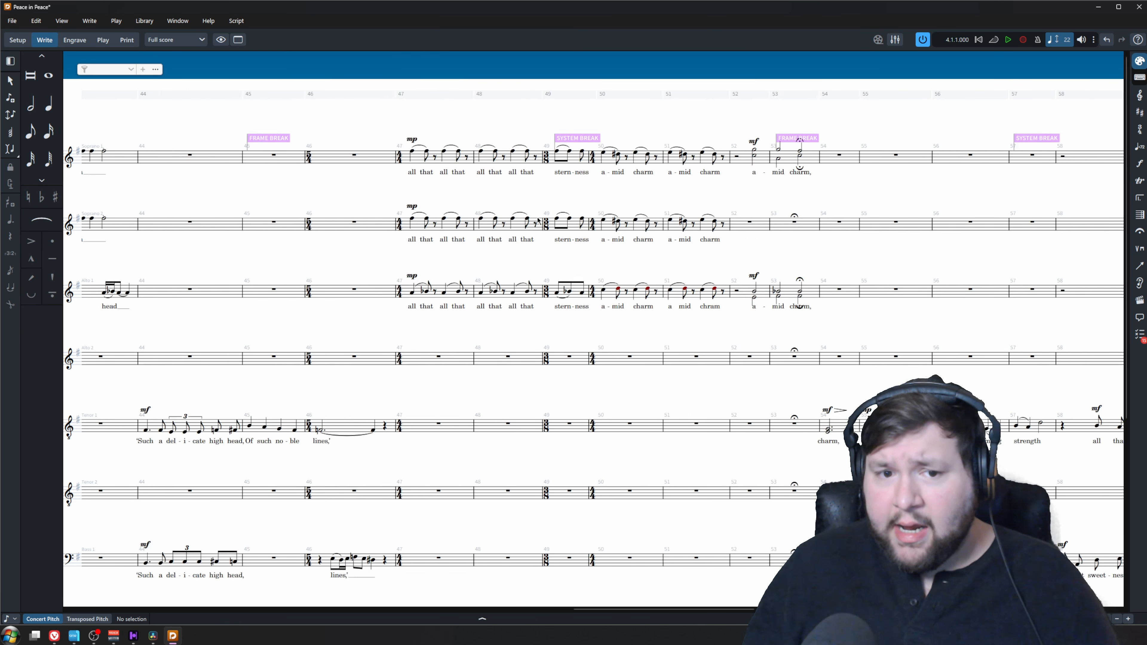
Copy the "amid charm" chords of bars 52 and 53 to Soprano 2, dividing upper and lower notes between the sopranos
{"action": "scroll", "coordinate": [681, 253], "scroll_direction": "up", "scroll_amount": 4}
{"action": "left_click", "coordinate": [519, 176]}
{"action": "left_click", "coordinate": [637, 174], "text": "shift"}
{"action": "key", "text": "ctrl+v"}
{"action": "left_click", "coordinate": [575, 307]}
{"action": "left_click", "coordinate": [570, 150], "text": "ctrl"}
{"action": "key", "text": "Delete"}
Copy the Soprano 1 passage from bar 58 through bar 63 into Soprano 2
{"action": "scroll", "coordinate": [570, 154], "scroll_direction": "right", "scroll_amount": 10}
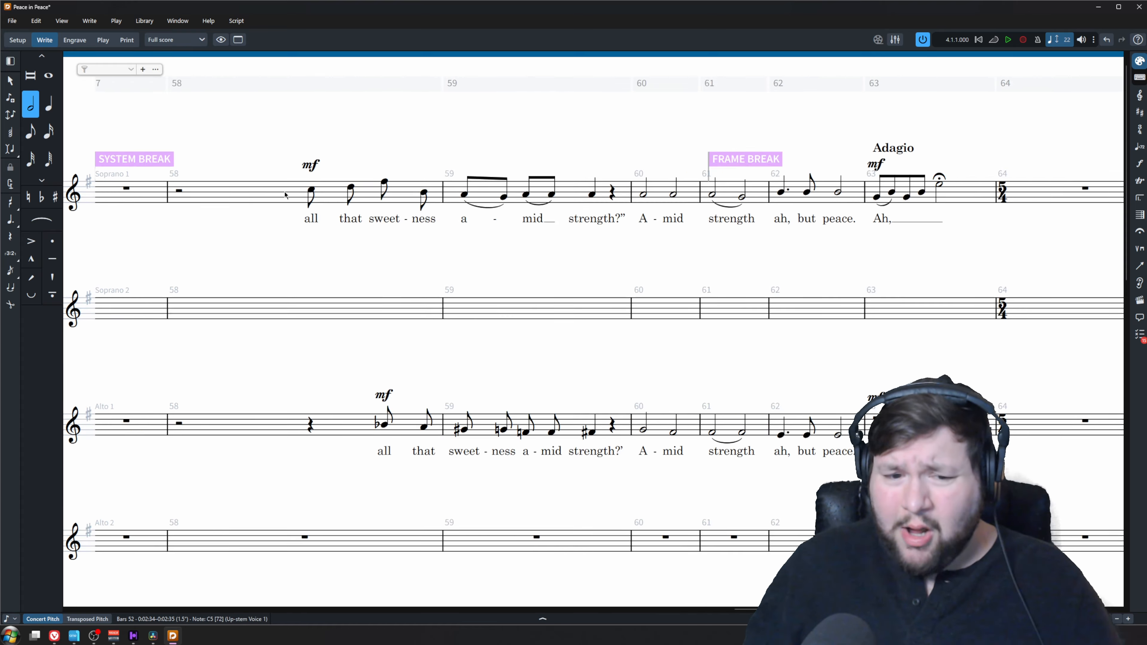
{"action": "left_click", "coordinate": [310, 197]}
{"action": "left_click", "coordinate": [937, 182], "text": "shift"}
{"action": "scroll", "coordinate": [673, 228], "scroll_direction": "right", "scroll_amount": 10}
{"action": "scroll", "coordinate": [399, 300], "scroll_direction": "left", "scroll_amount": 10}
{"action": "left_click", "coordinate": [497, 178]}
{"action": "left_click", "coordinate": [1055, 173], "text": "shift"}
{"action": "left_click", "coordinate": [497, 265], "text": "alt"}
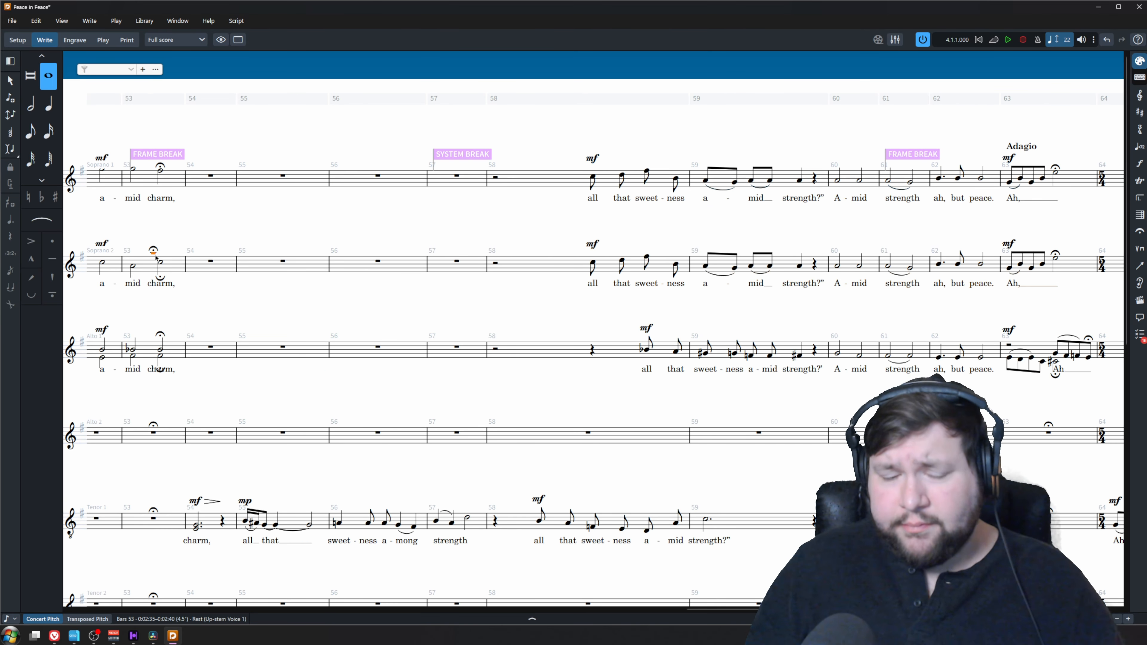
Copy the Soprano 1 passage following bar 63, up to bar 73, into Soprano 2
{"action": "scroll", "coordinate": [587, 266], "scroll_direction": "right", "scroll_amount": 10}
{"action": "left_click", "coordinate": [943, 180], "text": "shift"}
{"action": "left_click", "coordinate": [504, 269], "text": "alt"}
Filter and delete the upper-voice notes from Soprano 2 in bars 68 to 73
{"action": "scroll", "coordinate": [505, 269], "scroll_direction": "up", "scroll_amount": 2}
{"action": "left_click", "coordinate": [367, 254]}
{"action": "left_click", "coordinate": [394, 254], "text": "ctrl"}
{"action": "left_click", "coordinate": [983, 262], "text": "shift"}
{"action": "right_click", "coordinate": [988, 262]}
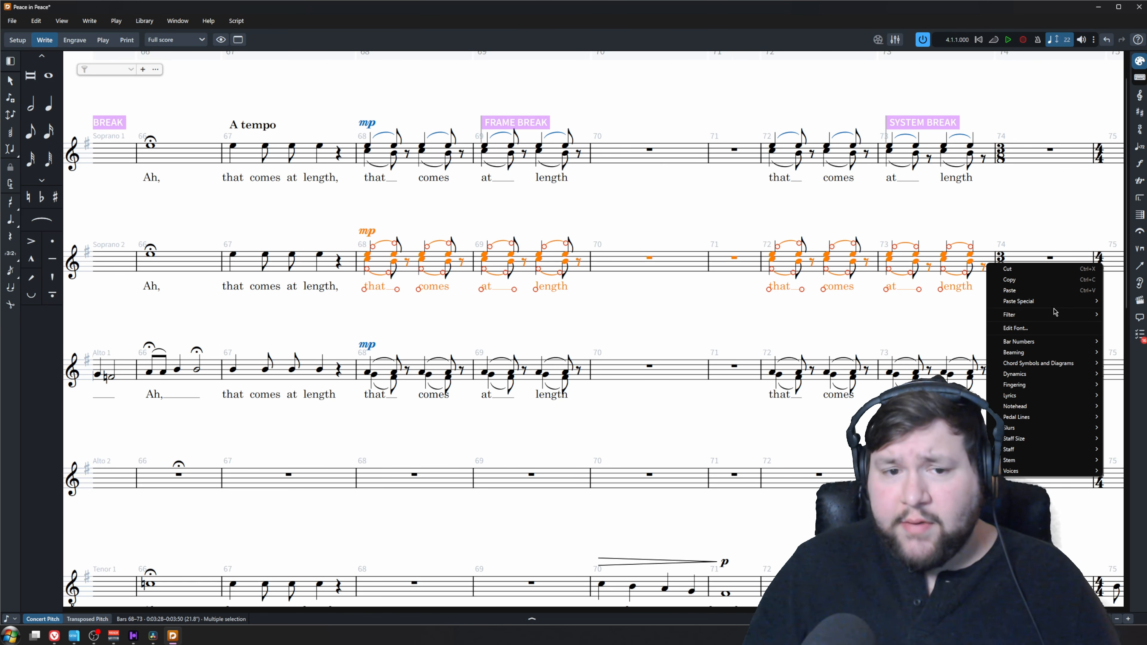
{"action": "left_click", "coordinate": [1139, 315]}
{"action": "key", "text": "Delete"}
Try to filter and delete one voice from Soprano 1 starting at bar 68, and undo the deletion
{"action": "left_click", "coordinate": [368, 147], "text": "shift"}
{"action": "right_click", "coordinate": [386, 154]}
{"action": "left_click", "coordinate": [643, 204]}
{"action": "key", "text": "Delete"}
{"action": "key", "text": "ctrl+z"}
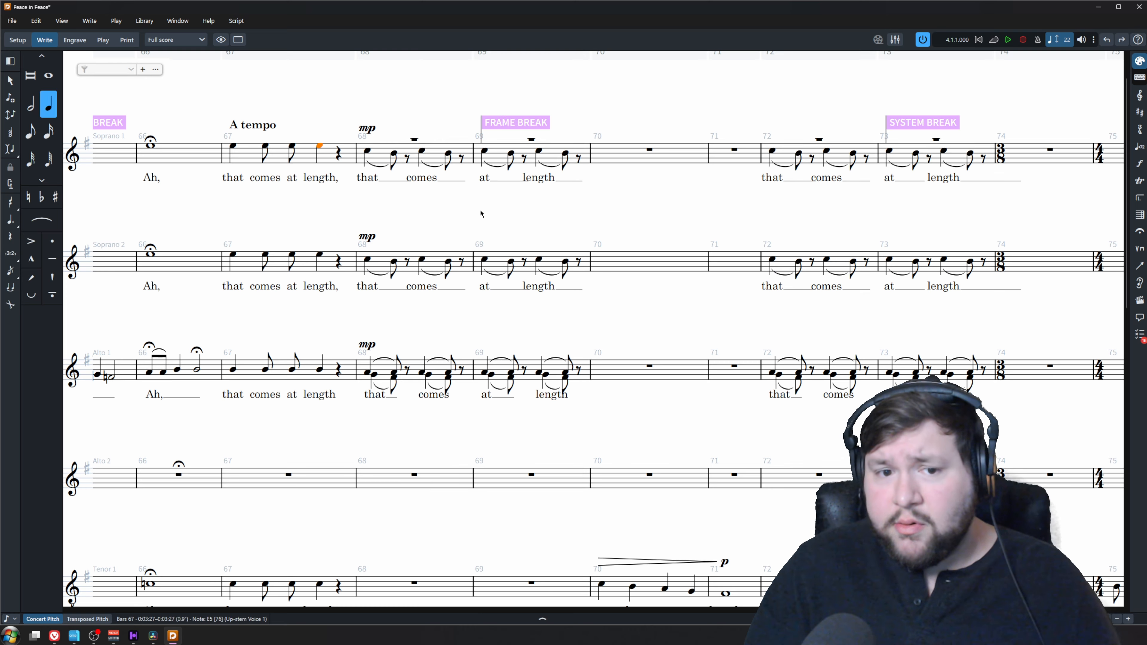
Filter and delete the lower-voice notes from Soprano 1 in bars 68 to 73
{"action": "left_click", "coordinate": [368, 147]}
{"action": "left_click", "coordinate": [983, 157], "text": "shift"}
{"action": "right_click", "coordinate": [981, 156]}
{"action": "mouse_move", "coordinate": [1043, 210]}
{"action": "left_click", "coordinate": [1138, 211]}
{"action": "left_click", "coordinate": [327, 156]}
{"action": "left_click", "coordinate": [929, 157], "text": "shift"}
{"action": "right_click", "coordinate": [928, 155]}
{"action": "left_click", "coordinate": [1137, 274]}
{"action": "key", "text": "Delete"}
Copy the Soprano 1 passage in bars 77 to 87 into Soprano 2 at bar 77
{"action": "scroll", "coordinate": [522, 205], "scroll_direction": "right", "scroll_amount": 10}
{"action": "scroll", "coordinate": [522, 205], "scroll_direction": "down", "scroll_amount": 1}
{"action": "left_click", "coordinate": [282, 156]}
{"action": "left_click", "coordinate": [1006, 145], "text": "shift"}
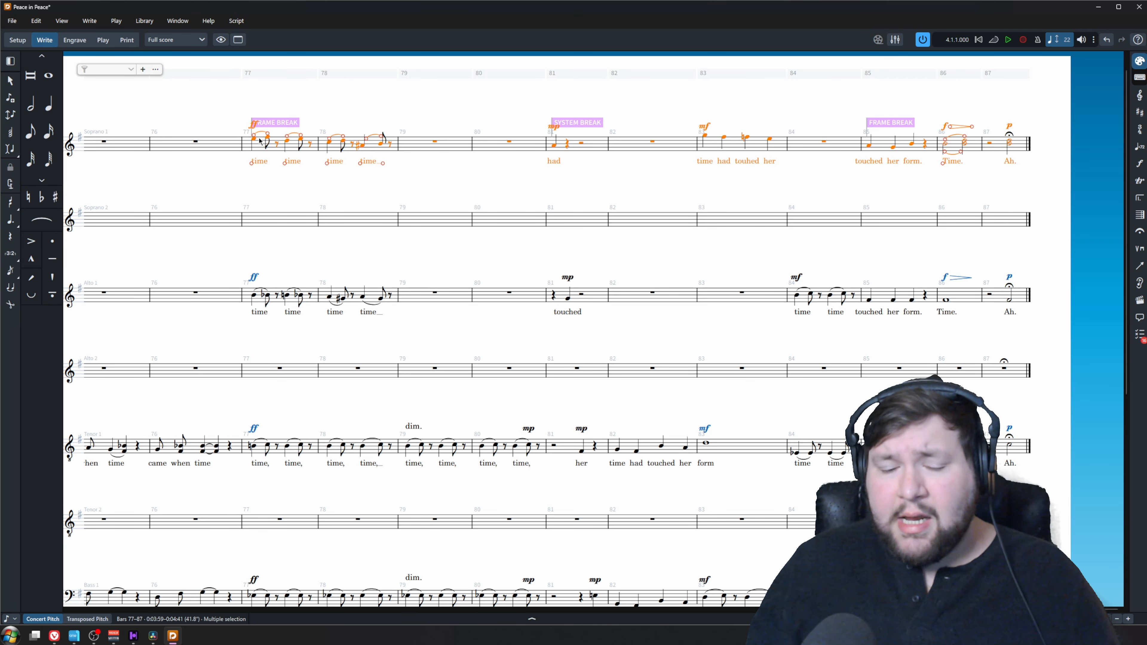
{"action": "key", "text": "ctrl+c"}
{"action": "double_click", "coordinate": [258, 217]}
{"action": "key", "text": "ctrl+v"}
Split the divided notes in closing bars 86 and 87 between Soprano 1 and Soprano 2 by deleting the extra ones
{"action": "scroll", "coordinate": [973, 244], "scroll_direction": "right", "scroll_amount": 7}
{"action": "left_click", "coordinate": [901, 181]}
{"action": "left_click", "coordinate": [972, 181], "text": "ctrl"}
{"action": "left_click", "coordinate": [901, 171], "text": "ctrl"}
{"action": "left_click", "coordinate": [972, 173], "text": "ctrl"}
{"action": "key", "text": "Delete"}
{"action": "scroll", "coordinate": [863, 382], "scroll_direction": "down", "scroll_amount": 5}
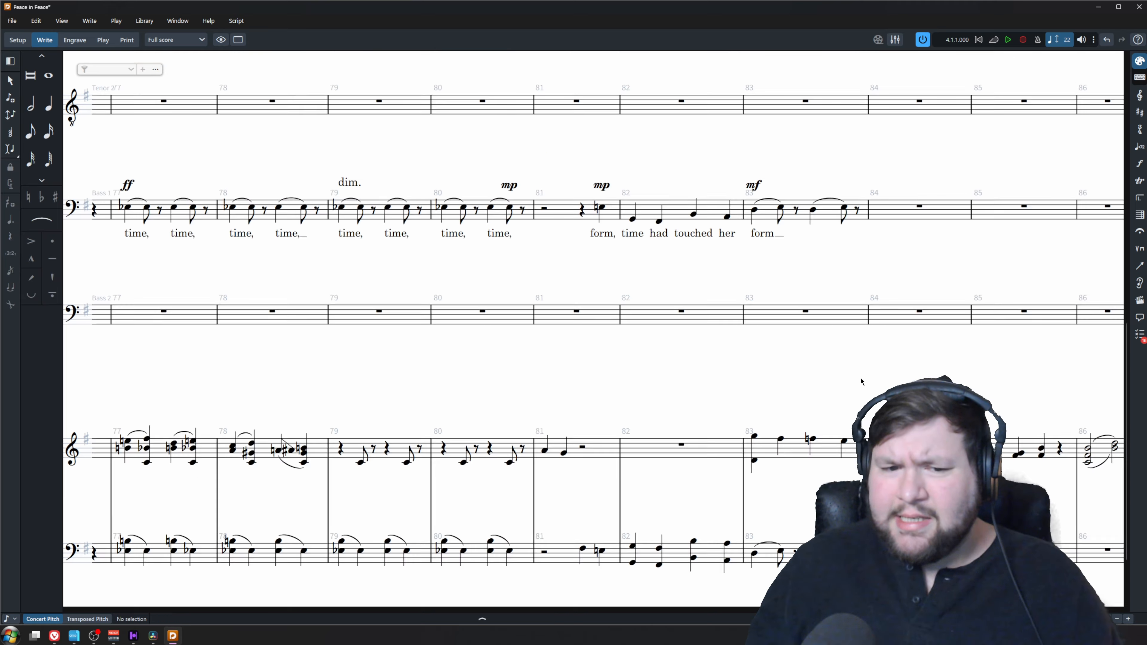
Copy the complete Alto 1 part from bar 1 onward into Alto 2
{"action": "scroll", "coordinate": [864, 382], "scroll_direction": "up", "scroll_amount": 5}
{"action": "scroll", "coordinate": [986, 348], "scroll_direction": "left", "scroll_amount": 20}
{"action": "left_click", "coordinate": [265, 232]}
{"action": "left_click", "coordinate": [574, 235], "text": "shift"}
{"action": "key", "text": "ctrl+c"}
{"action": "left_click", "coordinate": [285, 317]}
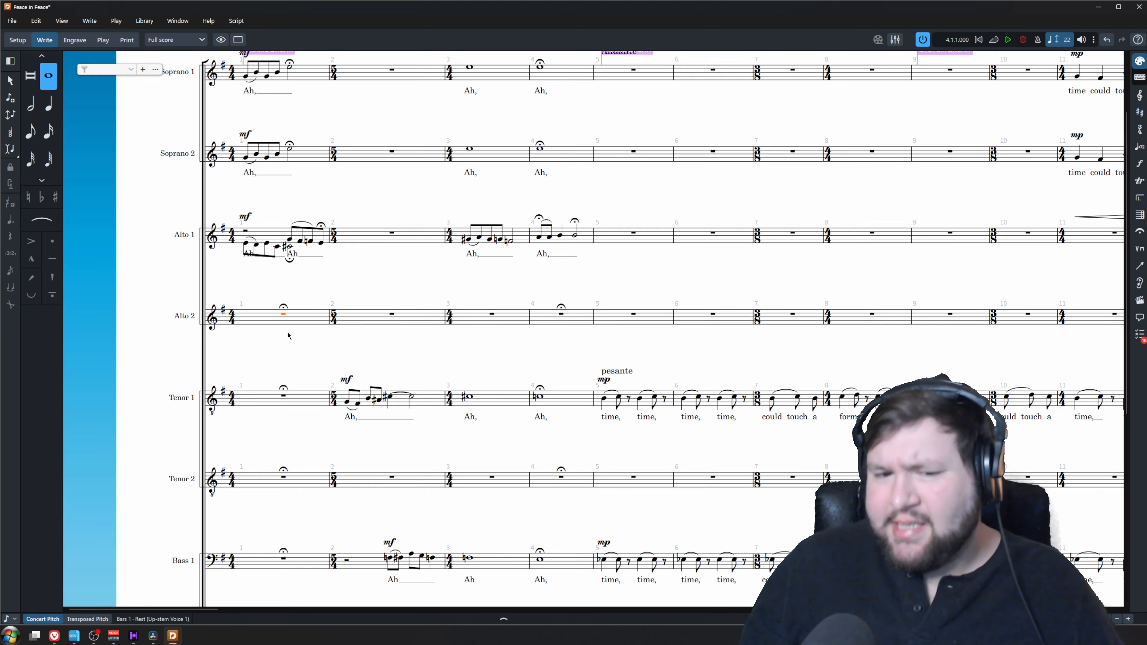
{"action": "key", "text": "ctrl+v"}
Delete the lower-voice notes from Alto 1 and the upper-voice notes from Alto 2 in bar 1
{"action": "scroll", "coordinate": [287, 332], "scroll_direction": "up", "scroll_amount": 3}
{"action": "left_click", "coordinate": [378, 298]}
{"action": "key", "text": "Delete"}
{"action": "key", "text": "Delete"}
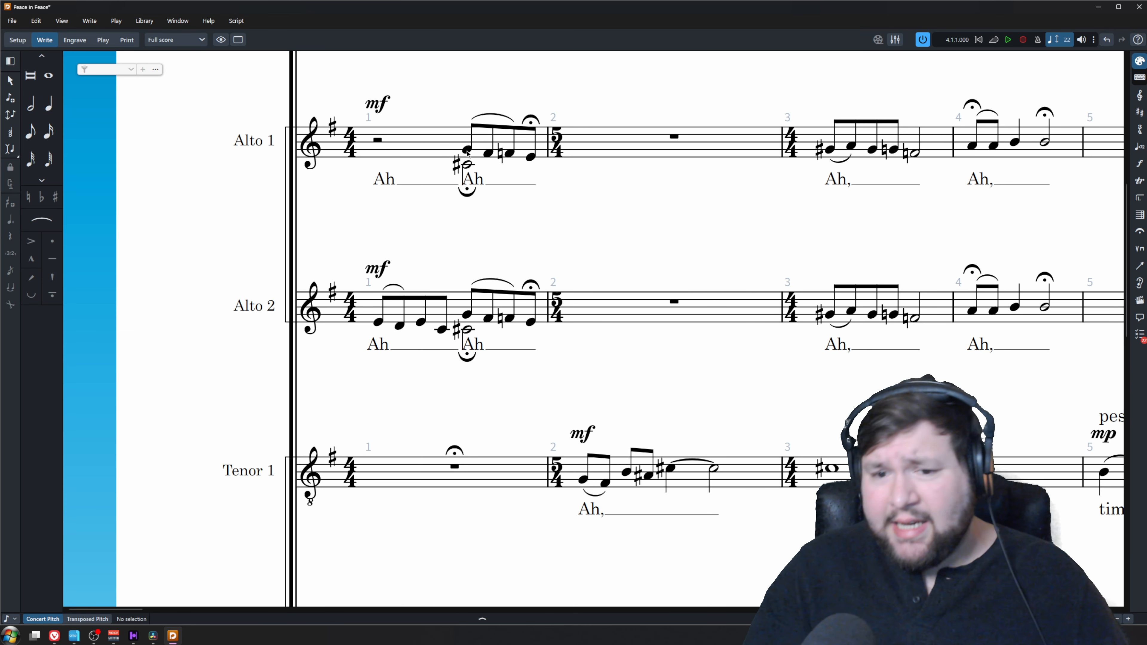
{"action": "left_click", "coordinate": [467, 315]}
{"action": "left_click", "coordinate": [530, 321], "text": "shift"}
{"action": "left_click", "coordinate": [467, 165], "text": "ctrl"}
Delete the lower-voice notes from Alto 1 and the upper-voice notes from Alto 2 in bars 16 and 17
{"action": "key", "text": "Delete"}
{"action": "scroll", "coordinate": [440, 235], "scroll_direction": "down", "scroll_amount": 2}
{"action": "scroll", "coordinate": [440, 235], "scroll_direction": "right", "scroll_amount": 4}
{"action": "left_click_drag", "start_coordinate": [411, 364], "coordinate": [616, 175]}
{"action": "left_click", "coordinate": [546, 256]}
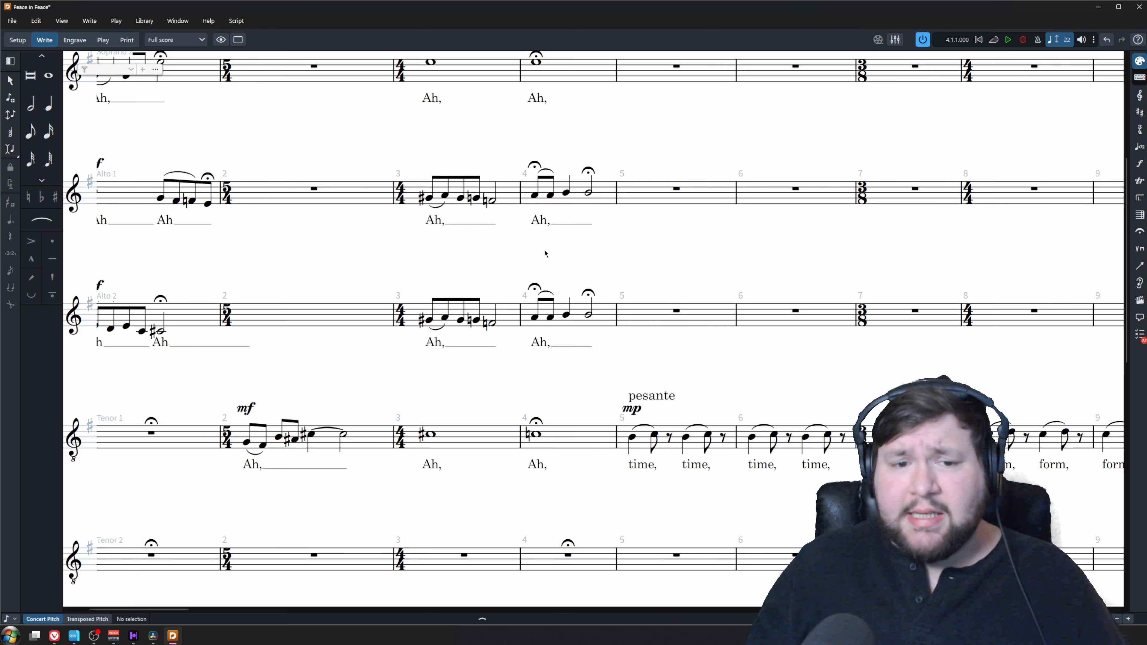
{"action": "scroll", "coordinate": [545, 256], "scroll_direction": "right", "scroll_amount": 10}
{"action": "left_click", "coordinate": [436, 207]}
{"action": "left_click", "coordinate": [436, 323], "text": "ctrl"}
{"action": "key", "text": "Delete"}
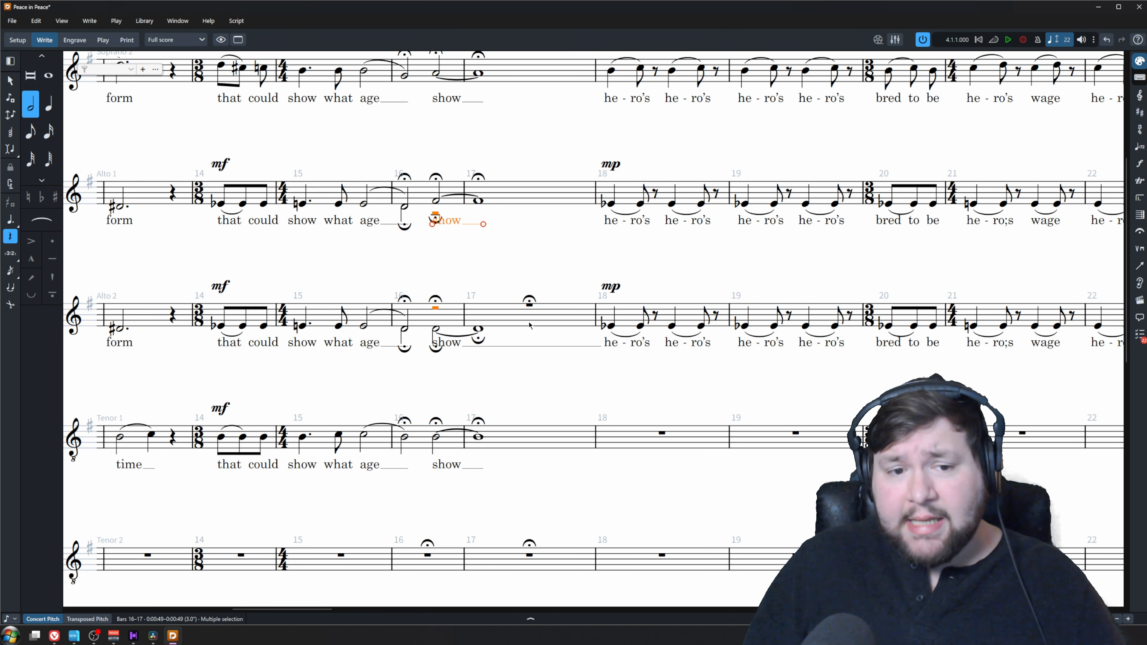
{"action": "left_click", "coordinate": [494, 257]}
Delete the upper-voice notes from Alto 2 and the lower-voice notes from Alto 1 in bars 52 and 53
{"action": "scroll", "coordinate": [449, 359], "scroll_direction": "right", "scroll_amount": 15}
{"action": "scroll", "coordinate": [445, 367], "scroll_direction": "right", "scroll_amount": 9}
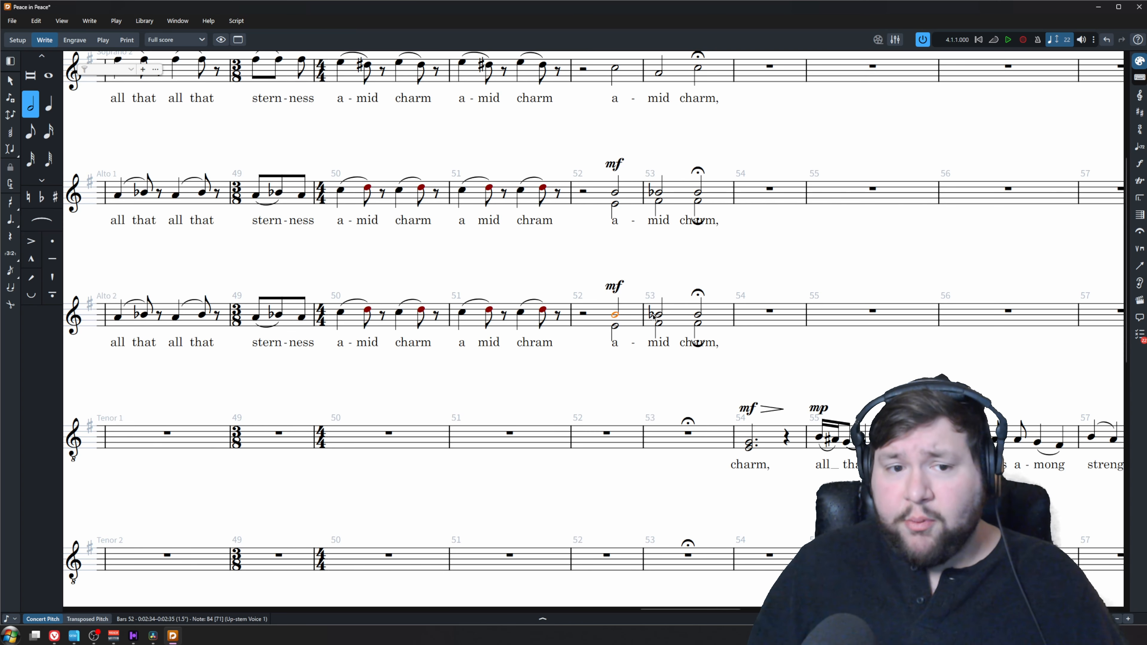
{"action": "left_click", "coordinate": [615, 315]}
{"action": "left_click", "coordinate": [698, 315], "text": "shift"}
{"action": "left_click", "coordinate": [615, 203], "text": "ctrl"}
{"action": "key", "text": "Delete"}
Delete the lower-voice notes from Alto 1 and the upper-voice notes and leftover rest from Alto 2 in bar 63
{"action": "scroll", "coordinate": [694, 309], "scroll_direction": "right", "scroll_amount": 10}
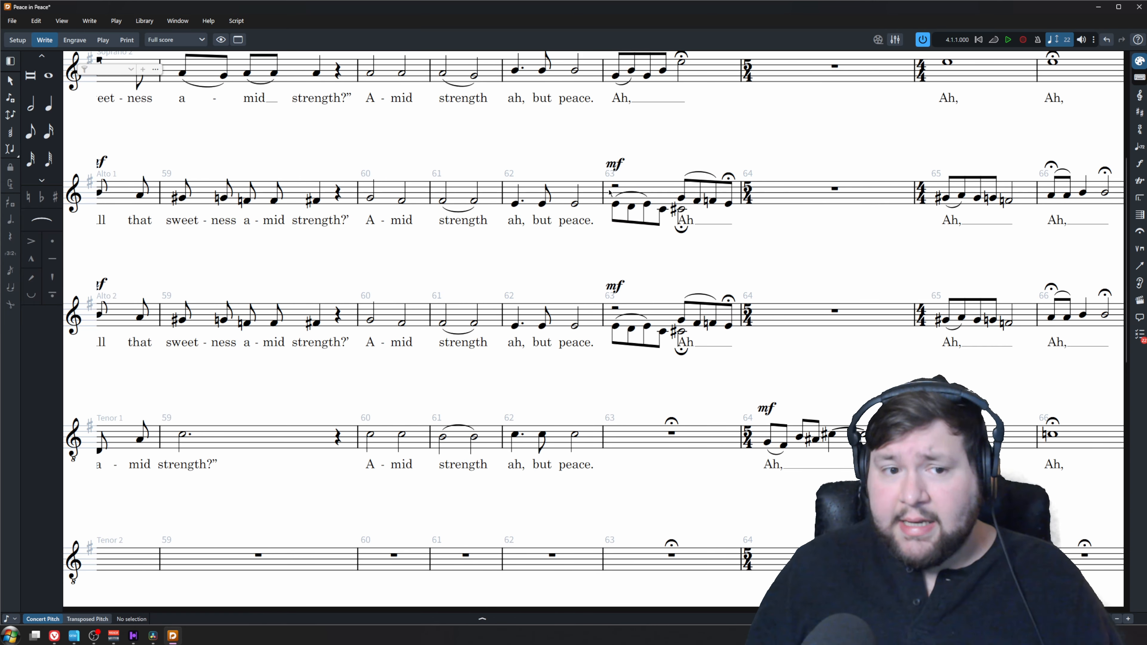
{"action": "left_click", "coordinate": [682, 209]}
{"action": "left_click", "coordinate": [615, 203], "text": "shift"}
{"action": "left_click", "coordinate": [684, 310], "text": "ctrl"}
{"action": "key", "text": "Delete"}
{"action": "left_click", "coordinate": [673, 306]}
{"action": "key", "text": "Delete"}
Copy the "Ah" lyric to the first note of Alto 2 in bar 63
{"action": "scroll", "coordinate": [574, 274], "scroll_direction": "right", "scroll_amount": 4}
{"action": "scroll", "coordinate": [574, 274], "scroll_direction": "left", "scroll_amount": 4}
{"action": "left_click", "coordinate": [681, 342]}
{"action": "left_click", "coordinate": [615, 326], "text": "alt"}
Delete the leftover rests above the Soprano 2 notes in bars 72 and 73
{"action": "left_click_drag", "start_coordinate": [718, 610], "coordinate": [831, 611]}
{"action": "scroll", "coordinate": [573, 316], "scroll_direction": "up", "scroll_amount": 3}
{"action": "left_click", "coordinate": [684, 217]}
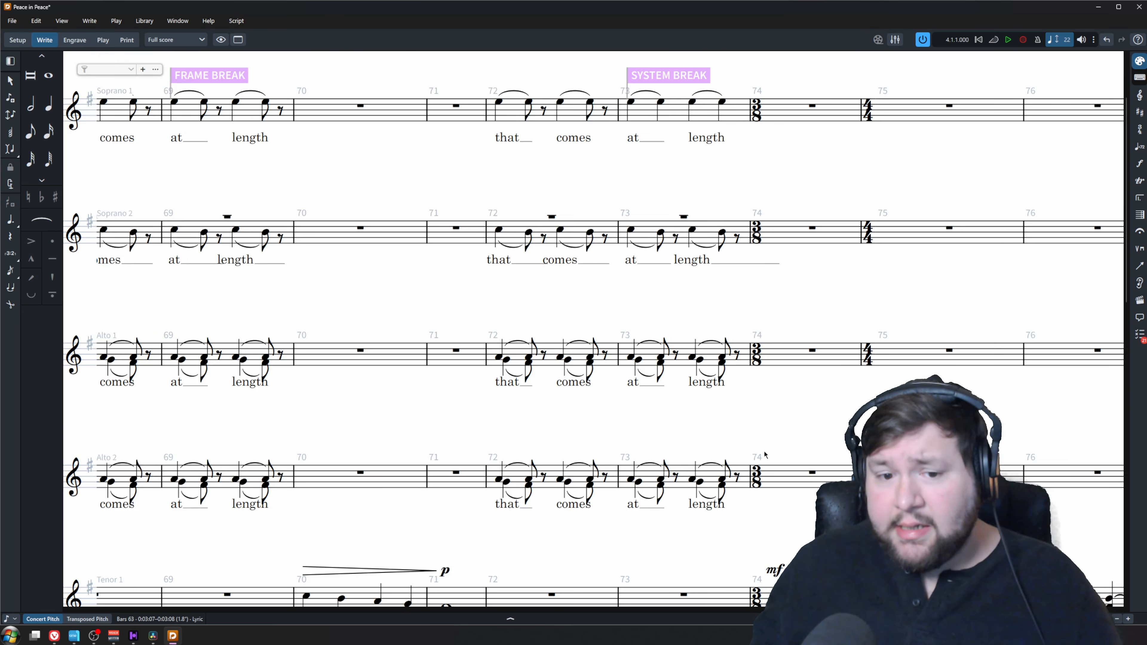
{"action": "key", "text": "Delete"}
Filter and delete the lower-voice notes from Alto 1 in bars 68 and 69
{"action": "scroll", "coordinate": [542, 235], "scroll_direction": "right", "scroll_amount": 15}
{"action": "scroll", "coordinate": [451, 530], "scroll_direction": "left", "scroll_amount": 20}
{"action": "scroll", "coordinate": [573, 500], "scroll_direction": "down", "scroll_amount": 1}
{"action": "scroll", "coordinate": [583, 325], "scroll_direction": "right", "scroll_amount": 5}
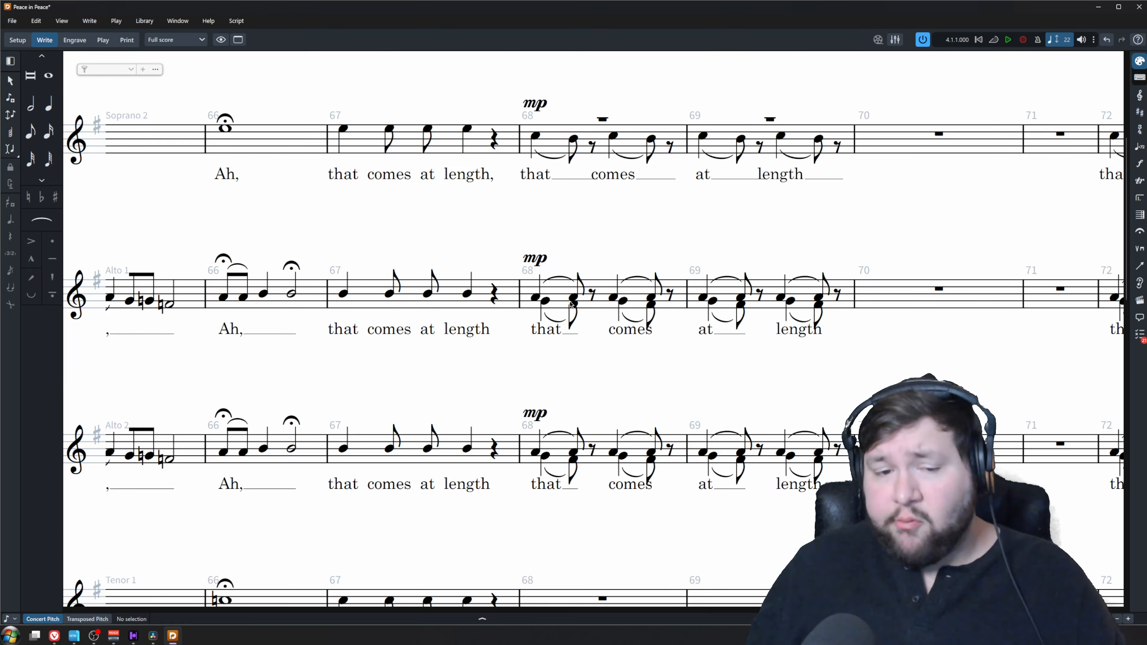
{"action": "left_click", "coordinate": [536, 298]}
{"action": "left_click", "coordinate": [837, 296], "text": "shift"}
{"action": "right_click", "coordinate": [844, 313]}
{"action": "left_click", "coordinate": [1083, 436]}
{"action": "key", "text": "Delete"}
Filter and delete the upper-voice notes from Alto 2 in bars 68 and 69
{"action": "left_click", "coordinate": [537, 452], "text": "shift"}
{"action": "right_click", "coordinate": [542, 450]}
{"action": "left_click", "coordinate": [786, 362]}
{"action": "key", "text": "Delete"}
Copy the "that comes at length" lyrics in bars 68 and 69 from Alto 1 to Alto 2
{"action": "left_click", "coordinate": [546, 329]}
{"action": "left_click", "coordinate": [798, 329], "text": "shift"}
{"action": "key", "text": "ctrl+c"}
{"action": "left_click", "coordinate": [535, 455]}
{"action": "key", "text": "ctrl+v"}
Filter and delete the lower-voice notes from Alto 1 in bars 72 and 73
{"action": "scroll", "coordinate": [520, 378], "scroll_direction": "right", "scroll_amount": 5}
{"action": "left_click", "coordinate": [477, 301]}
{"action": "left_click", "coordinate": [769, 296], "text": "shift"}
{"action": "right_click", "coordinate": [767, 296]}
{"action": "mouse_move", "coordinate": [795, 349]}
{"action": "mouse_move", "coordinate": [917, 403]}
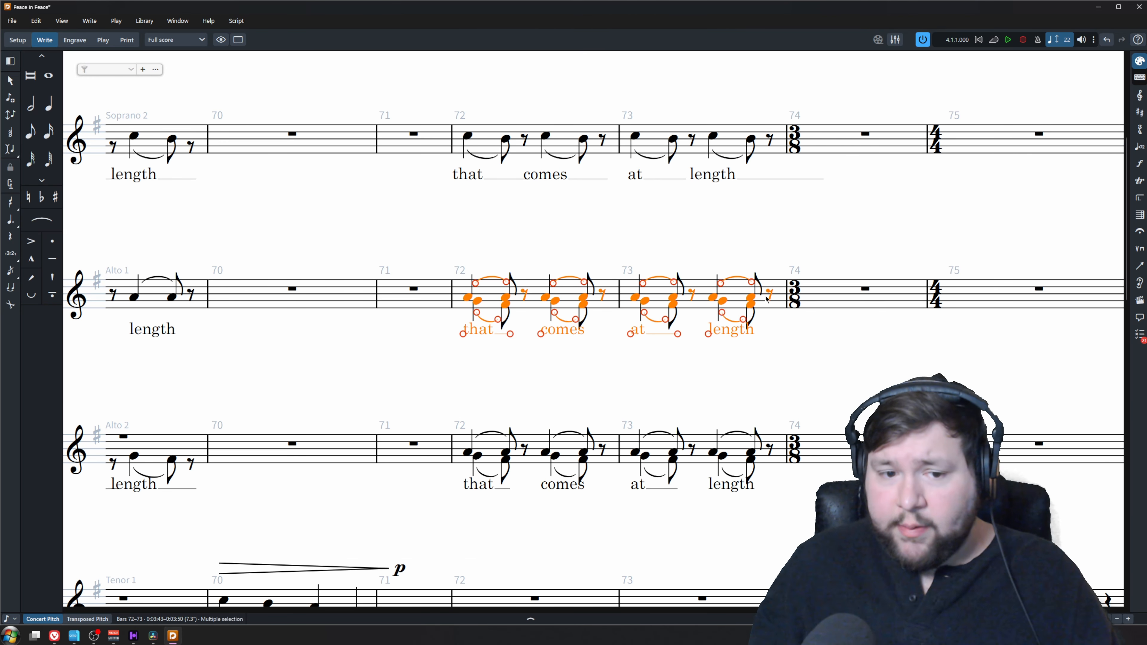
{"action": "left_click", "coordinate": [1007, 415]}
{"action": "key", "text": "Delete"}
{"action": "left_click", "coordinate": [468, 301], "text": "shift"}
{"action": "key", "text": "ctrl+z"}
Filter and delete the upper-voice notes from Alto 2 in bars 72 and 73
{"action": "left_click", "coordinate": [468, 452]}
{"action": "left_click", "coordinate": [770, 450], "text": "shift"}
{"action": "right_click", "coordinate": [769, 448]}
{"action": "left_click", "coordinate": [1007, 362]}
{"action": "key", "text": "Delete"}
Copy the Tenor 1 passage in bars 74 to 87 into Tenor 2 and delete the unneeded divided notes
{"action": "scroll", "coordinate": [530, 391], "scroll_direction": "right", "scroll_amount": 8}
{"action": "scroll", "coordinate": [825, 416], "scroll_direction": "down", "scroll_amount": 3}
{"action": "scroll", "coordinate": [826, 417], "scroll_direction": "down", "scroll_amount": 3}
{"action": "left_click", "coordinate": [990, 342]}
{"action": "scroll", "coordinate": [825, 361], "scroll_direction": "left", "scroll_amount": 8}
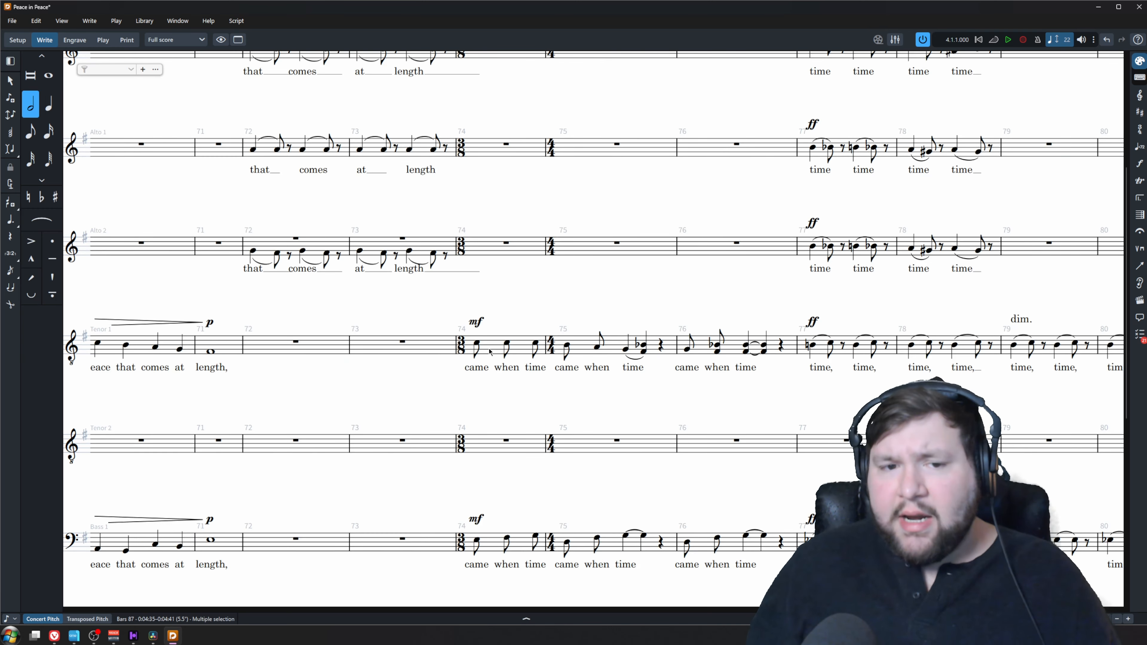
{"action": "left_click", "coordinate": [486, 348], "text": "shift"}
{"action": "left_click", "coordinate": [486, 445], "text": "alt"}
{"action": "left_click", "coordinate": [806, 360], "text": "ctrl"}
{"action": "key", "text": "Delete"}
Copy the Tenor 1 passage in bars 54 to 71 into Tenor 2 and split bar 54's divided note between the staves
{"action": "scroll", "coordinate": [713, 441], "scroll_direction": "left", "scroll_amount": 8}
{"action": "key", "text": "x"}
{"action": "scroll", "coordinate": [712, 440], "scroll_direction": "left", "scroll_amount": 4}
{"action": "left_click", "coordinate": [673, 344]}
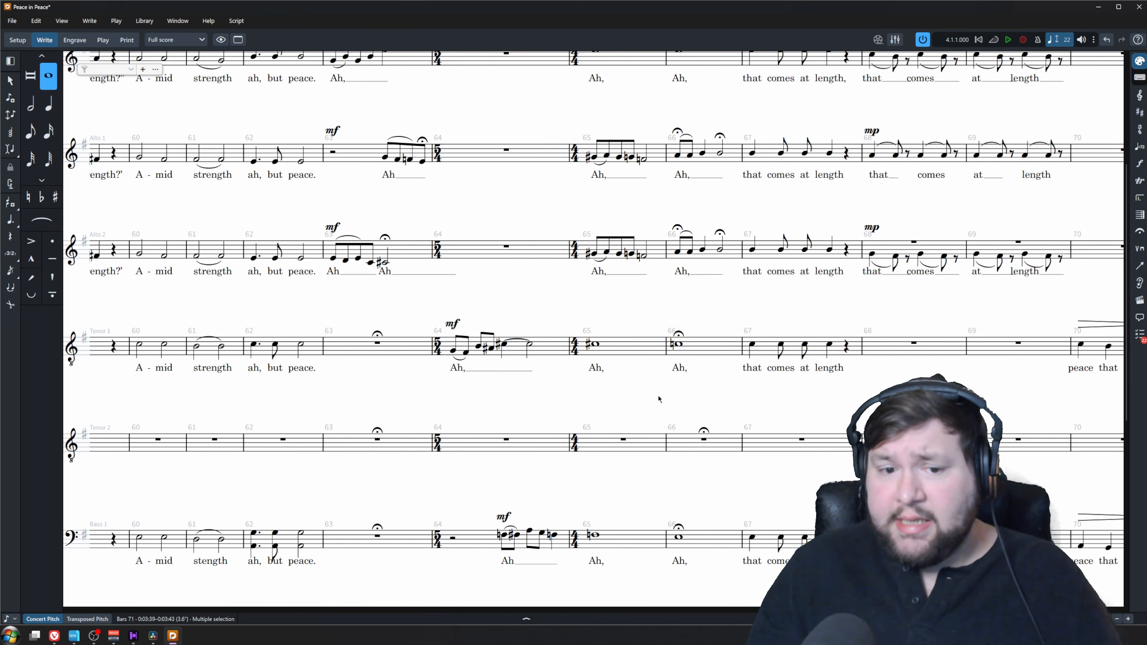
{"action": "scroll", "coordinate": [659, 397], "scroll_direction": "left", "scroll_amount": 10}
{"action": "left_click", "coordinate": [710, 352], "text": "shift"}
{"action": "left_click", "coordinate": [709, 442], "text": "alt"}
{"action": "left_click", "coordinate": [710, 352]}
{"action": "key", "text": "Delete"}
Copy the Tenor 1 passages in bars 44 to 46 and from bar 31 onward into Tenor 2
{"action": "scroll", "coordinate": [702, 402], "scroll_direction": "left", "scroll_amount": 15}
{"action": "left_click", "coordinate": [431, 351], "text": "shift"}
{"action": "left_click", "coordinate": [429, 442], "text": "alt"}
{"action": "scroll", "coordinate": [566, 477], "scroll_direction": "left", "scroll_amount": 10}
{"action": "left_click", "coordinate": [696, 347]}
{"action": "left_click", "coordinate": [151, 345], "text": "shift"}
{"action": "left_click", "coordinate": [151, 442], "text": "alt"}
{"action": "left_click", "coordinate": [622, 400]}
Filter and delete the lower-voice notes from Tenor 1 and the upper-voice notes from Tenor 2 in bar 33
{"action": "scroll", "coordinate": [612, 349], "scroll_direction": "up", "scroll_amount": 2}
{"action": "left_click", "coordinate": [705, 348]}
{"action": "right_click", "coordinate": [710, 351]}
{"action": "left_click", "coordinate": [940, 493]}
{"action": "key", "text": "Delete"}
{"action": "left_click", "coordinate": [741, 486]}
{"action": "right_click", "coordinate": [743, 486]}
{"action": "left_click", "coordinate": [969, 381]}
{"action": "key", "text": "Delete"}
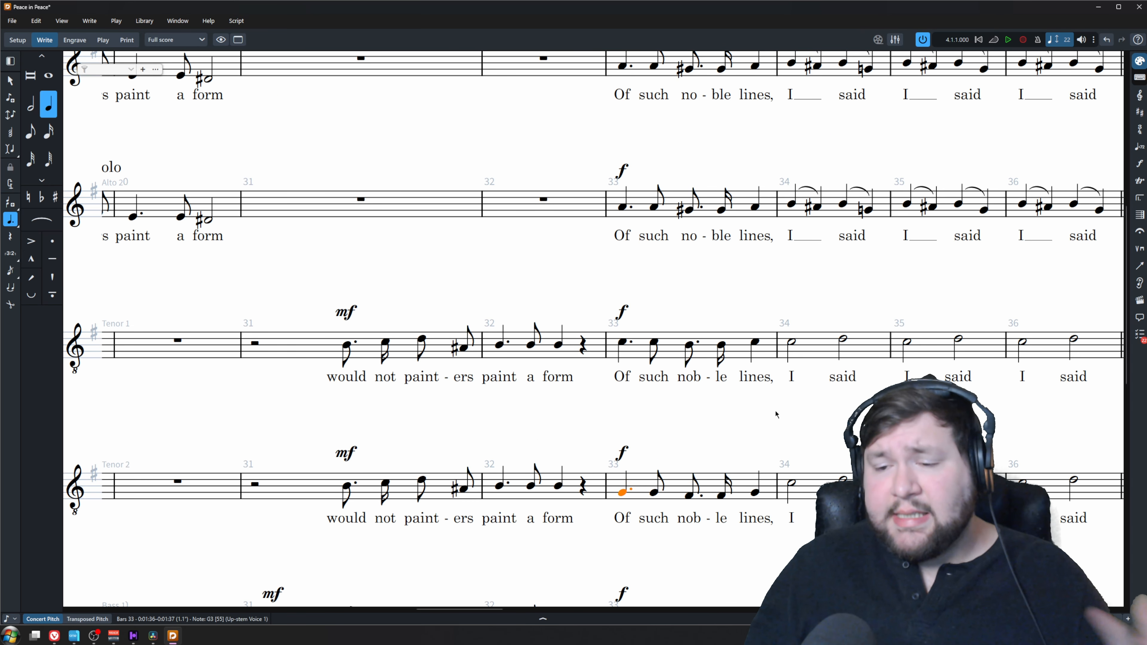
Copy the opening Tenor 1 passage, starting at bar 1, into Tenor 2
{"action": "scroll", "coordinate": [778, 413], "scroll_direction": "left", "scroll_amount": 15}
{"action": "left_click", "coordinate": [706, 371]}
{"action": "scroll", "coordinate": [607, 413], "scroll_direction": "left", "scroll_amount": 10}
{"action": "left_click", "coordinate": [264, 372], "text": "shift"}
{"action": "left_click", "coordinate": [264, 486], "text": "alt"}
Copy the divided "charm" note in bar 54 from Bass 1 into Bass 2
{"action": "scroll", "coordinate": [354, 442], "scroll_direction": "down", "scroll_amount": 2}
{"action": "scroll", "coordinate": [503, 466], "scroll_direction": "right", "scroll_amount": 20}
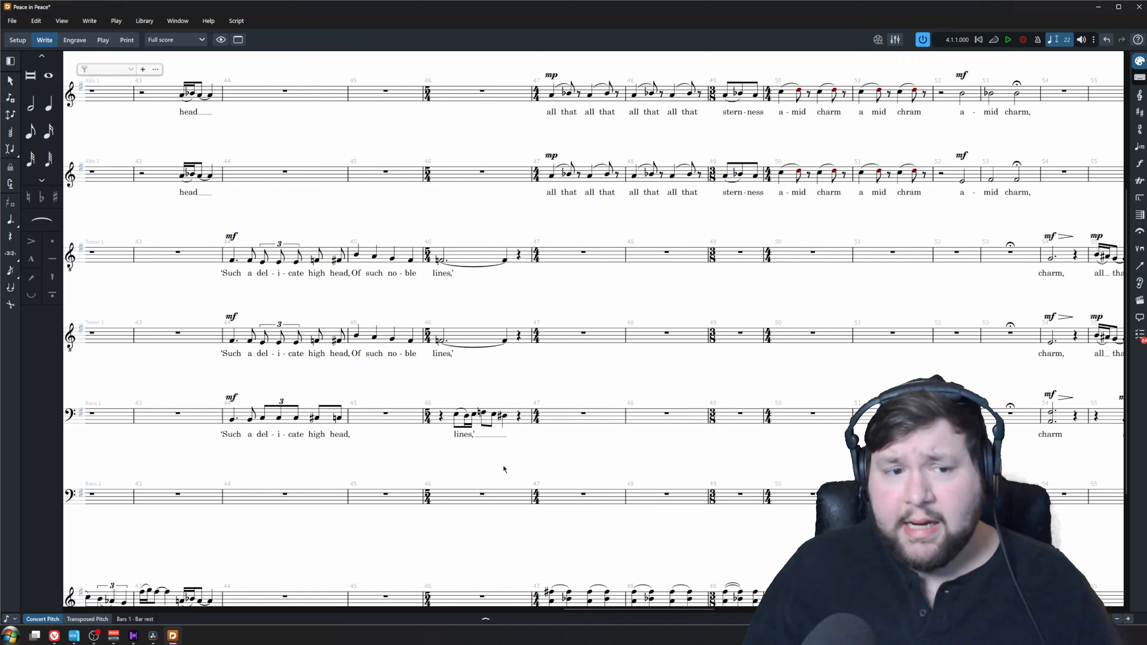
{"action": "scroll", "coordinate": [376, 431], "scroll_direction": "left", "scroll_amount": 20}
{"action": "left_click", "coordinate": [282, 496]}
{"action": "key", "text": "Escape"}
{"action": "scroll", "coordinate": [455, 479], "scroll_direction": "right", "scroll_amount": 10}
{"action": "scroll", "coordinate": [428, 457], "scroll_direction": "left", "scroll_amount": 3}
{"action": "scroll", "coordinate": [452, 470], "scroll_direction": "up", "scroll_amount": 2}
{"action": "left_click", "coordinate": [513, 370]}
{"action": "left_click", "coordinate": [497, 481], "text": "alt"}
Delete the lower note from Bass 1 and the upper note from Bass 2 in bar 54
{"action": "left_click", "coordinate": [491, 378]}
{"action": "left_click", "coordinate": [491, 477], "text": "ctrl"}
{"action": "key", "text": "Delete"}
Copy the Bass 1 music in bars 55–62 and from bar 64 to the end at bar 87 into Bass 2
{"action": "left_click", "coordinate": [555, 369]}
{"action": "scroll", "coordinate": [543, 452], "scroll_direction": "right", "scroll_amount": 10}
{"action": "left_click", "coordinate": [654, 367], "text": "shift"}
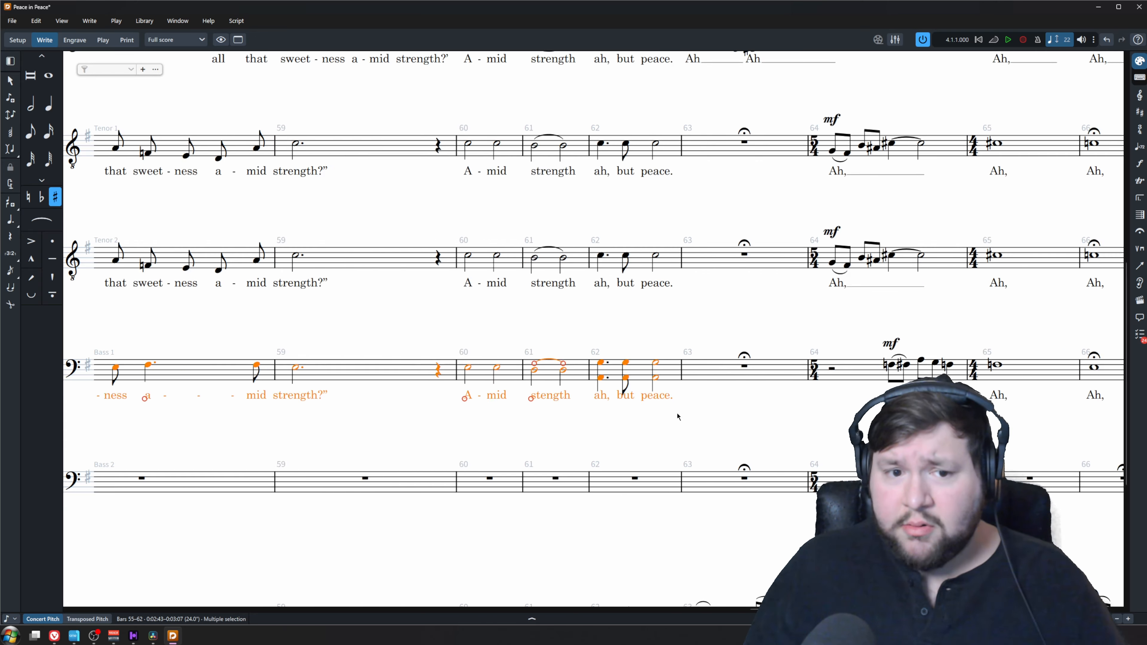
{"action": "scroll", "coordinate": [676, 415], "scroll_direction": "down", "scroll_amount": 3}
{"action": "left_click", "coordinate": [378, 420], "text": "alt"}
{"action": "scroll", "coordinate": [607, 329], "scroll_direction": "up", "scroll_amount": 3}
{"action": "left_click", "coordinate": [563, 430], "text": "alt"}
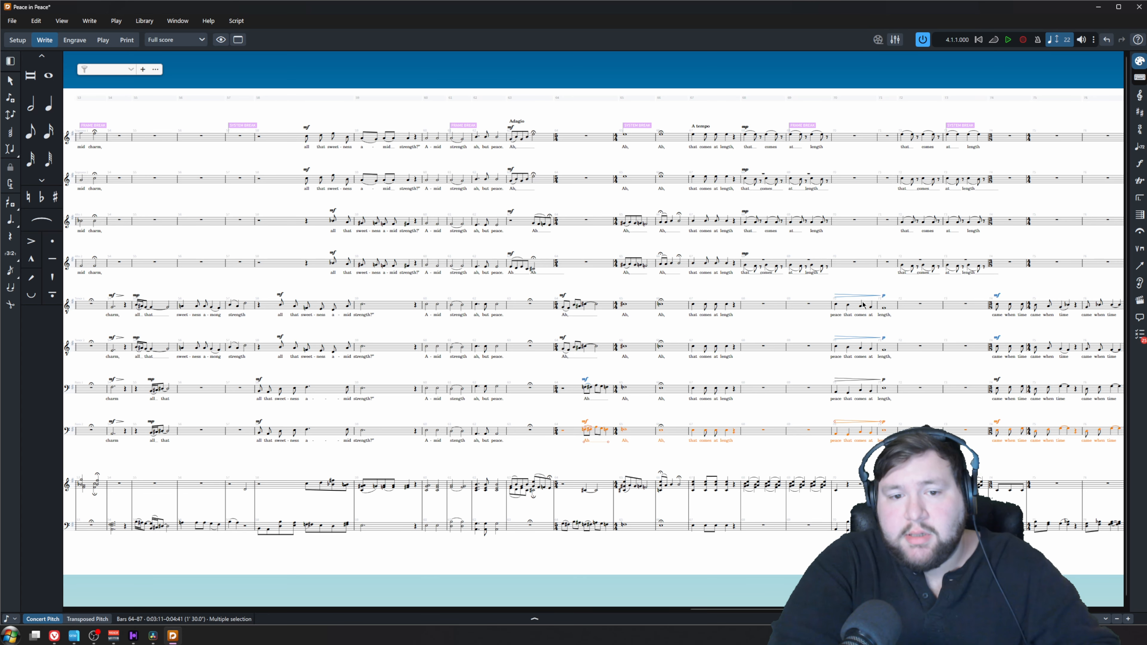
{"action": "scroll", "coordinate": [825, 195], "scroll_direction": "up", "scroll_amount": 6, "text": "ctrl"}
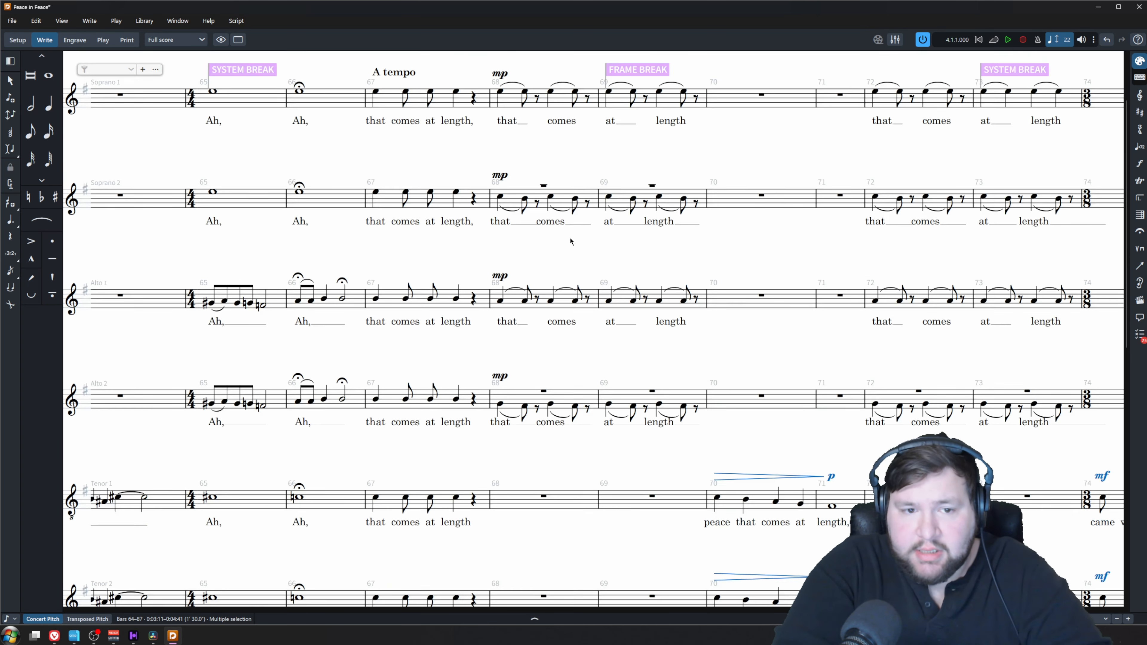
{"action": "key", "text": "Escape"}
{"action": "scroll", "coordinate": [587, 280], "scroll_direction": "down", "scroll_amount": 6, "text": "ctrl"}
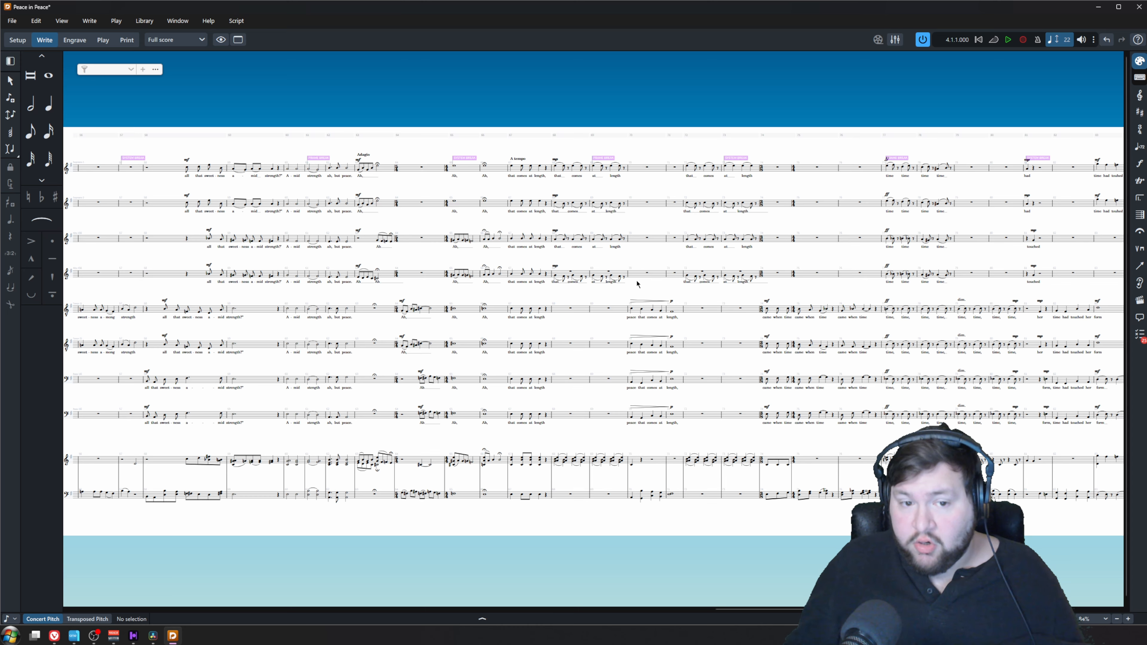
Move all music on the eight vocal staves in bars 1–87 into a single voice
{"action": "left_click", "coordinate": [1025, 155]}
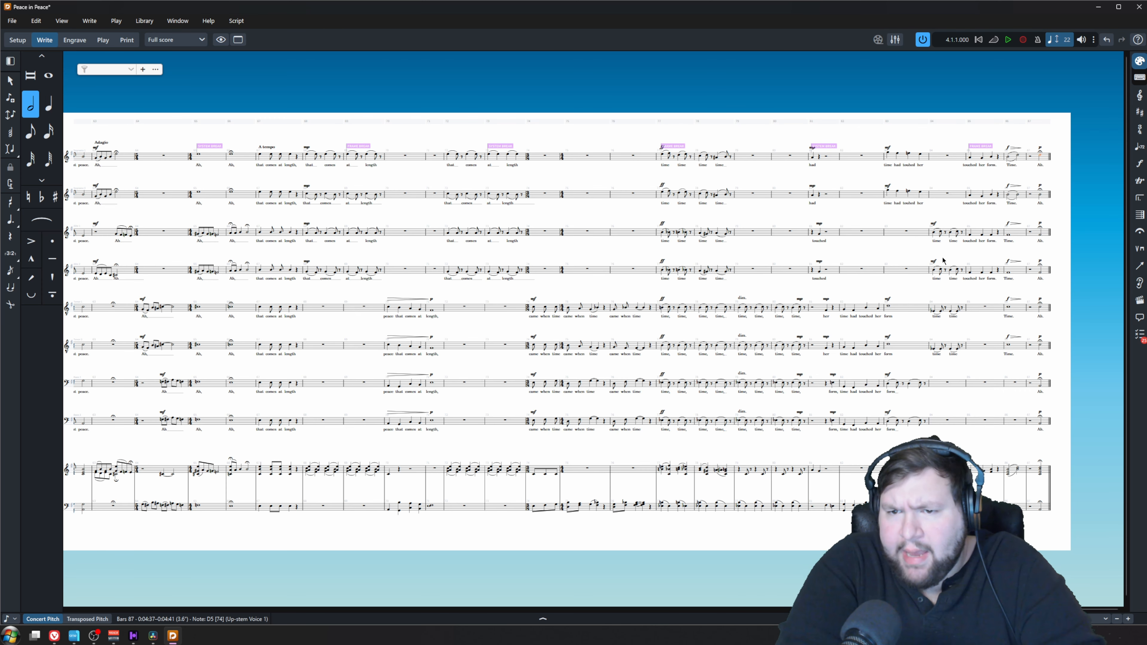
{"action": "scroll", "coordinate": [694, 258], "scroll_direction": "left", "scroll_amount": 15}
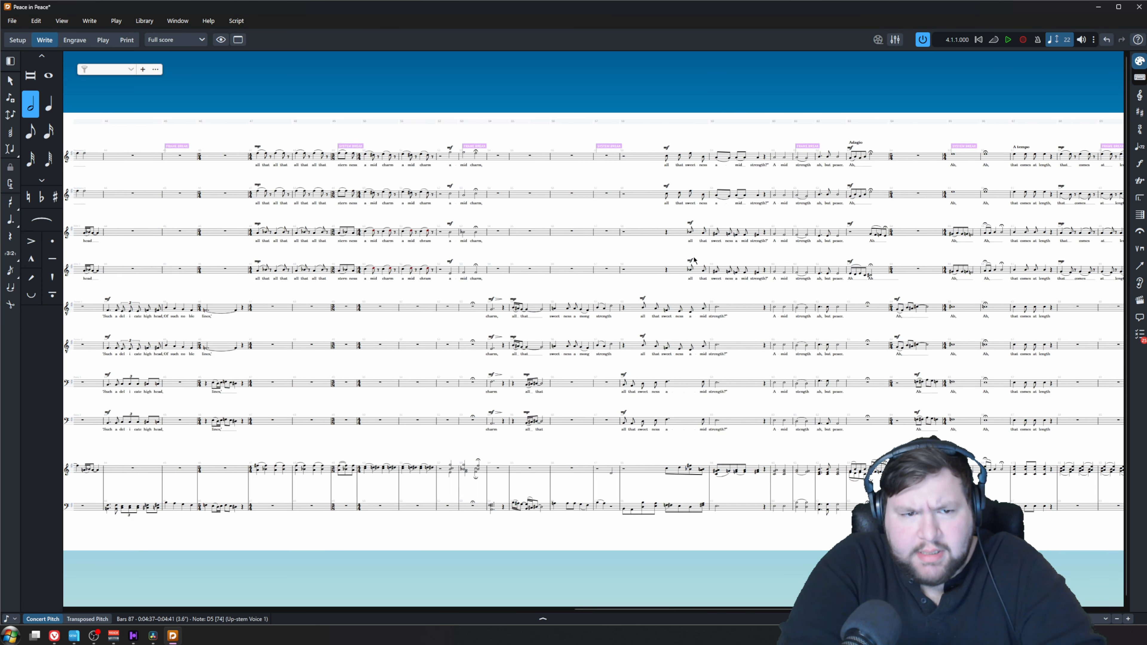
{"action": "scroll", "coordinate": [695, 262], "scroll_direction": "left", "scroll_amount": 8}
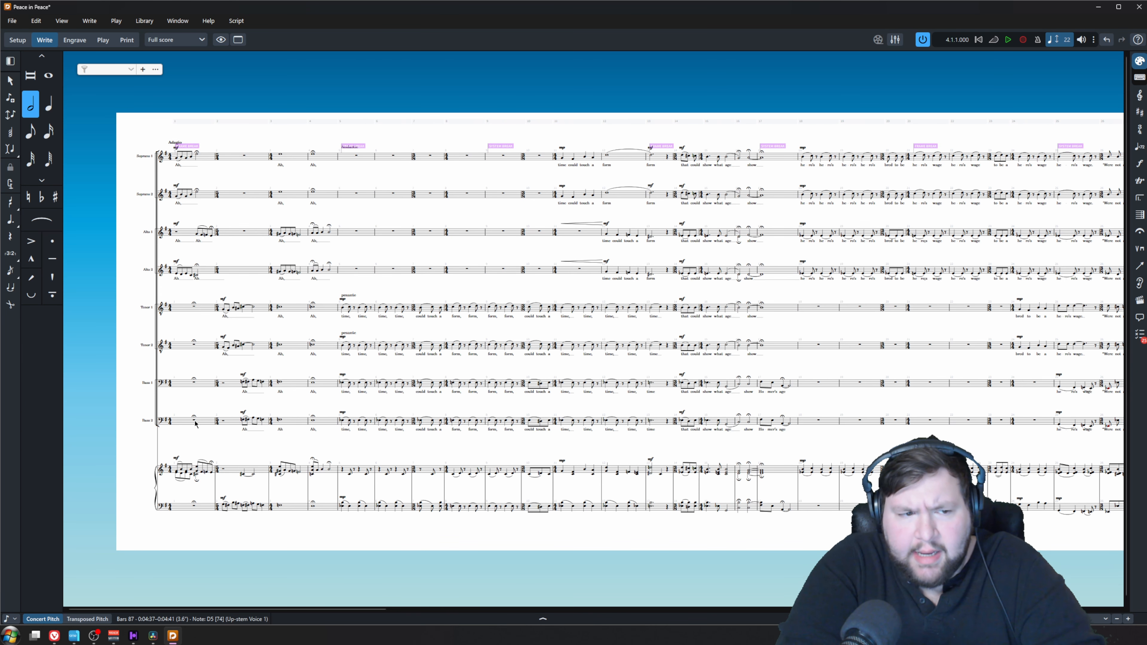
{"action": "left_click", "coordinate": [196, 422], "text": "shift"}
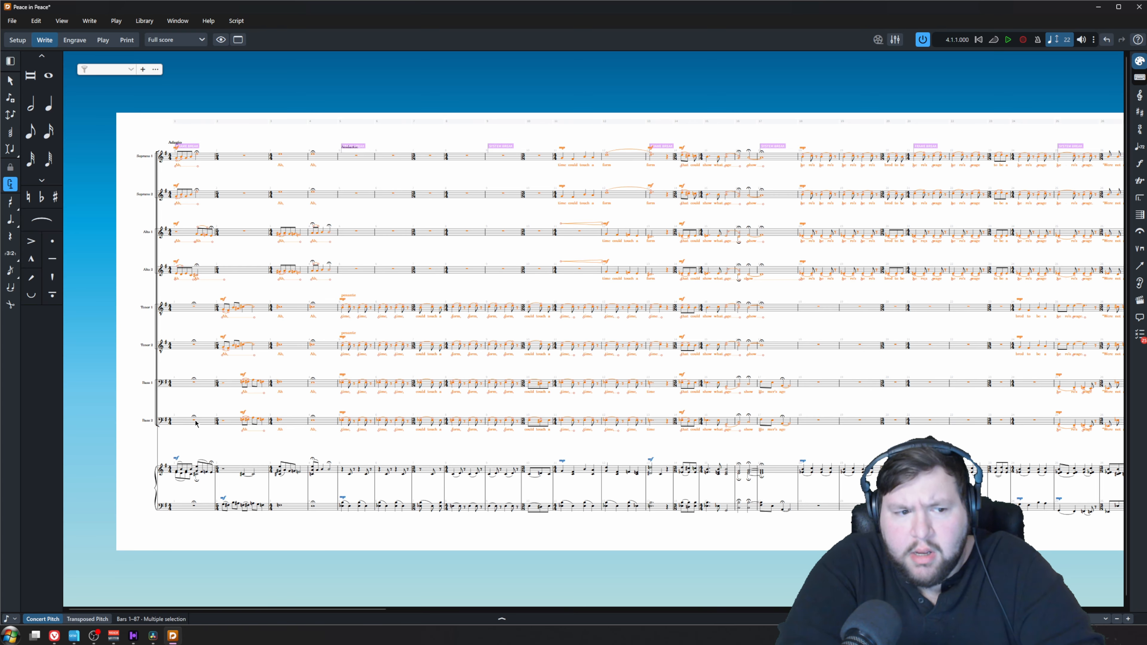
{"action": "right_click", "coordinate": [196, 422]}
{"action": "mouse_move", "coordinate": [285, 640]}
{"action": "mouse_move", "coordinate": [346, 627]}
{"action": "left_click", "coordinate": [478, 547]}
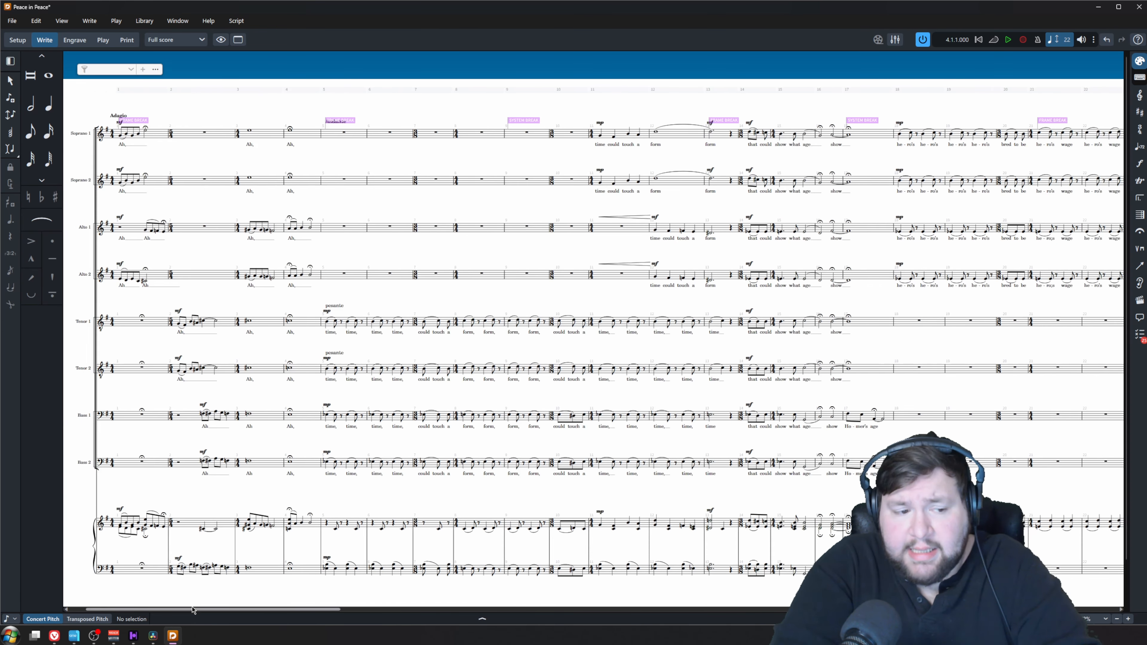
{"action": "scroll", "coordinate": [164, 556], "scroll_direction": "left", "scroll_amount": 2}
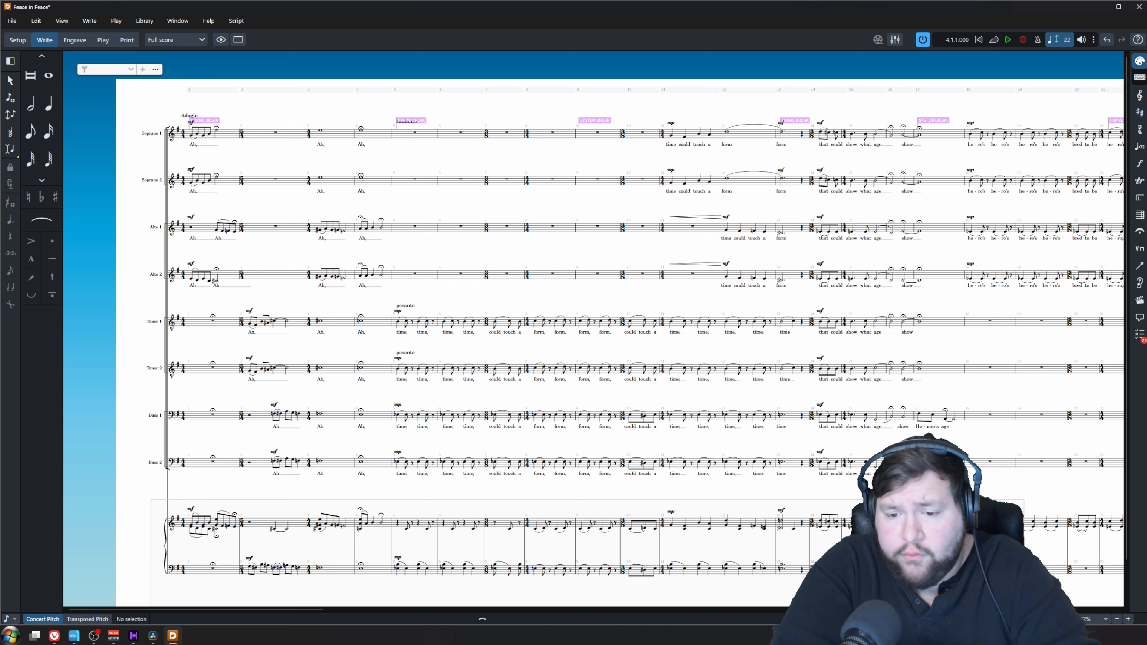
{"action": "left_click_drag", "start_coordinate": [151, 500], "coordinate": [1065, 587]}
{"action": "left_click", "coordinate": [642, 355]}
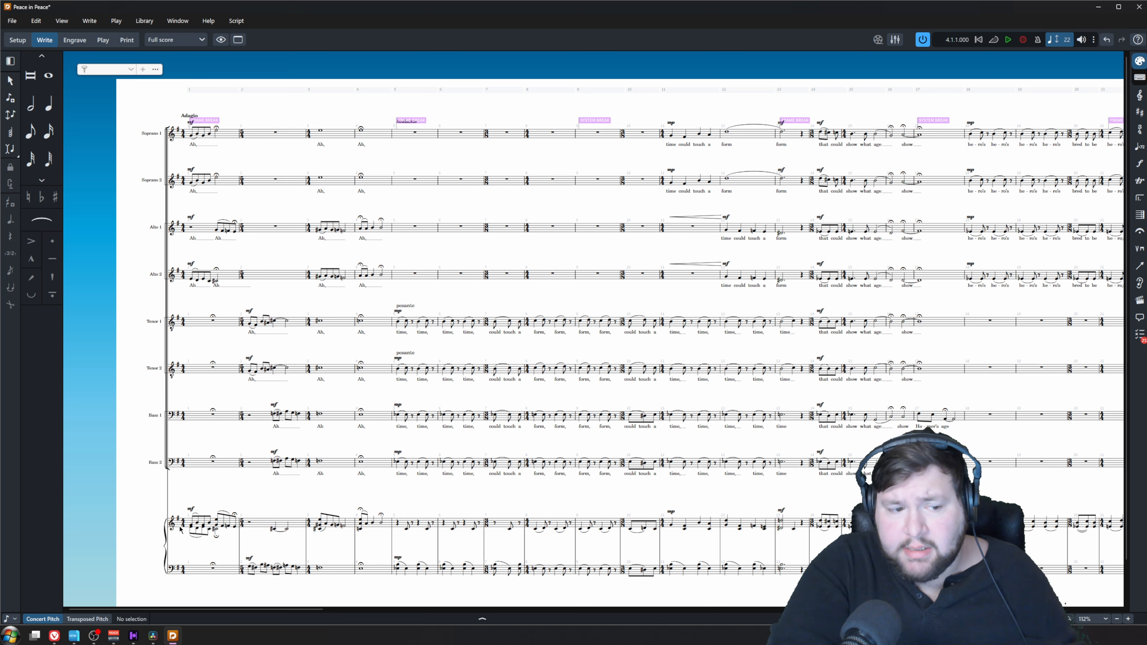
{"action": "left_click_drag", "start_coordinate": [177, 519], "coordinate": [1057, 586]}
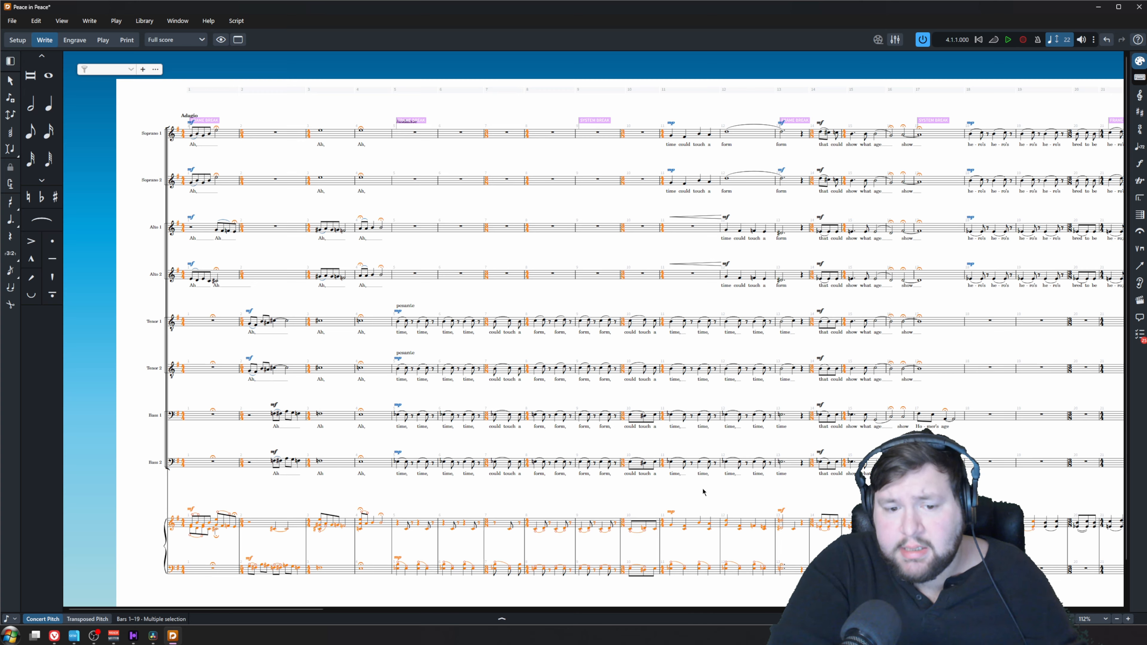
{"action": "left_click", "coordinate": [692, 482]}
Remove the unnamed piano player from the full score layout and return to Write mode
{"action": "left_click", "coordinate": [18, 40]}
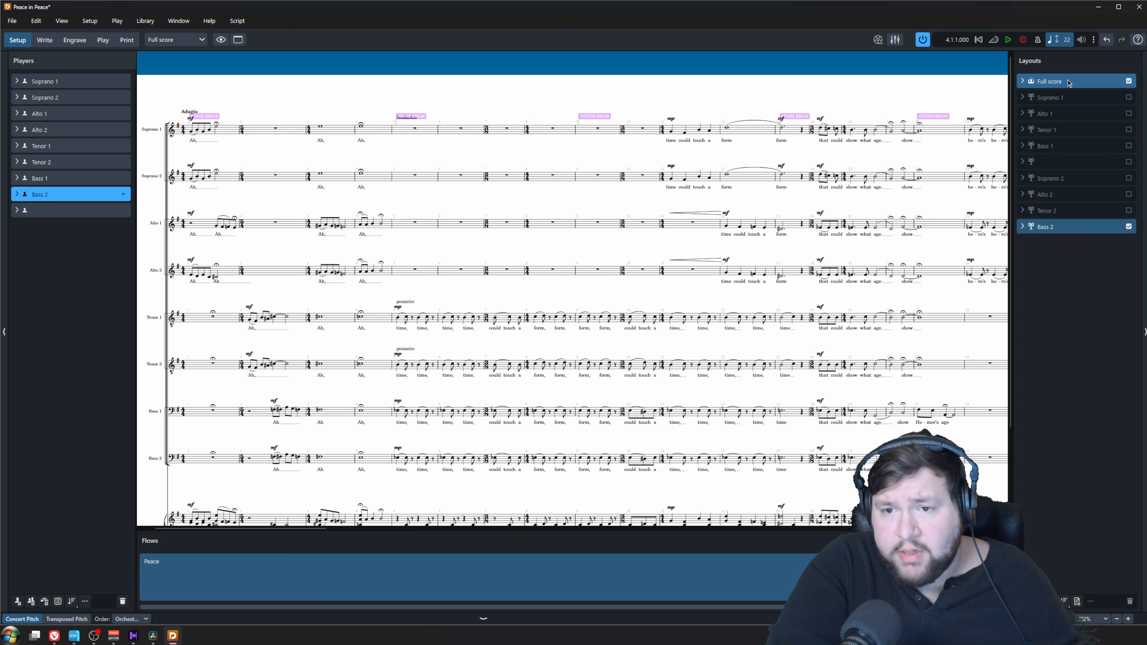
{"action": "left_click", "coordinate": [1068, 82]}
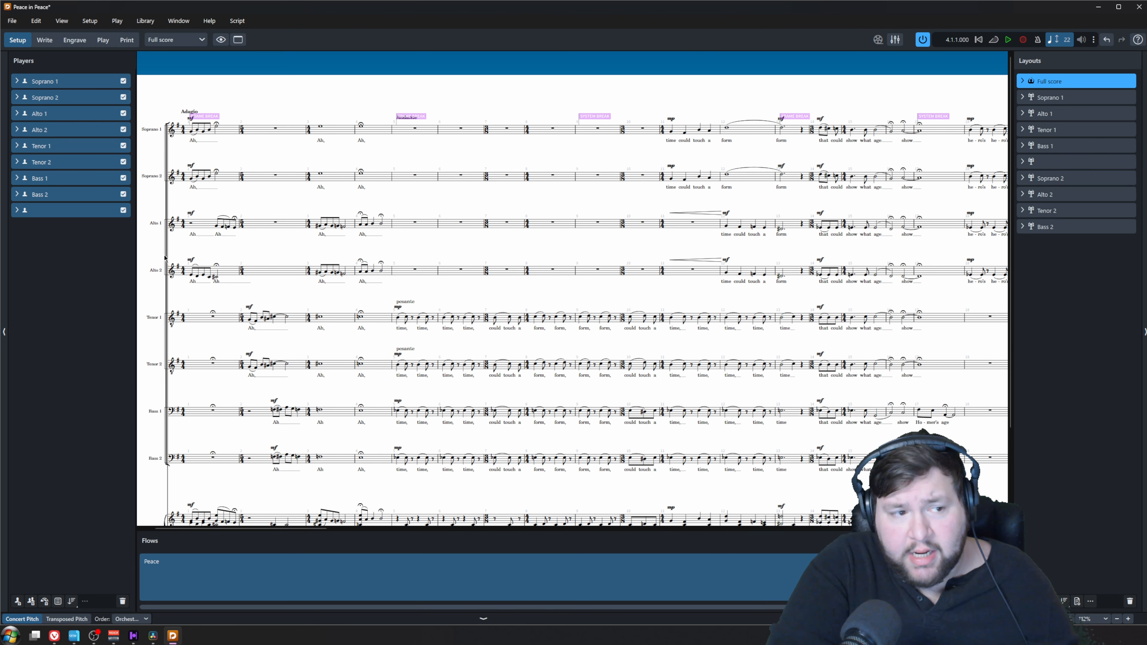
{"action": "left_click", "coordinate": [123, 210]}
{"action": "key", "text": "ctrl+2"}
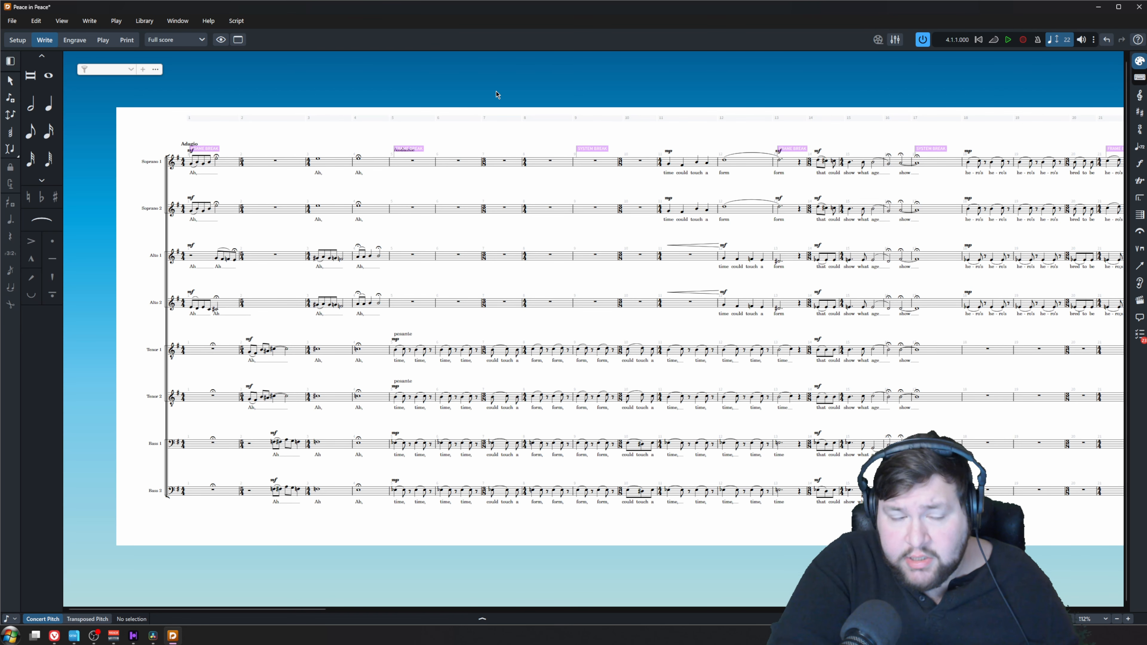
Export only the Full score layout as uncompressed MusicXML to the E:/Ai Voc Cantai/Demo folder
{"action": "left_click", "coordinate": [12, 20]}
{"action": "mouse_move", "coordinate": [74, 163]}
{"action": "left_click", "coordinate": [157, 192]}
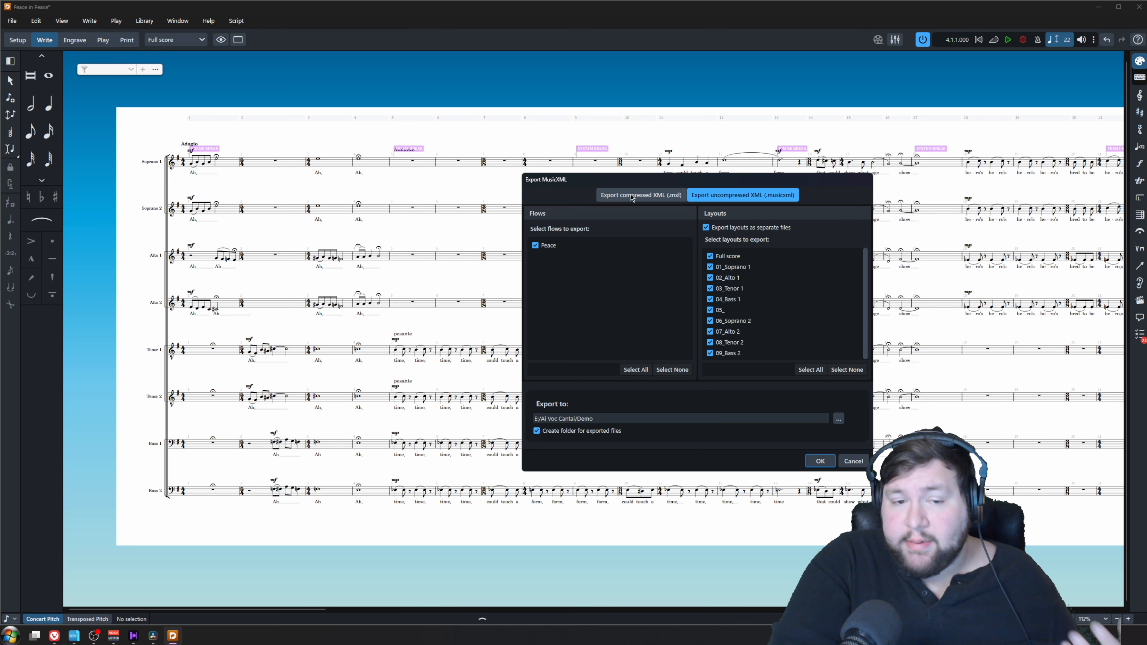
{"action": "left_click_drag", "start_coordinate": [638, 181], "coordinate": [551, 113]}
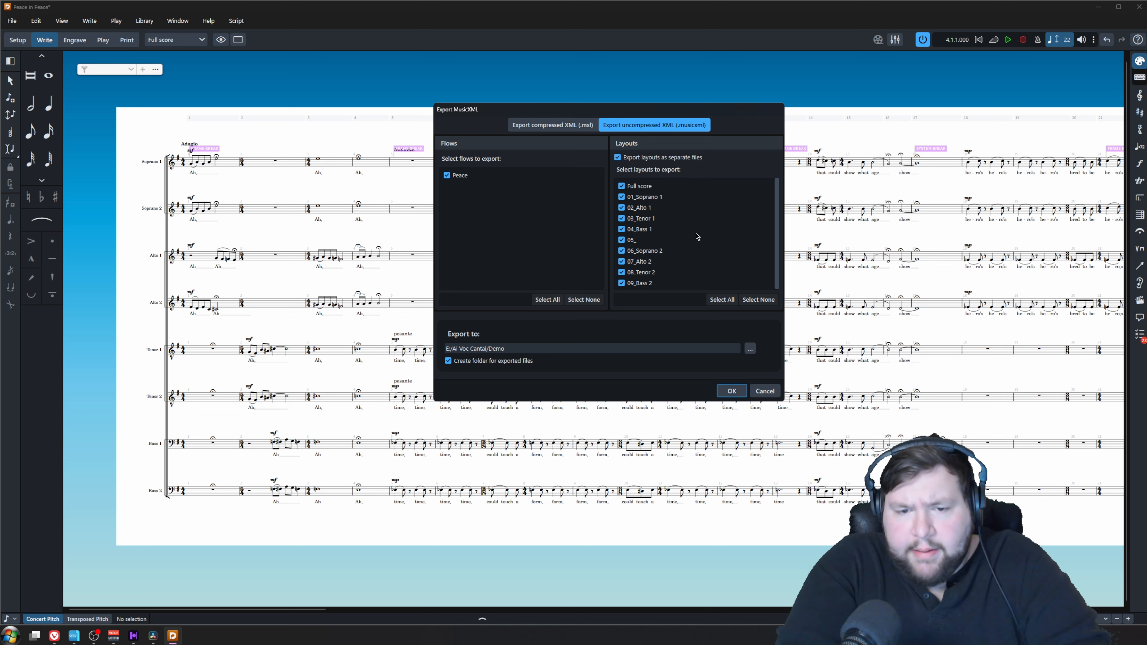
{"action": "left_click", "coordinate": [759, 299]}
{"action": "left_click", "coordinate": [622, 187]}
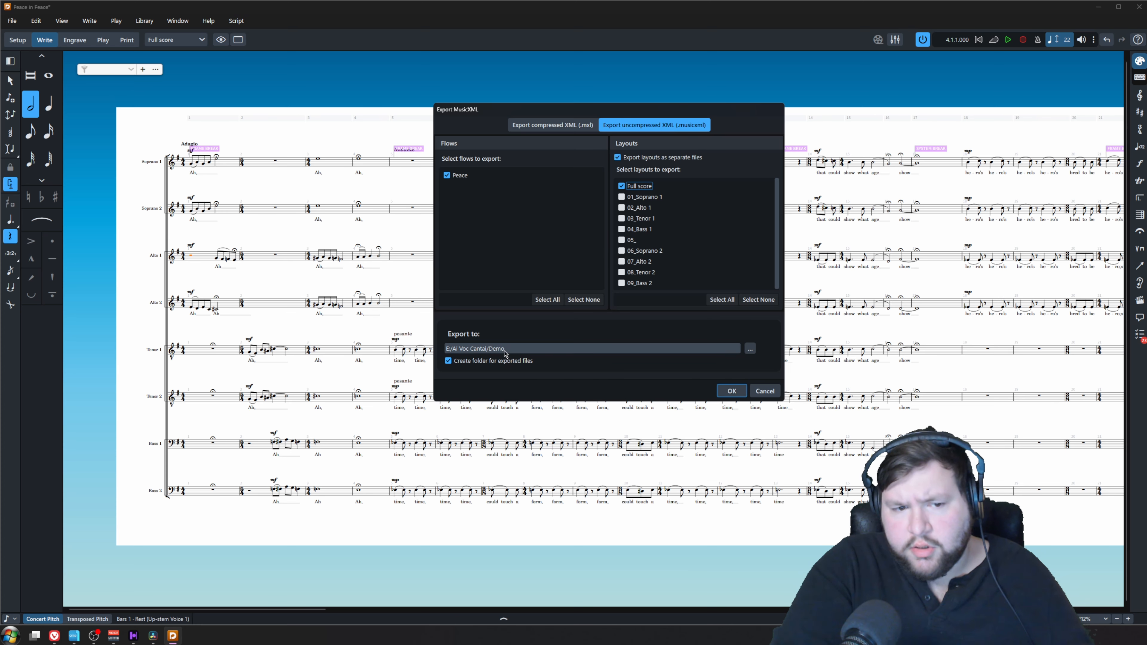
{"action": "left_click", "coordinate": [724, 393]}
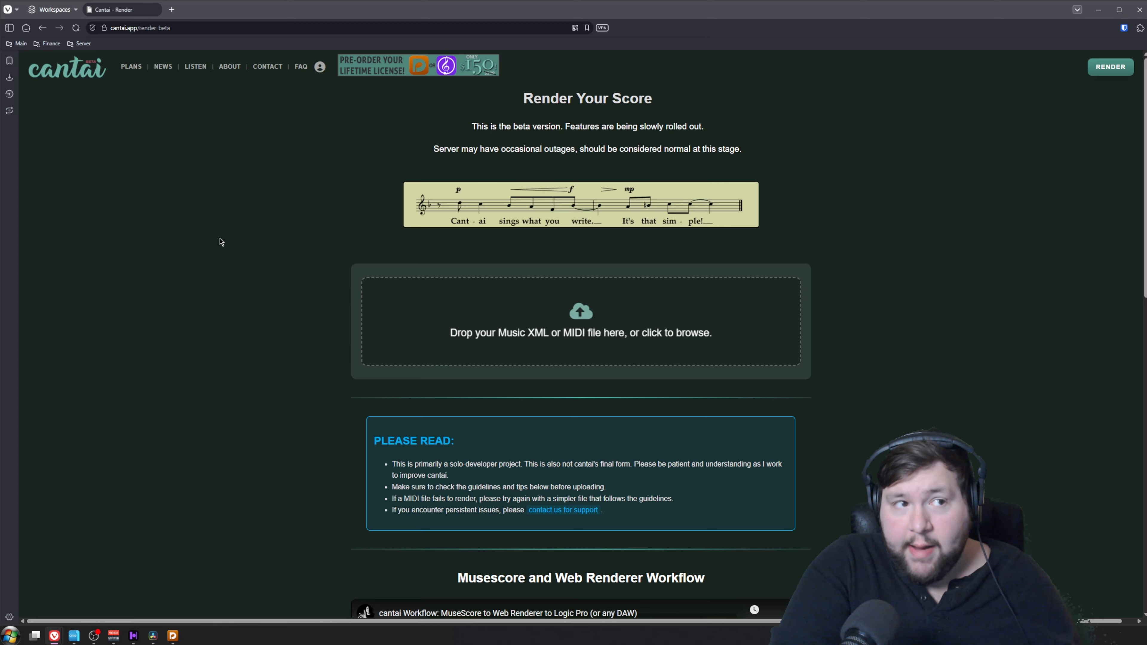
Try to process "Peace - Full score - 01 Peace.musicxml" in Cantai's web renderer with English as the language
{"action": "left_click", "coordinate": [581, 322]}
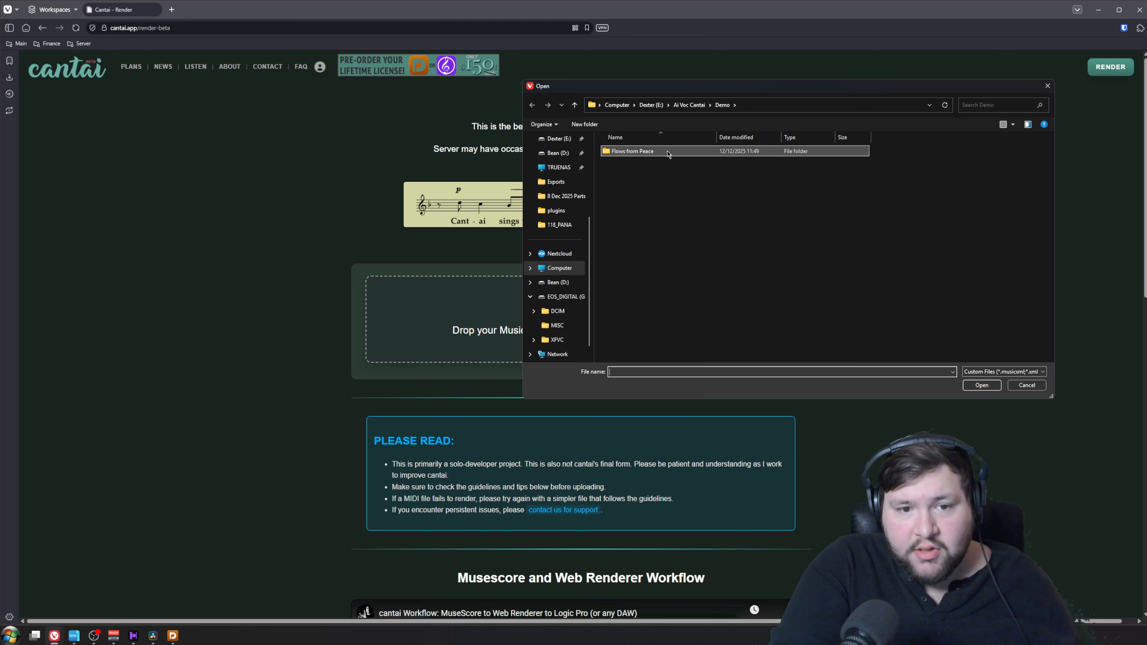
{"action": "double_click", "coordinate": [668, 153]}
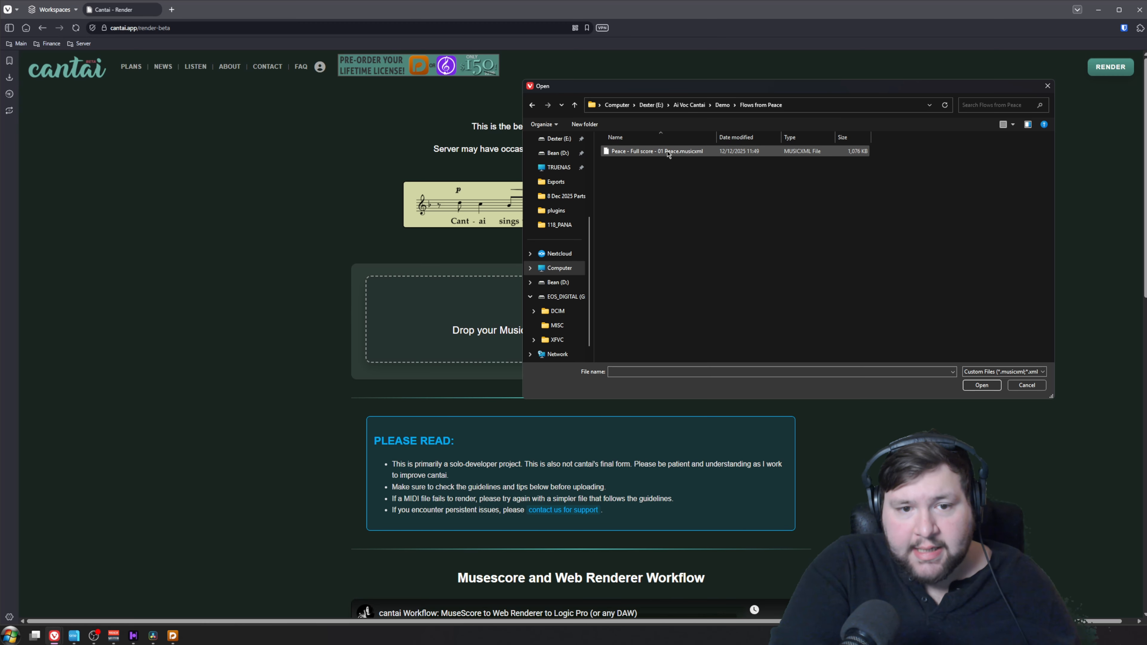
{"action": "double_click", "coordinate": [760, 153]}
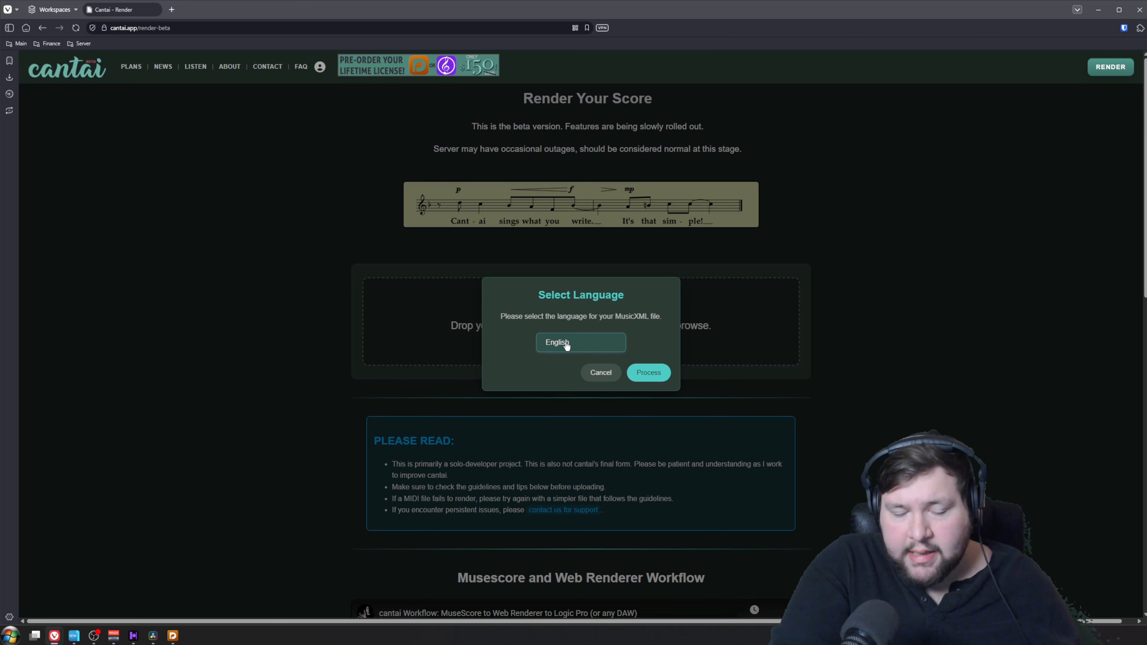
{"action": "left_click", "coordinate": [581, 345]}
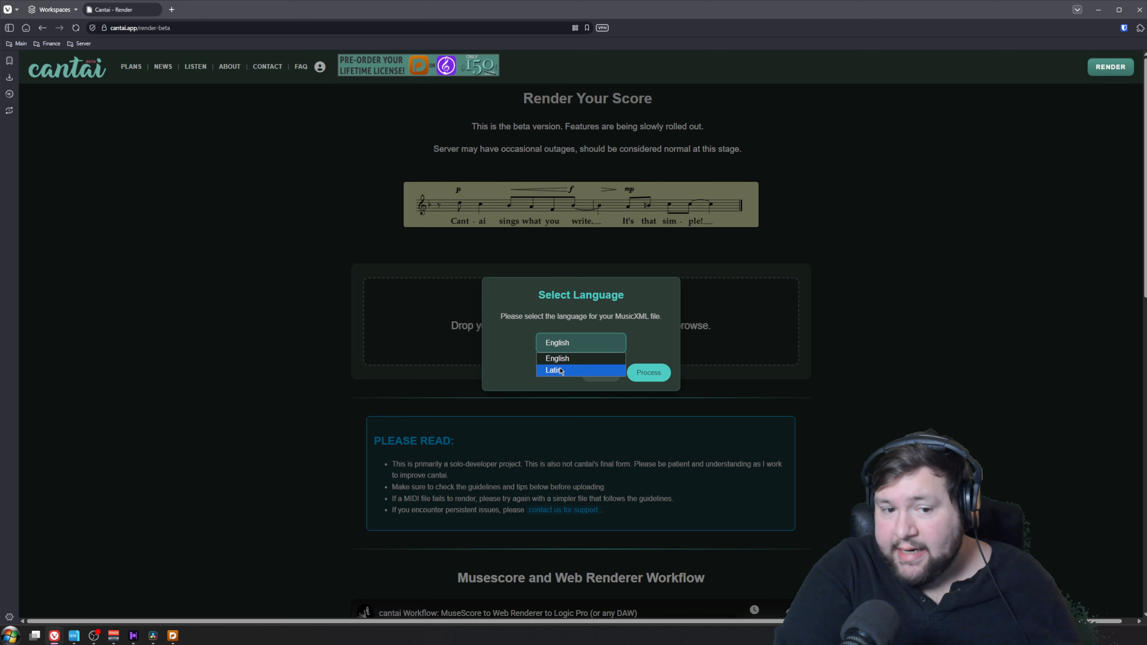
{"action": "left_click", "coordinate": [576, 362]}
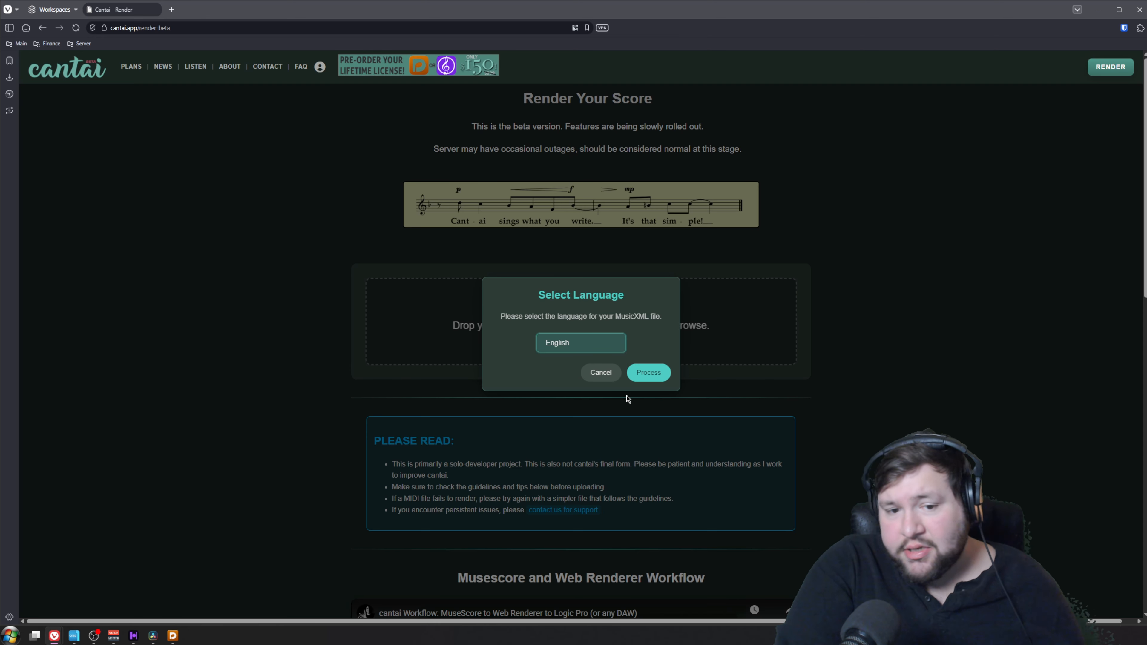
{"action": "left_click", "coordinate": [653, 373]}
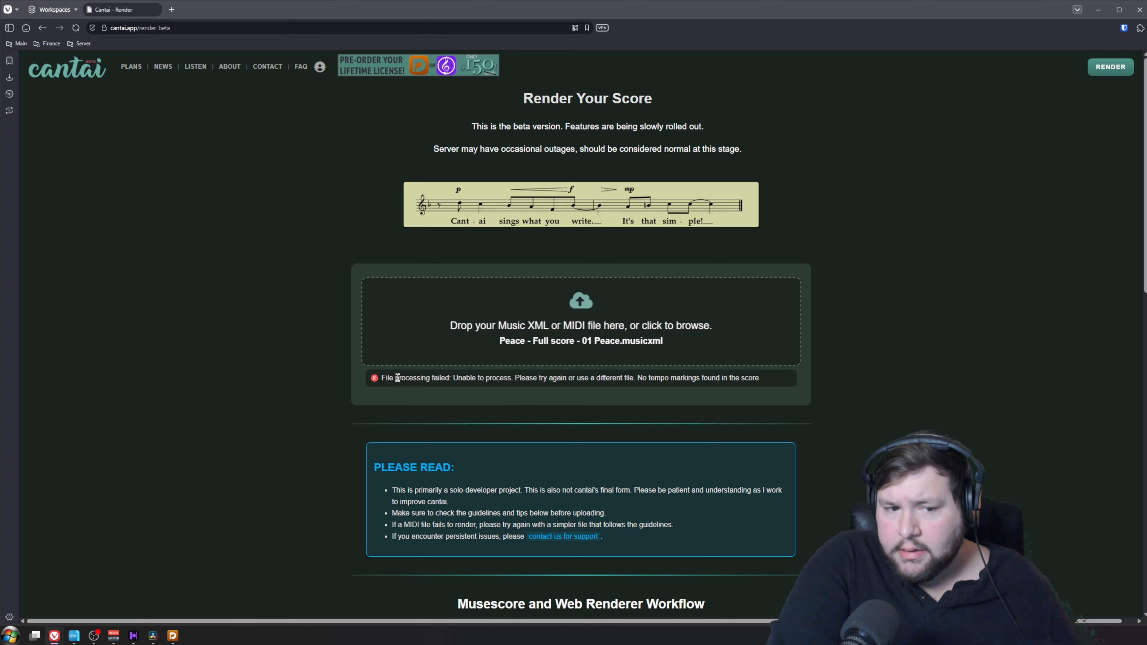
Examine the file processing message below the upload area
{"action": "left_click_drag", "start_coordinate": [802, 379], "coordinate": [371, 392]}
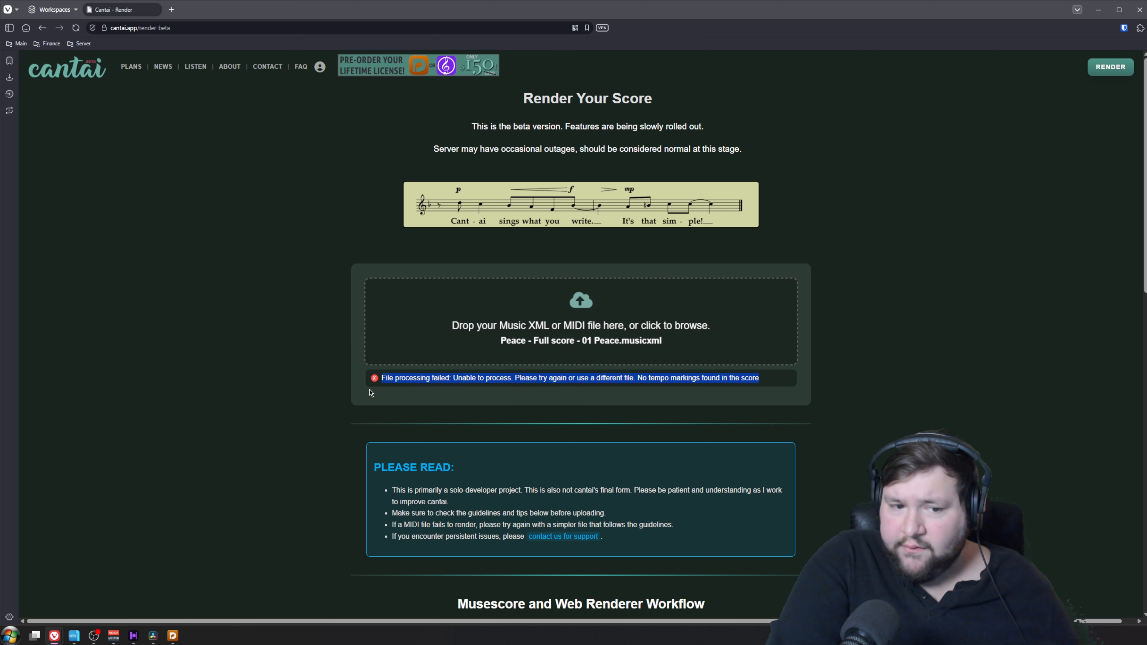
{"action": "left_click", "coordinate": [524, 379]}
{"action": "left_click_drag", "start_coordinate": [639, 378], "coordinate": [766, 384]}
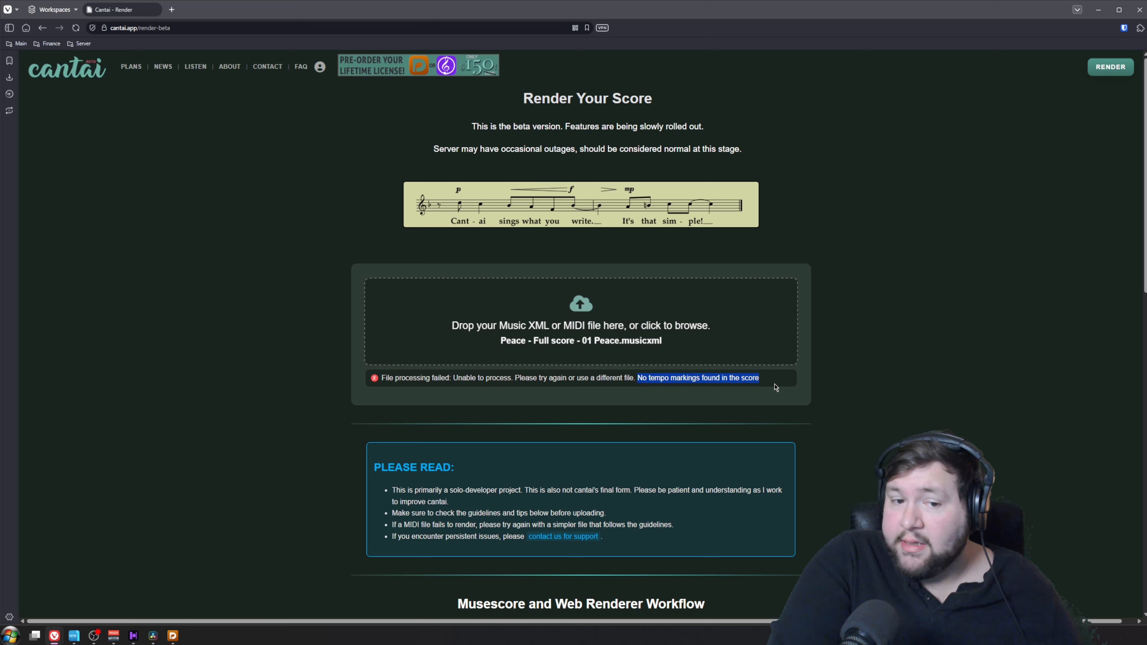
{"action": "left_click", "coordinate": [776, 387]}
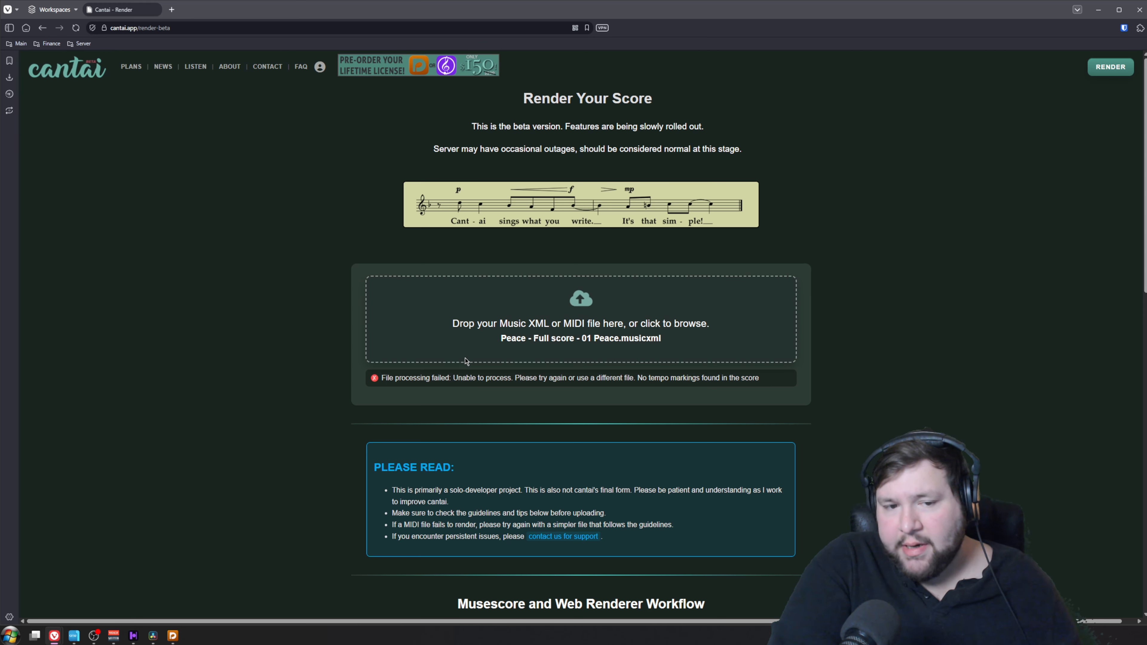
Switch to Dorico and show the metronome mark of 66 quarter notes per minute on the Adagio at bar 1
{"action": "key", "text": "alt+Tab"}
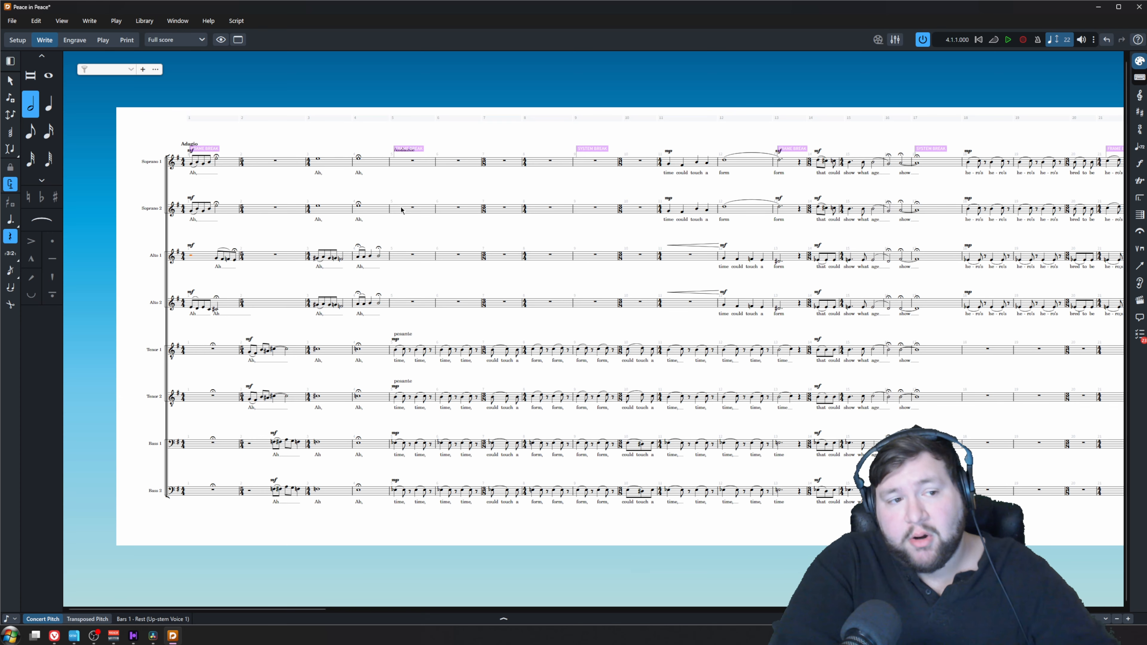
{"action": "scroll", "coordinate": [368, 245], "scroll_direction": "up", "scroll_amount": 10}
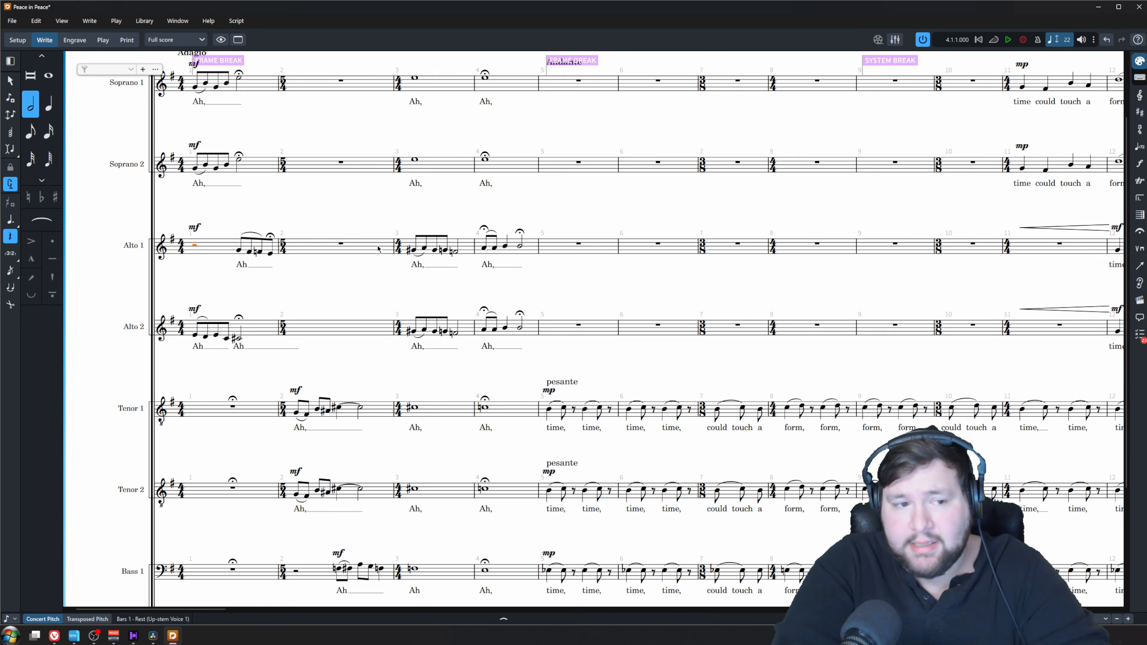
{"action": "left_click_drag", "start_coordinate": [438, 59], "coordinate": [502, 251]}
{"action": "left_click", "coordinate": [503, 251]}
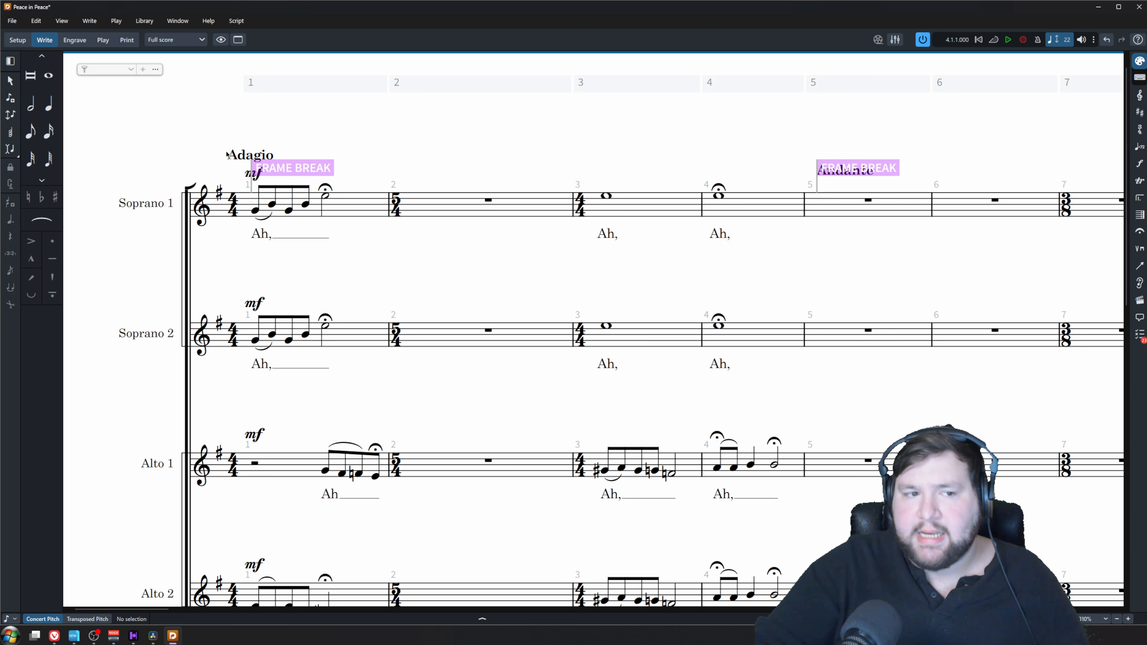
{"action": "left_click", "coordinate": [235, 158]}
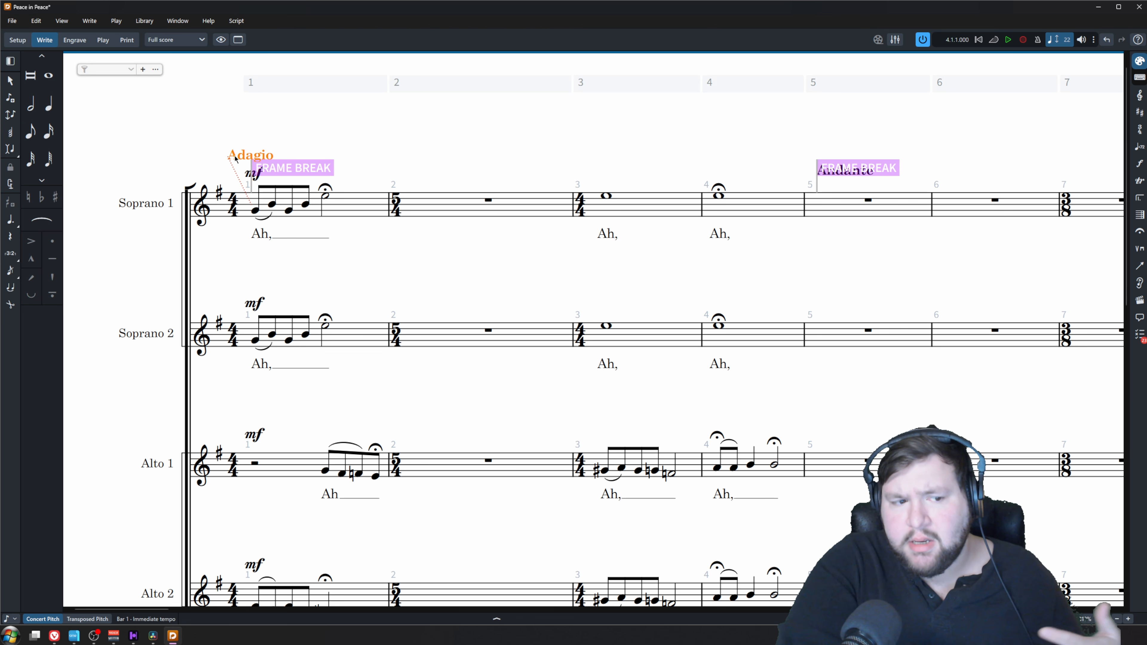
{"action": "left_click", "coordinate": [364, 623]}
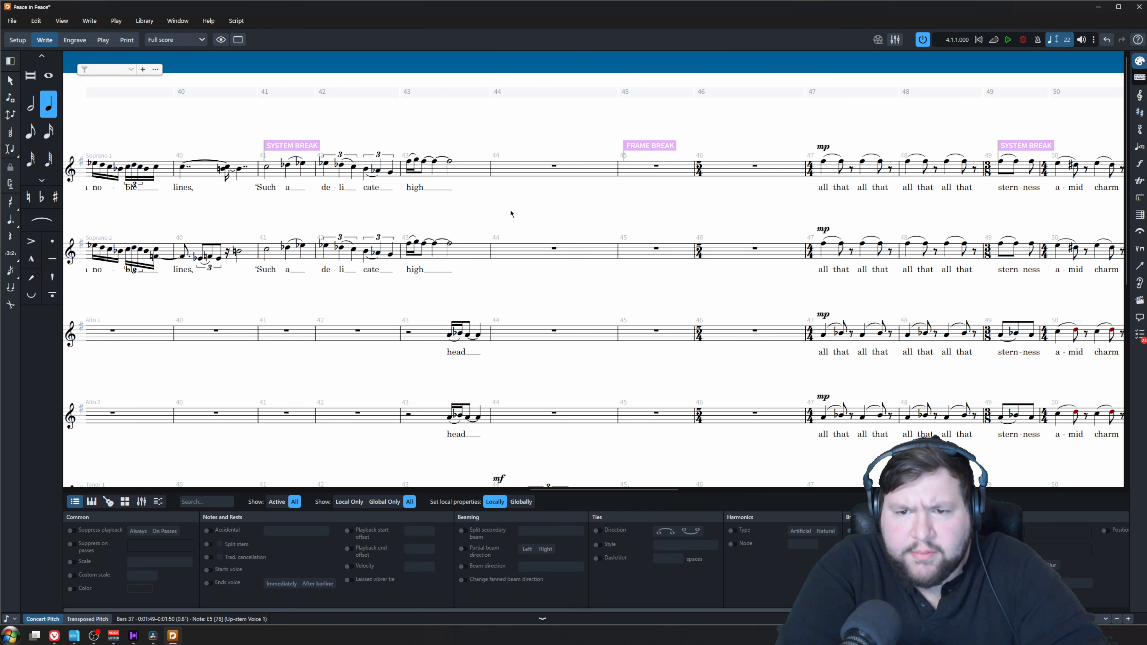
Show metronome marks on the Andante at bar 5 with 80 bpm and the Adagio at bar 63 with 66 bpm
{"action": "scroll", "coordinate": [511, 214], "scroll_direction": "right", "scroll_amount": 10}
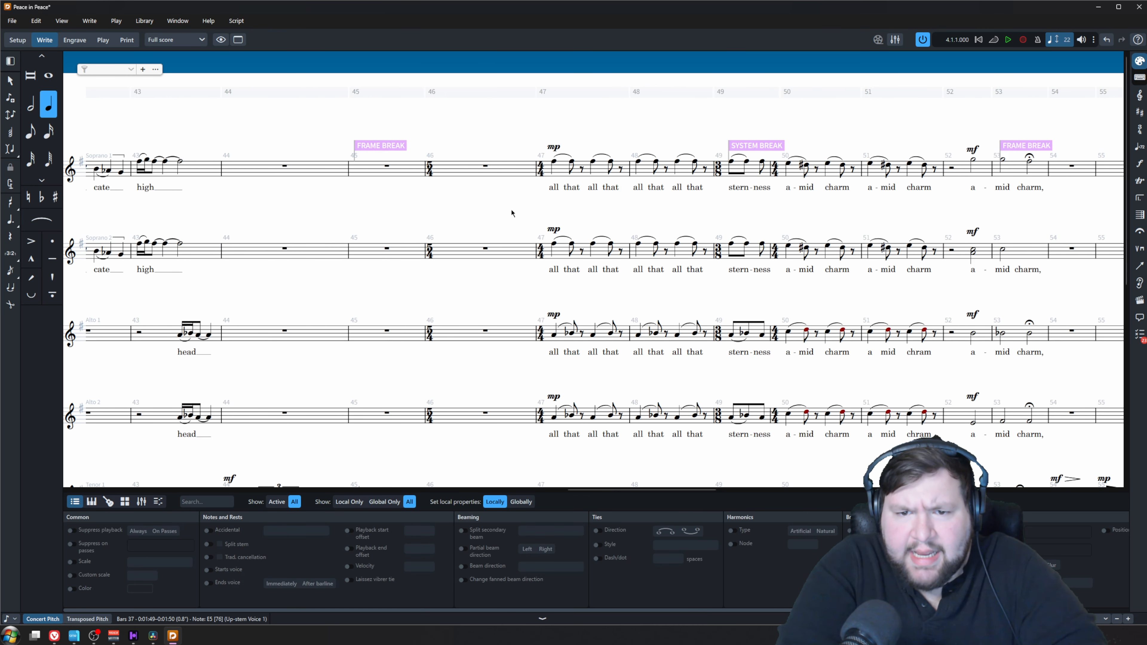
{"action": "left_click", "coordinate": [561, 140]}
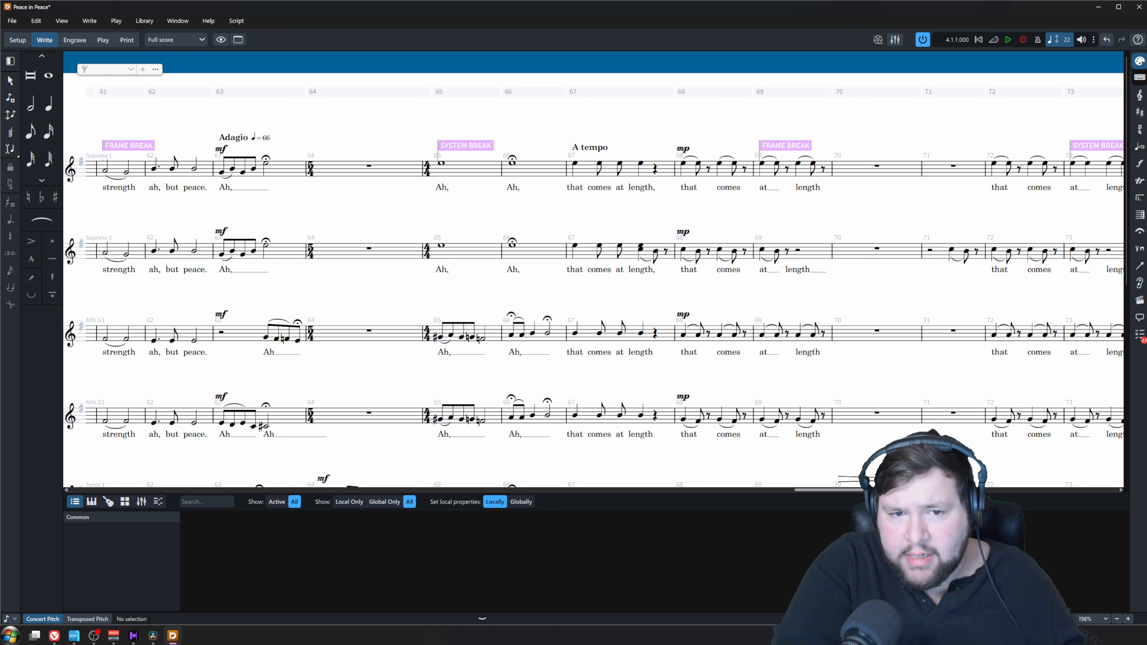
{"action": "key", "text": "x"}
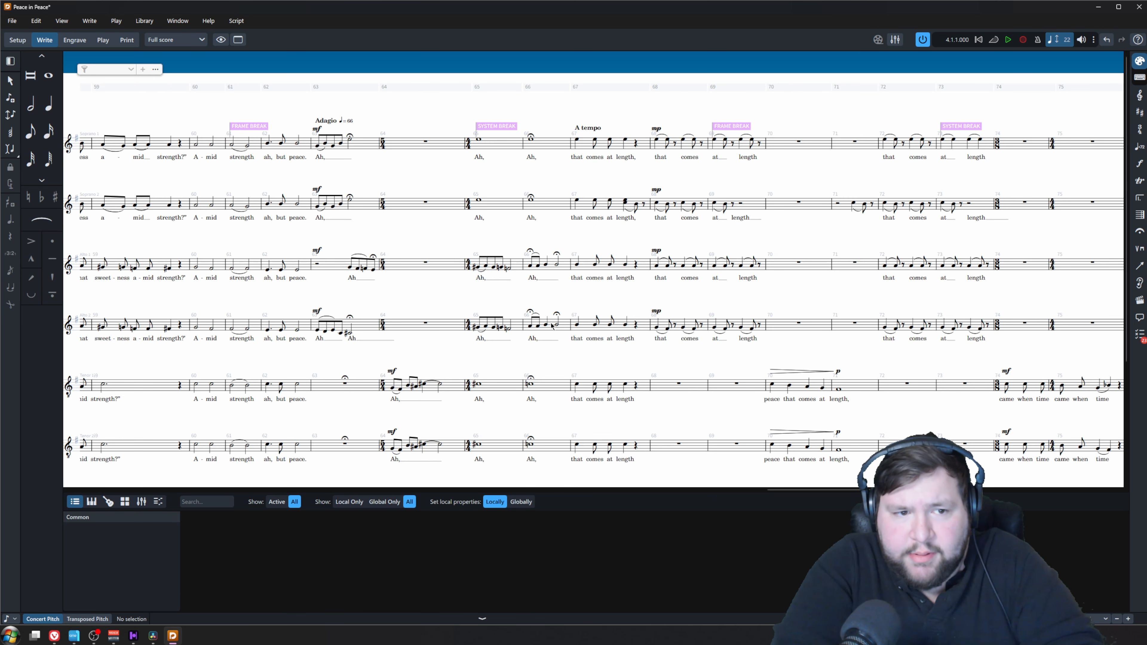
{"action": "key", "text": "Home"}
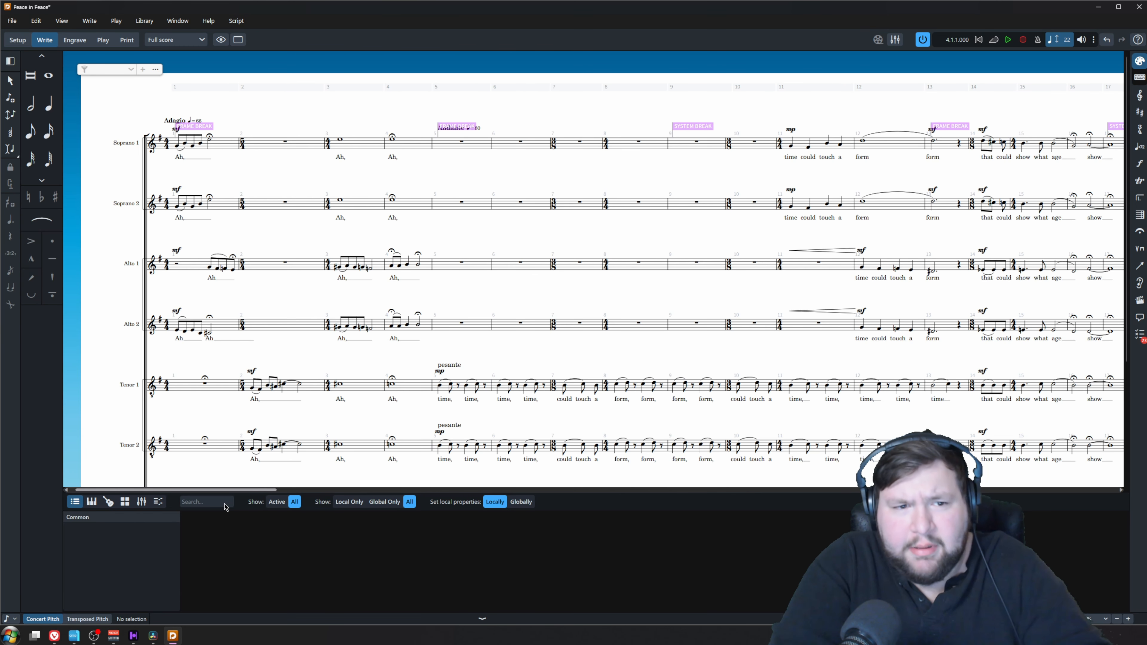
{"action": "left_click", "coordinate": [477, 131]}
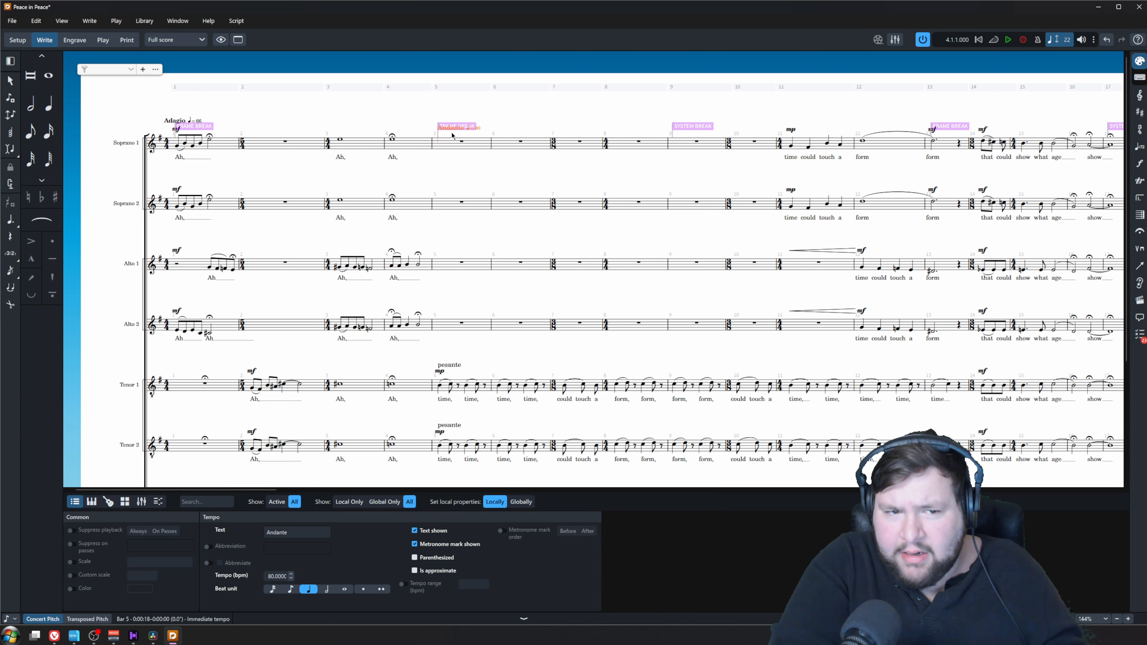
Add a metronome mark of 80 quarter notes per minute at the A tempo in bar 67
{"action": "left_click_drag", "start_coordinate": [242, 491], "coordinate": [917, 535]}
{"action": "left_click", "coordinate": [712, 113]}
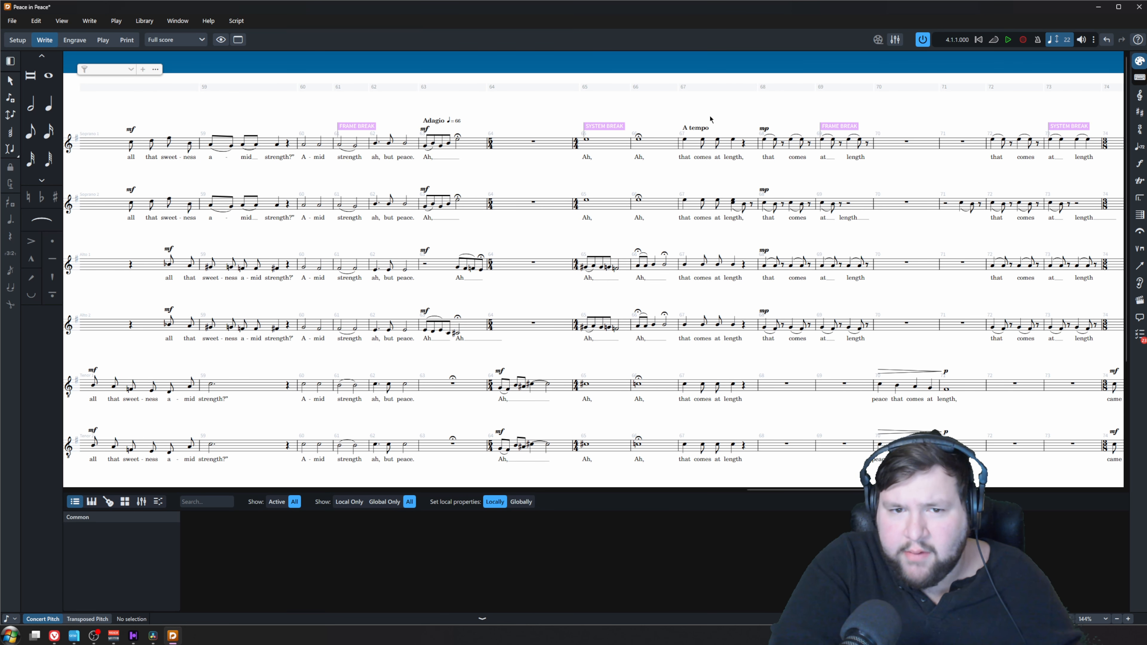
{"action": "left_click", "coordinate": [685, 140]}
{"action": "key", "text": "shift+t"}
{"action": "type", "text": "q=72"}
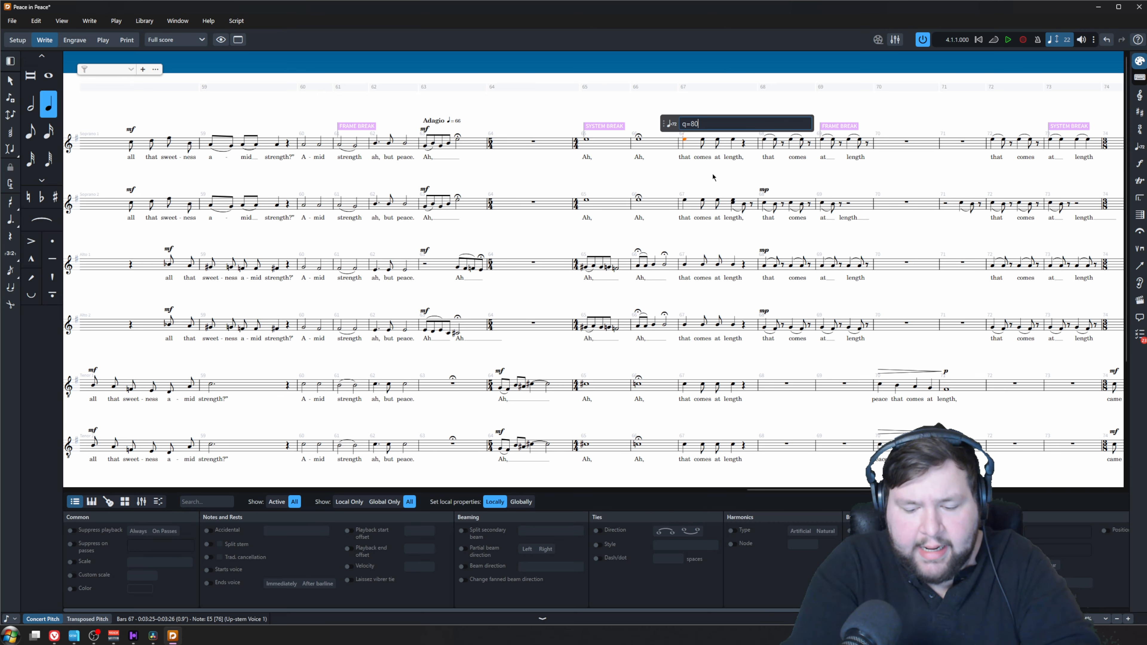
{"action": "key", "text": "Return"}
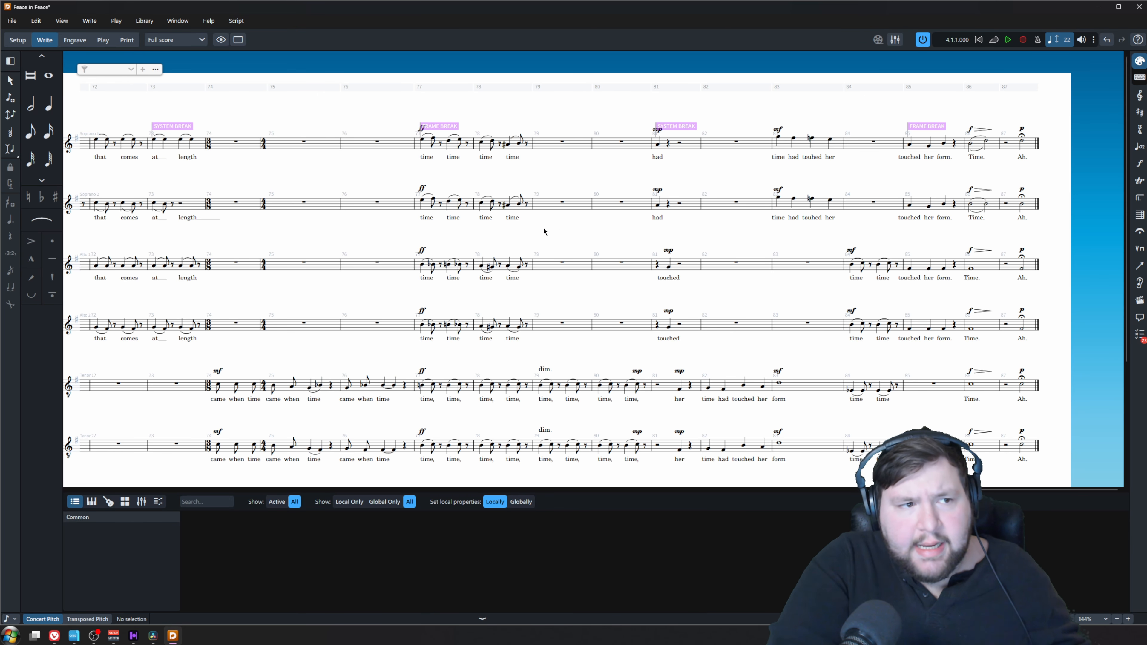
Export the score as MusicXML, overwriting the existing "Peace - Full score - 01 Peace.musicxml"
{"action": "left_click", "coordinate": [12, 21]}
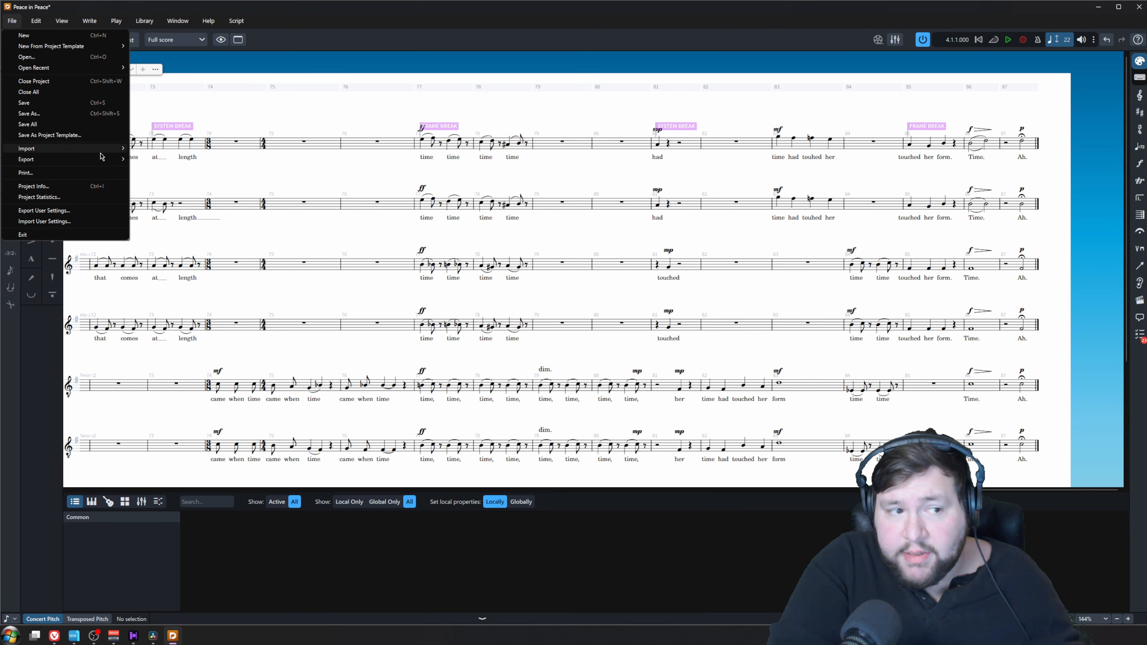
{"action": "mouse_move", "coordinate": [104, 161]}
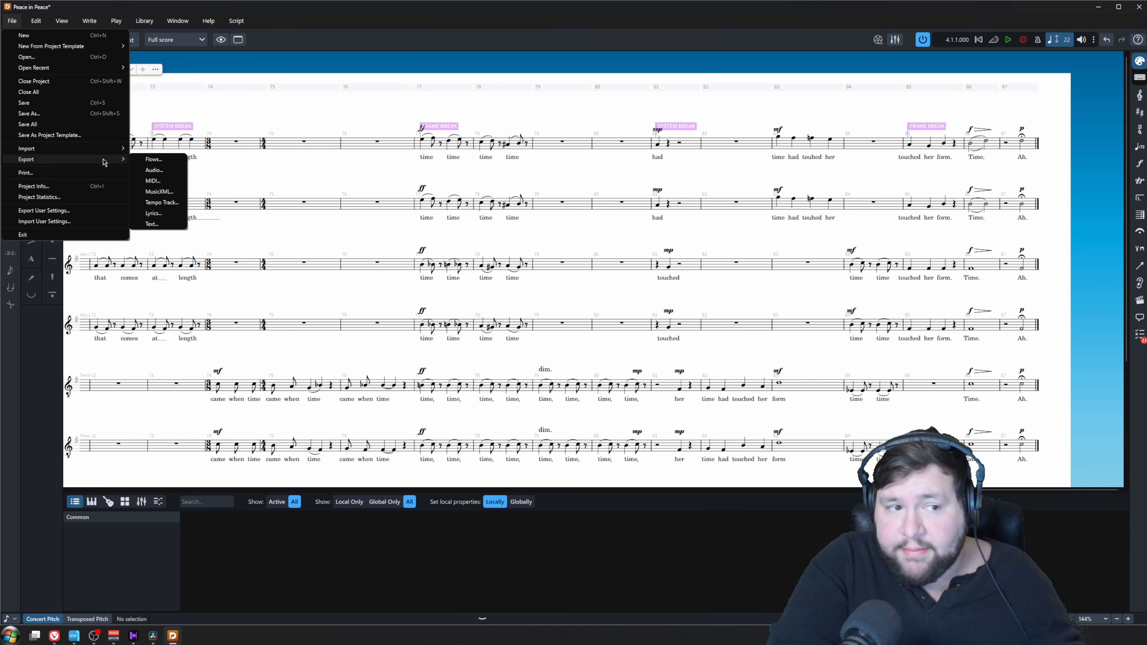
{"action": "left_click", "coordinate": [177, 192]}
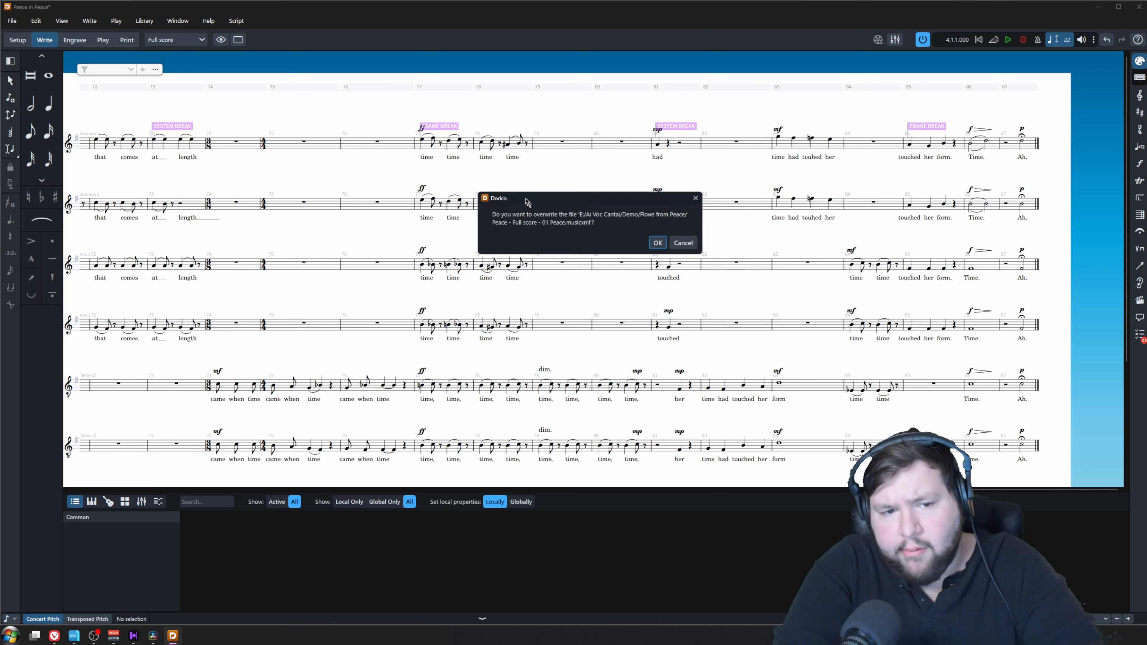
{"action": "left_click", "coordinate": [666, 262]}
Switch to Cantai's web renderer and process the re-exported "Peace - Full score - 01 Peace.musicxml"
{"action": "key", "text": "alt+Tab"}
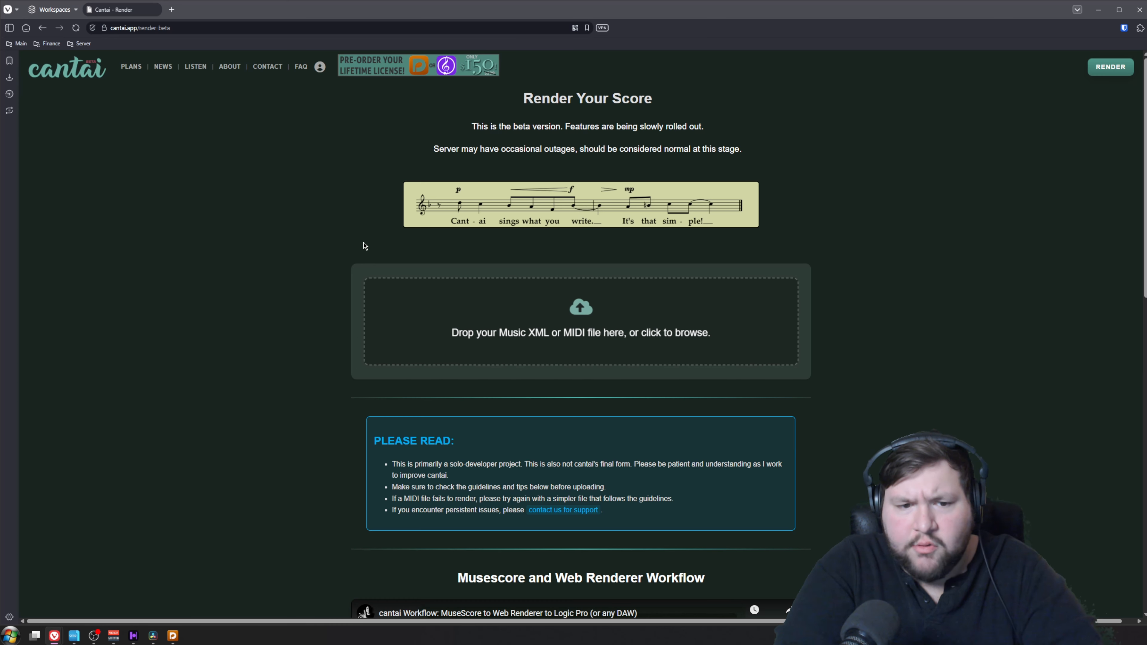
{"action": "left_click", "coordinate": [587, 302]}
{"action": "left_click", "coordinate": [662, 152]}
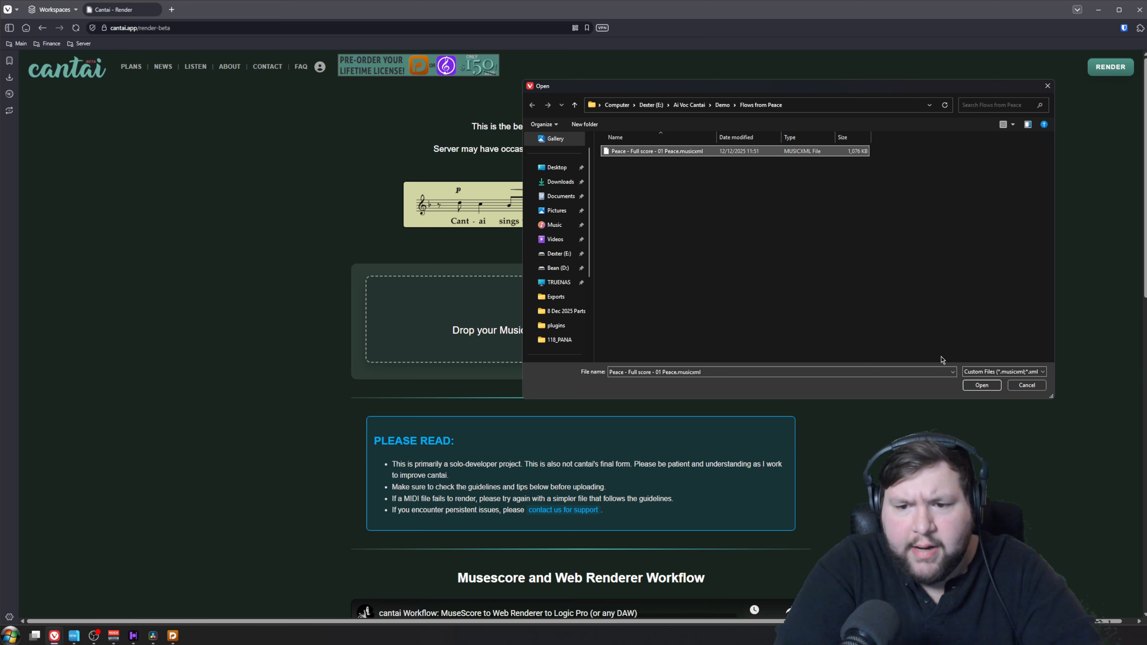
{"action": "left_click", "coordinate": [982, 385]}
{"action": "left_click", "coordinate": [657, 374]}
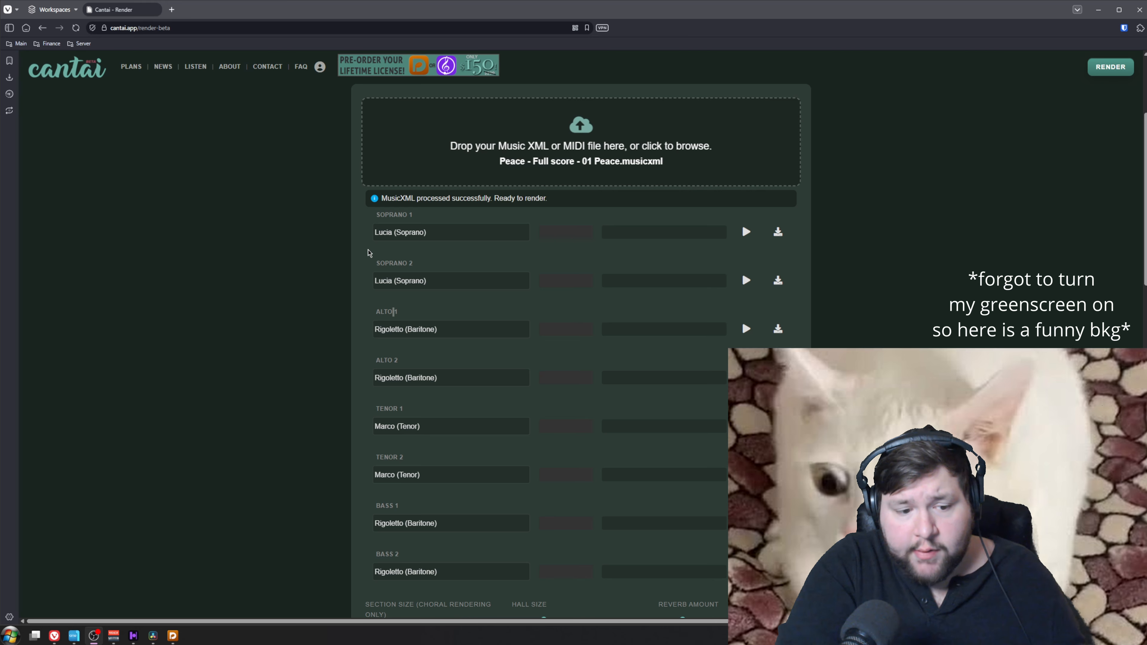
Assign Choral - Female to both soprano and both alto parts and Choral - Male to both tenor and both bass parts
{"action": "scroll", "coordinate": [359, 274], "scroll_direction": "down", "scroll_amount": 4}
{"action": "scroll", "coordinate": [416, 280], "scroll_direction": "up", "scroll_amount": 5}
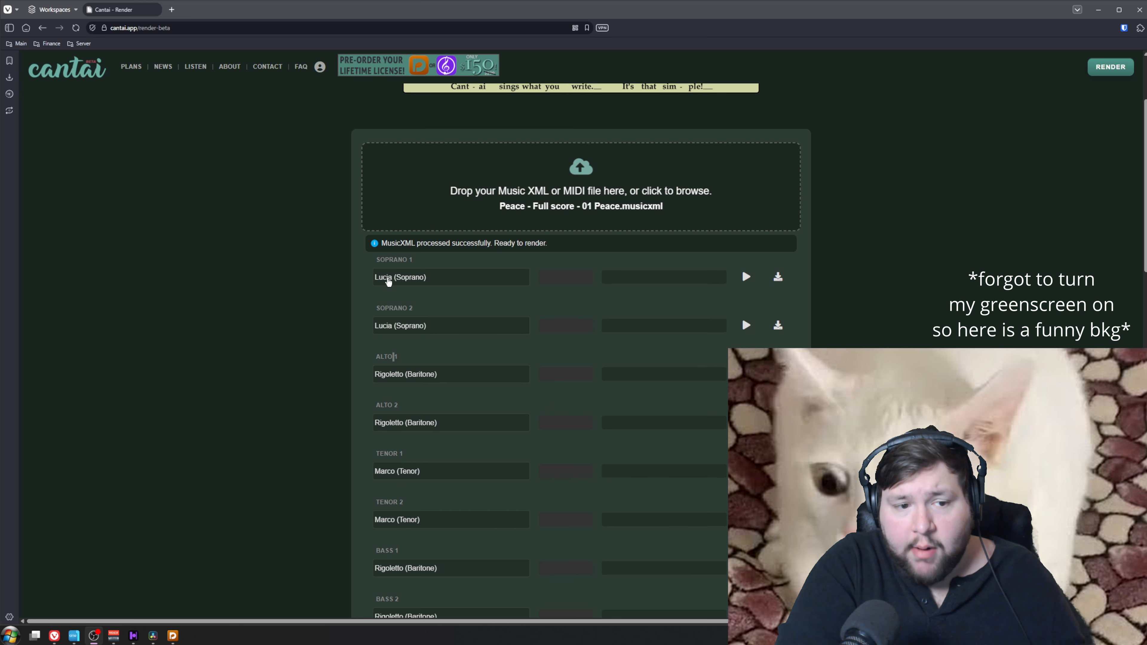
{"action": "left_click", "coordinate": [415, 278]}
{"action": "left_click", "coordinate": [427, 267]}
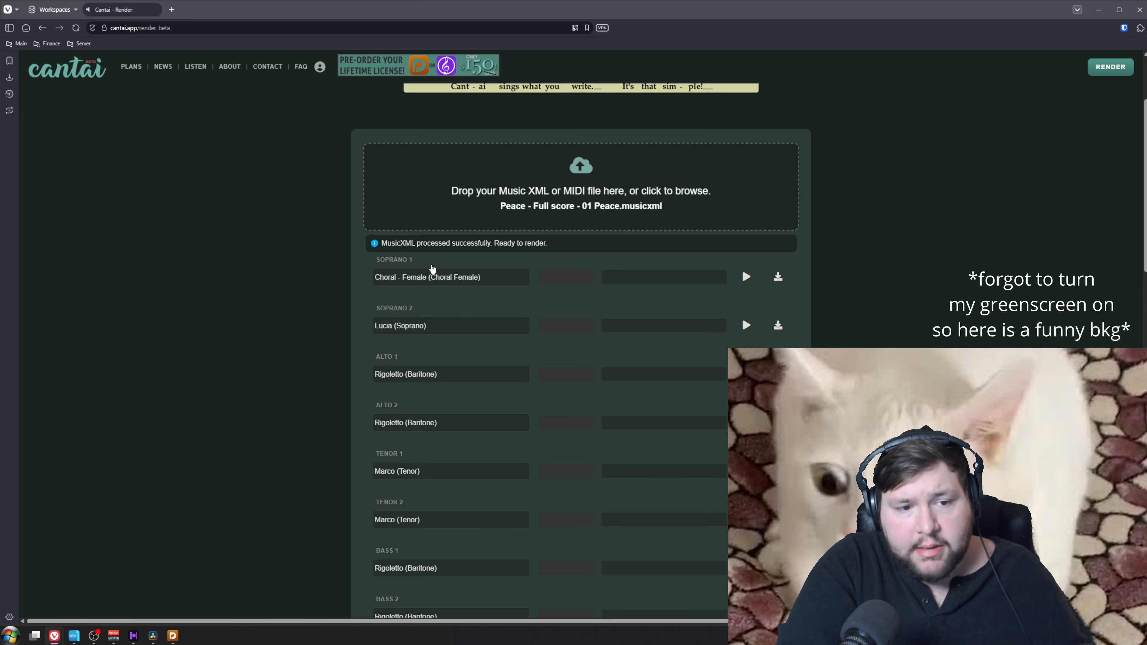
{"action": "left_click", "coordinate": [429, 325]}
{"action": "left_click", "coordinate": [429, 309]}
{"action": "scroll", "coordinate": [436, 342], "scroll_direction": "down", "scroll_amount": 2}
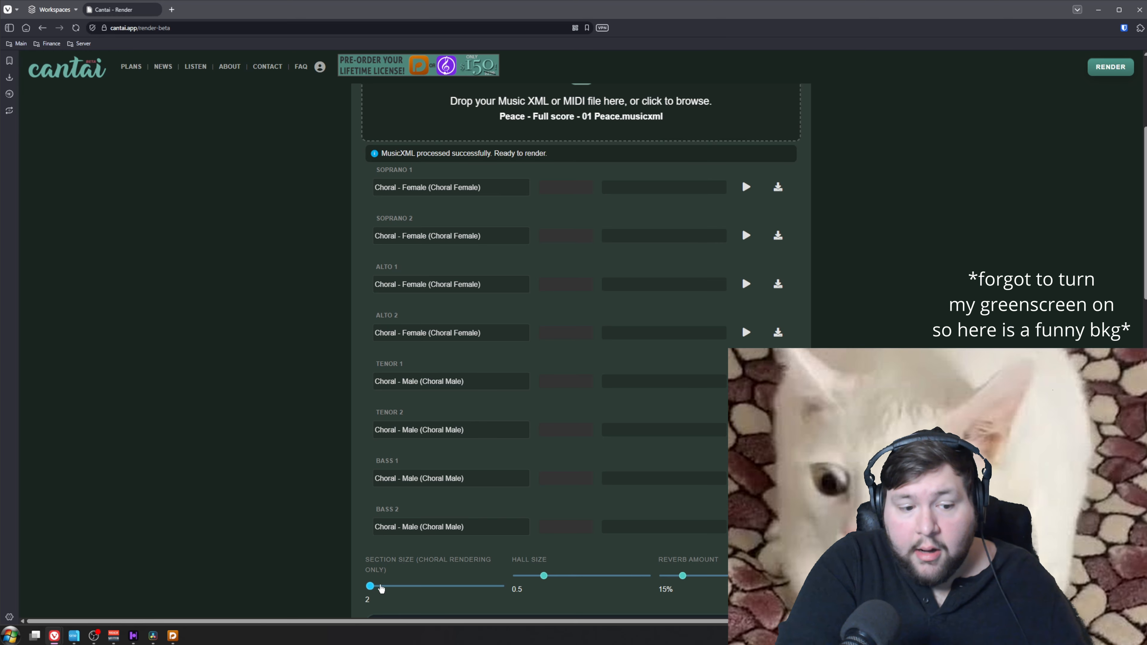
Set the choral section size to 4 and start rendering all eight parts
{"action": "left_click_drag", "start_coordinate": [370, 586], "coordinate": [420, 591]}
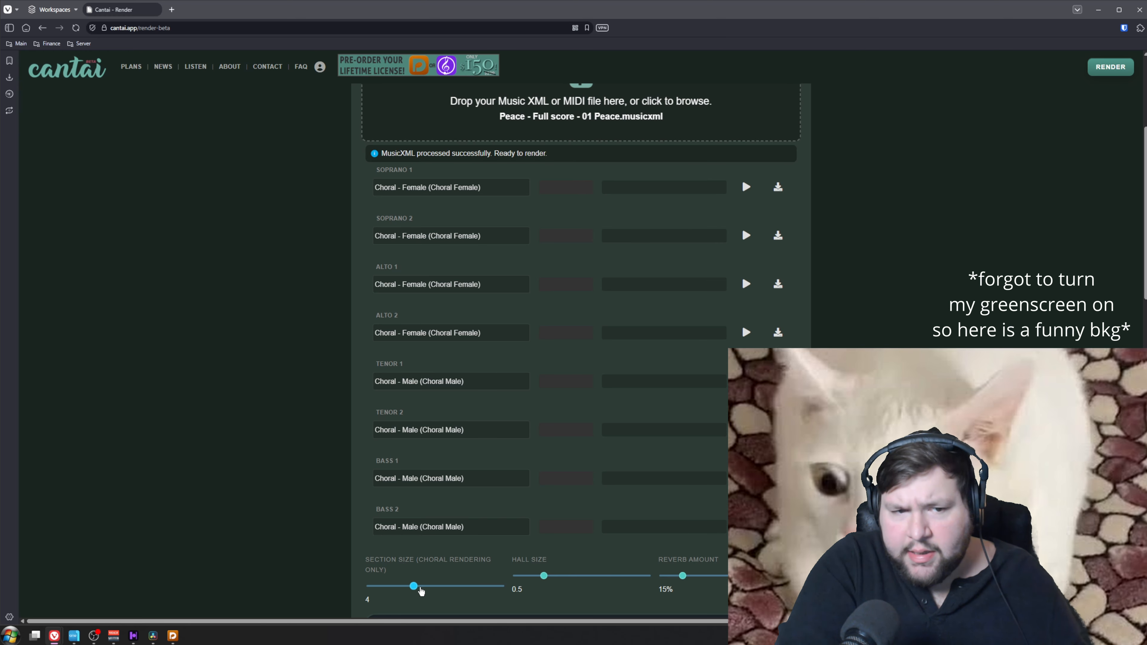
{"action": "scroll", "coordinate": [362, 233], "scroll_direction": "down", "scroll_amount": 1}
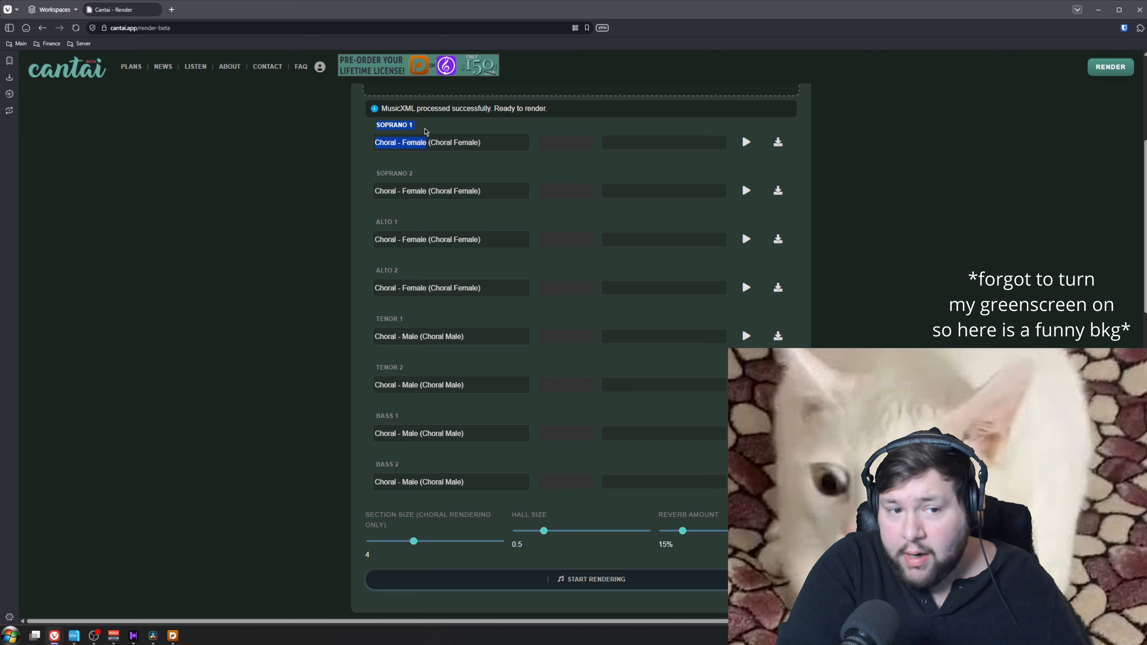
{"action": "left_click_drag", "start_coordinate": [368, 176], "coordinate": [419, 180]}
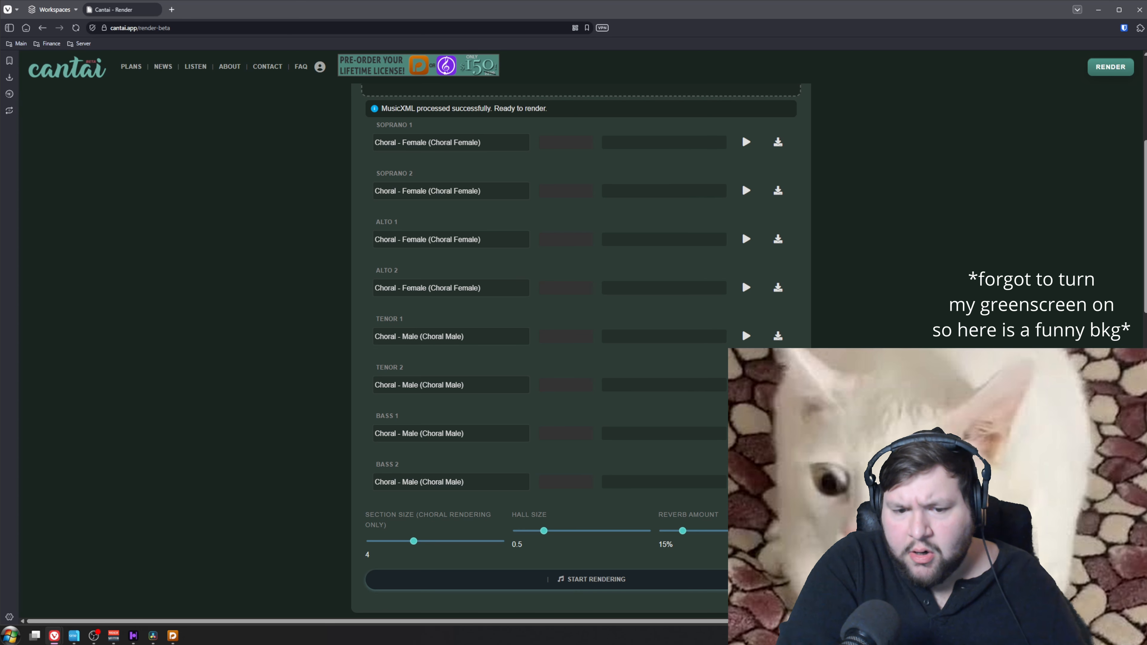
{"action": "left_click", "coordinate": [718, 587]}
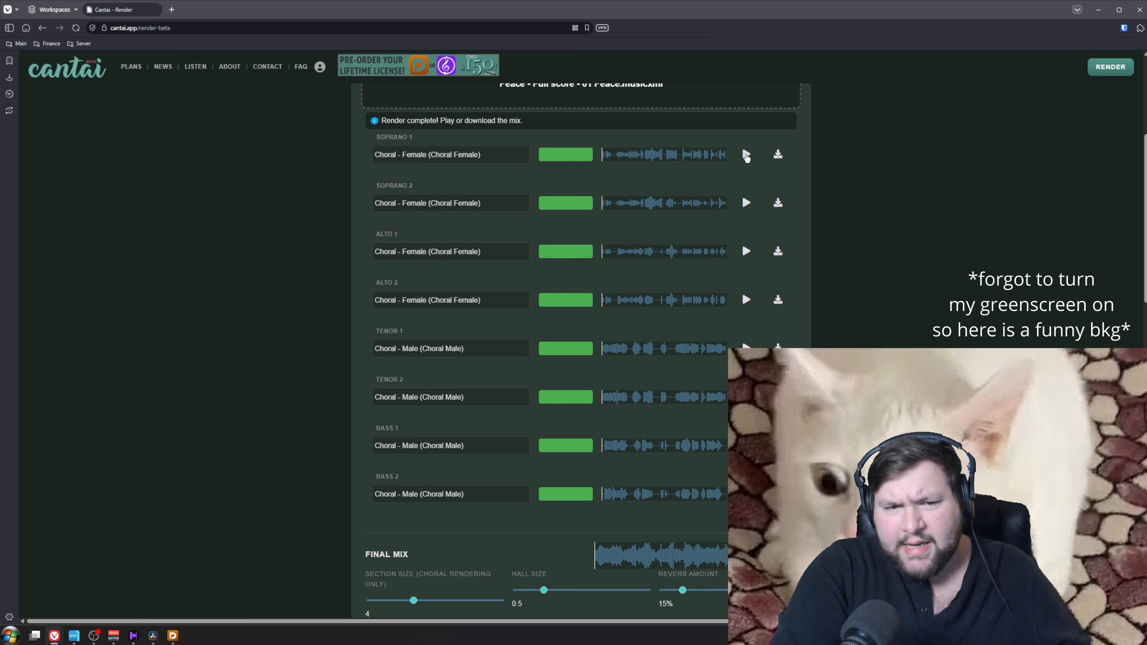
Listen to the rendered Soprano 1 part and a passage from the middle of the final mix
{"action": "left_click", "coordinate": [746, 155]}
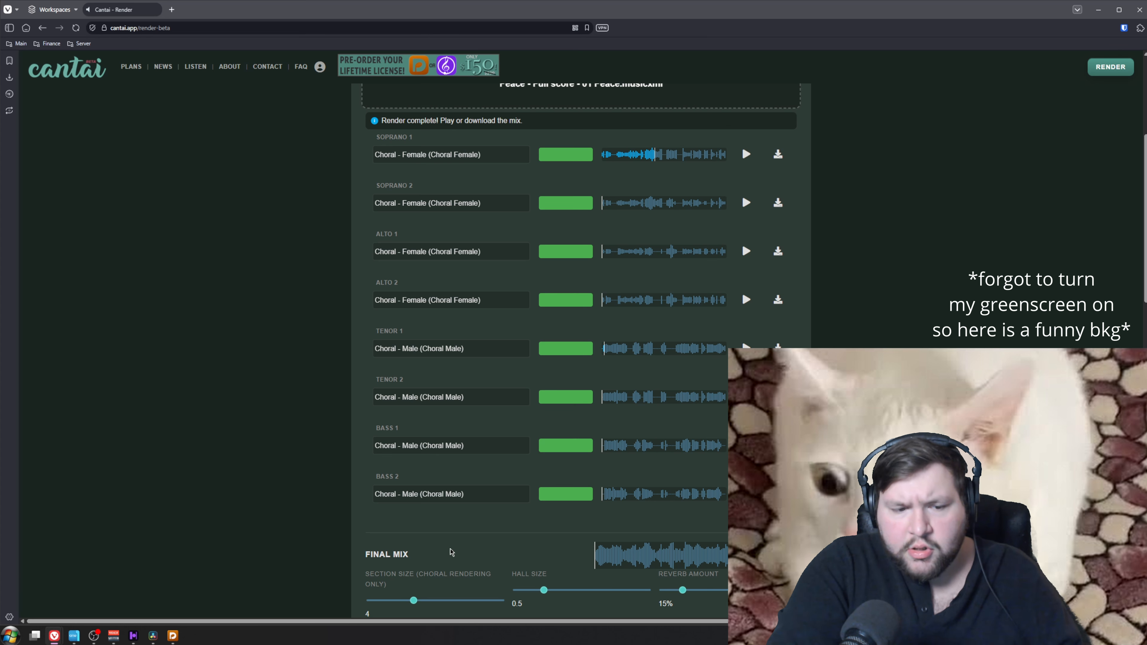
{"action": "scroll", "coordinate": [455, 553], "scroll_direction": "down", "scroll_amount": 2}
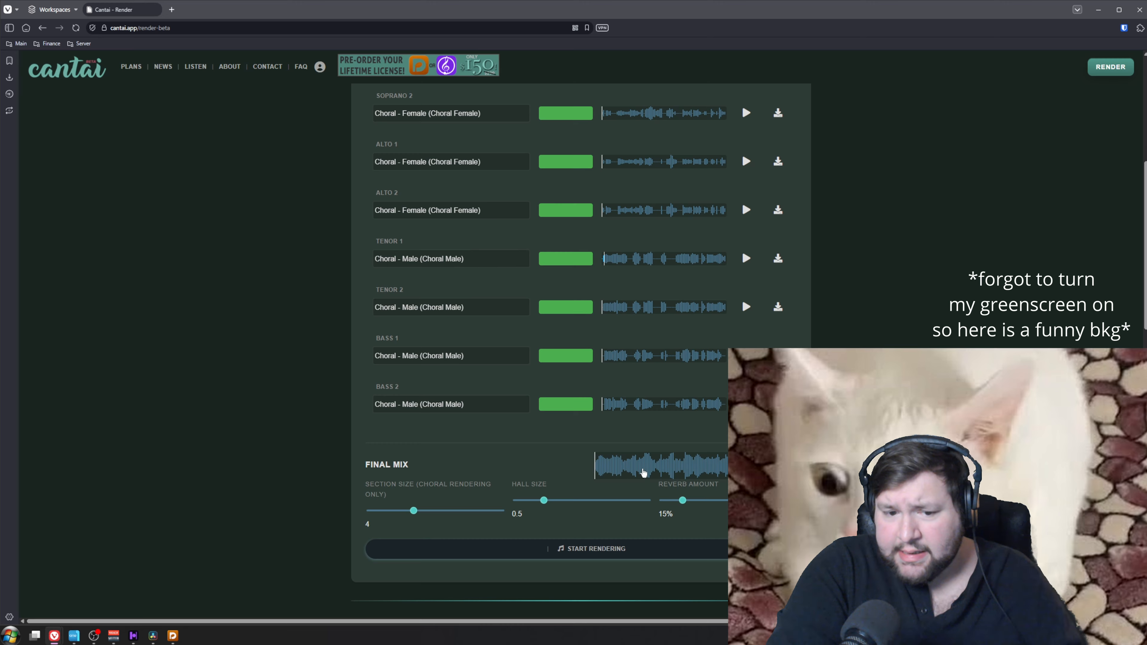
{"action": "left_click", "coordinate": [648, 472]}
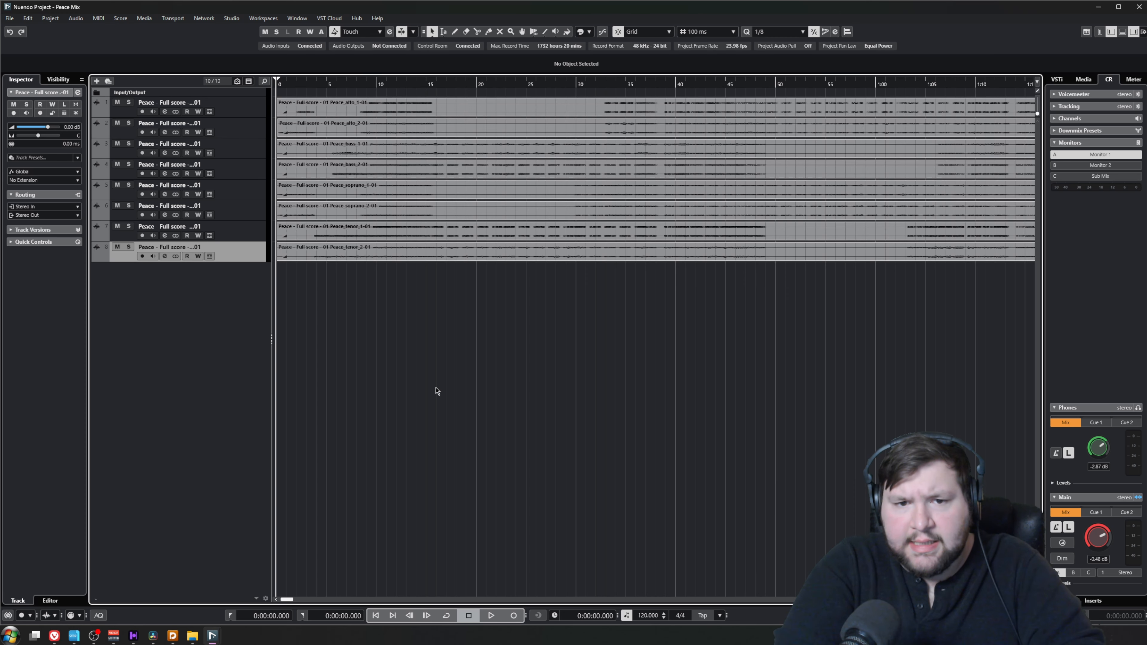
Switch to Nuendo and rename the eight imported tracks Alto 1, Alto 2, Bass 1, Bass 2, Sop 1, Sop 2, Tenor 1 and Tenor 2
{"action": "double_click", "coordinate": [181, 103]}
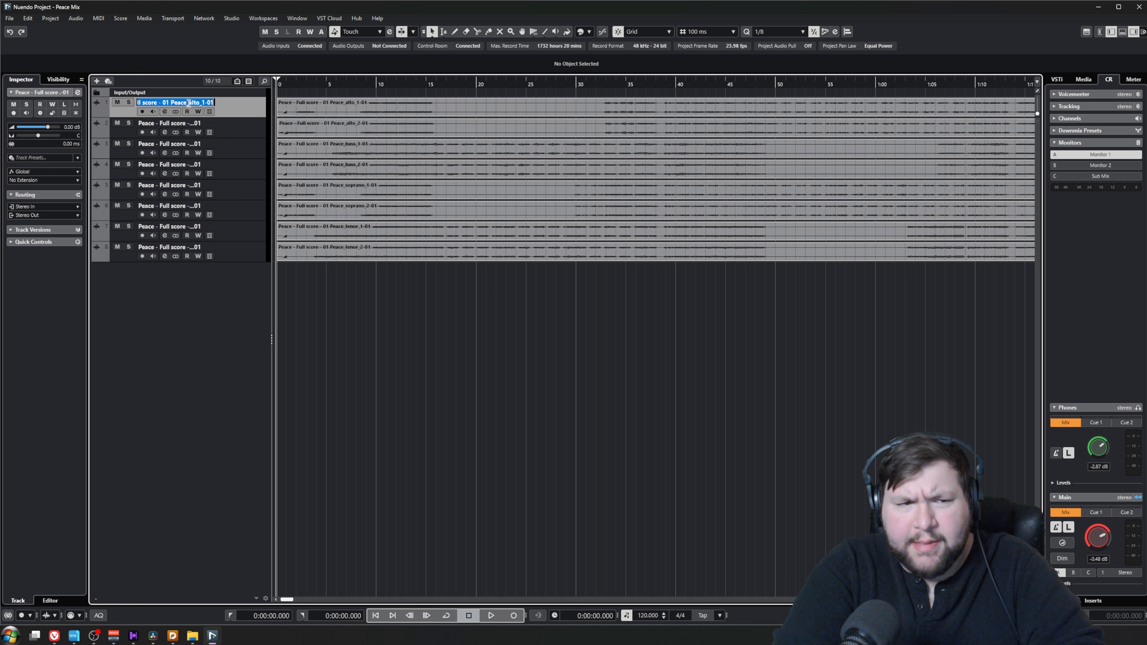
{"action": "type", "text": "Alto 1"}
{"action": "key", "text": "Tab"}
{"action": "type", "text": "Alto 2\tBass 1\tBass 2\tSop 1\tSop 2\tTenor 1\tTe"}
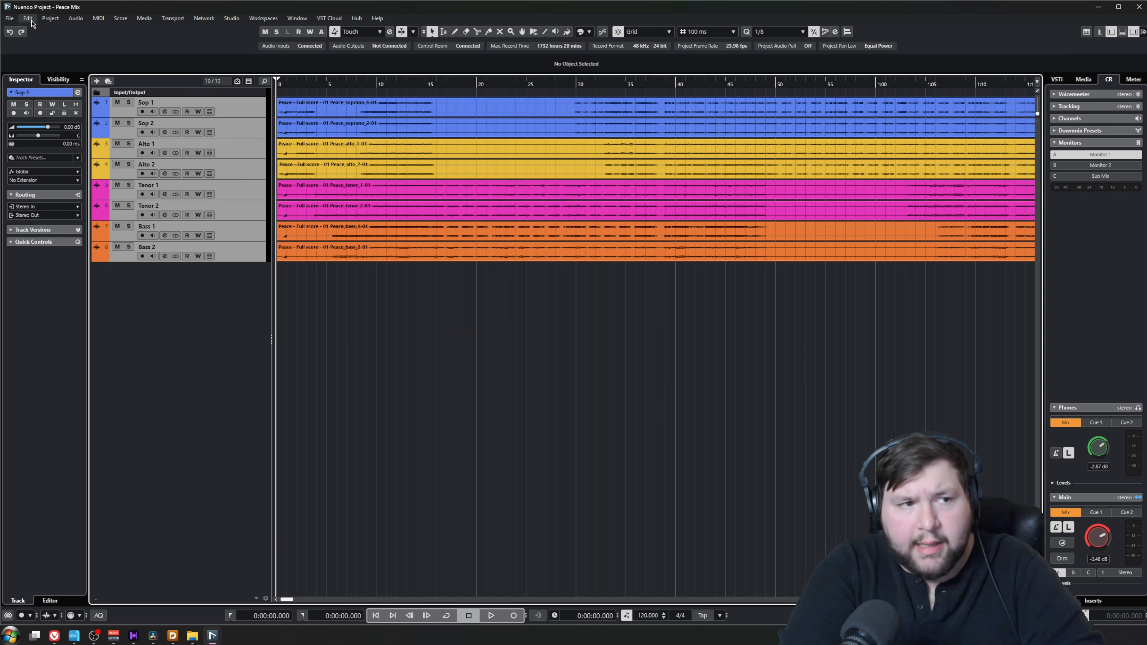
Run a macro on the selected voice tracks to place them in a Choir folder routed to a Choir group
{"action": "left_click", "coordinate": [27, 18]}
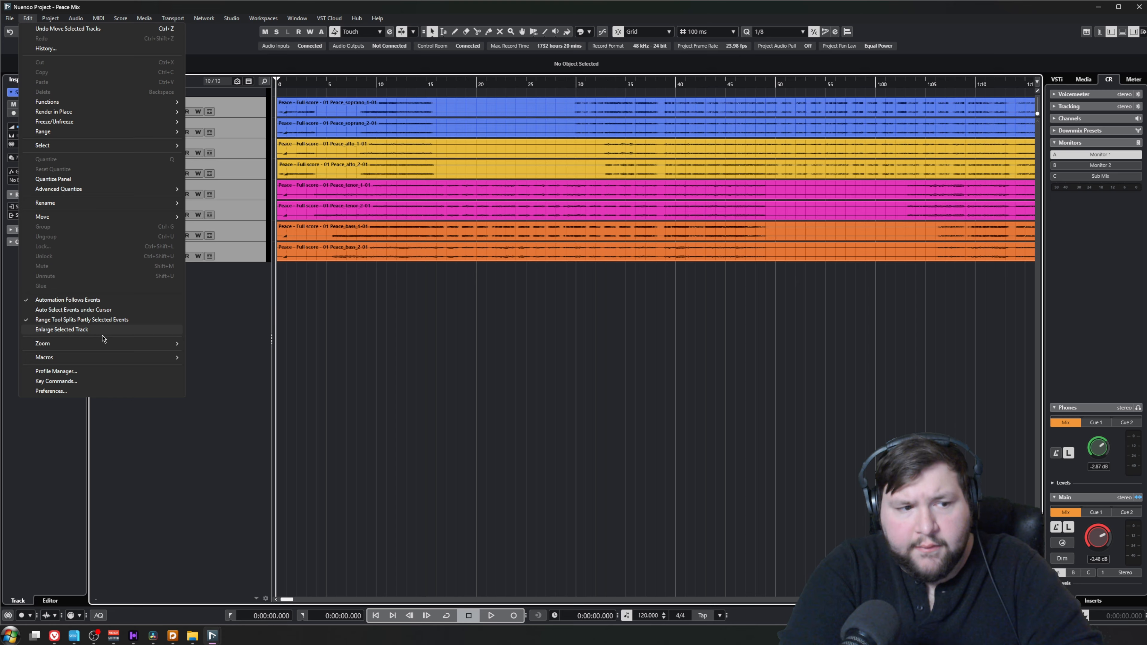
{"action": "mouse_move", "coordinate": [149, 357]}
{"action": "left_click", "coordinate": [287, 387]}
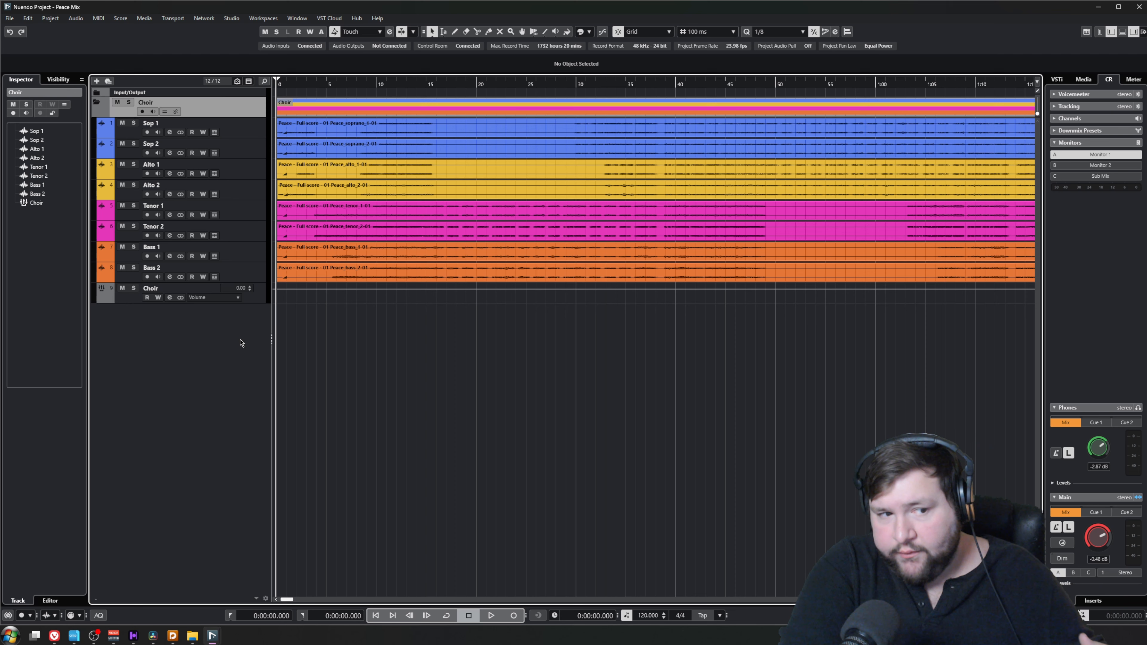
Go through the voice tracks one by one from Sop 2 down to Bass 1 to inspect their routing and pan
{"action": "left_click", "coordinate": [255, 150]}
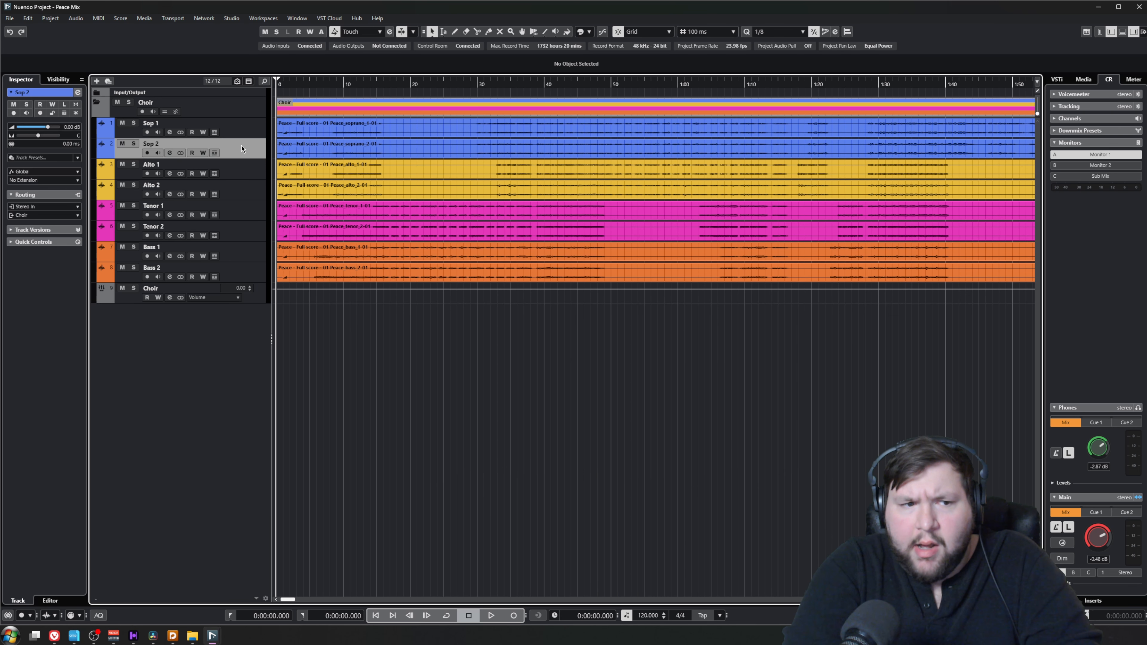
{"action": "left_click", "coordinate": [254, 172]}
{"action": "left_click", "coordinate": [254, 190]}
{"action": "left_click", "coordinate": [247, 211]}
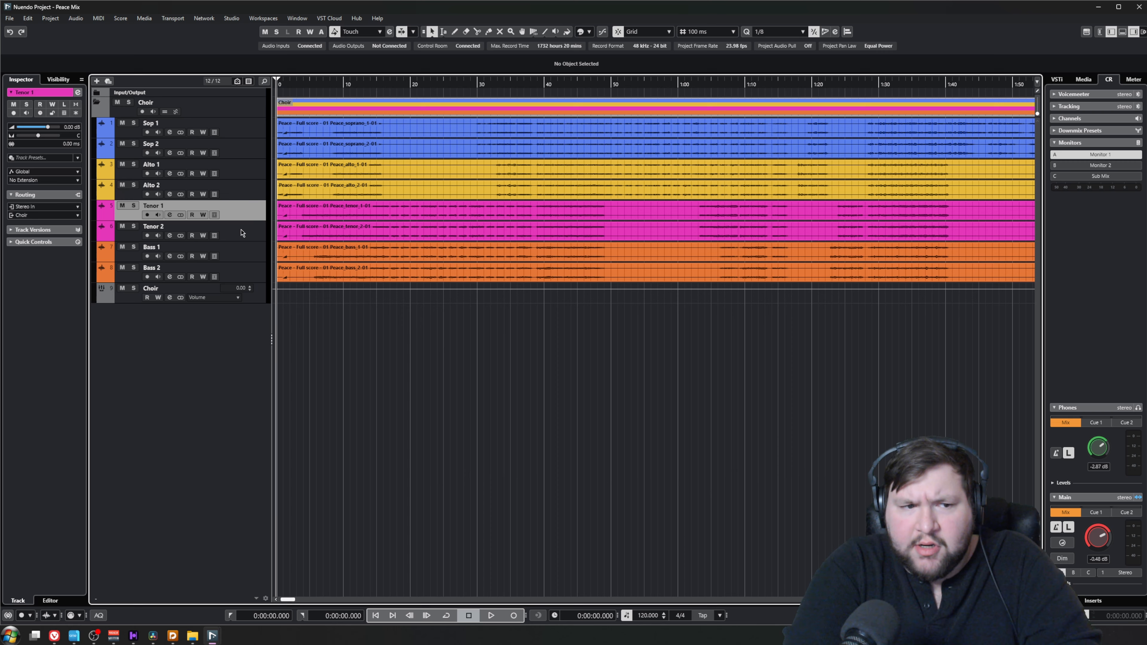
{"action": "left_click", "coordinate": [239, 254]}
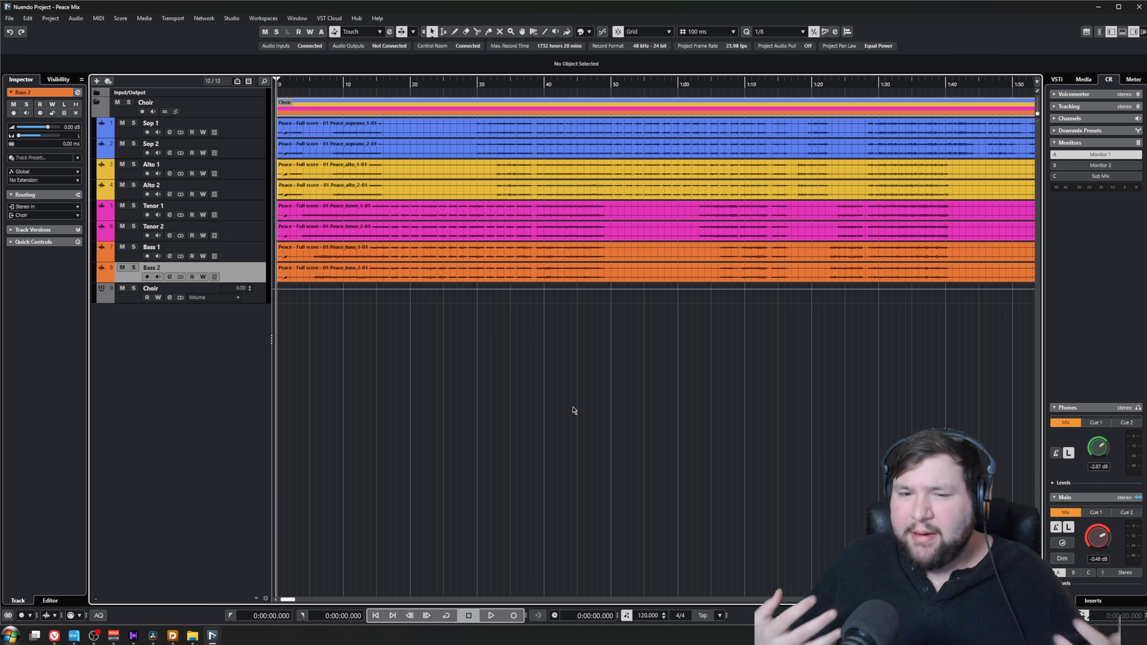
Play the choir mix from the beginning of the project
{"action": "key", "text": "h"}
{"action": "key", "text": "h"}
{"action": "key", "text": "h"}
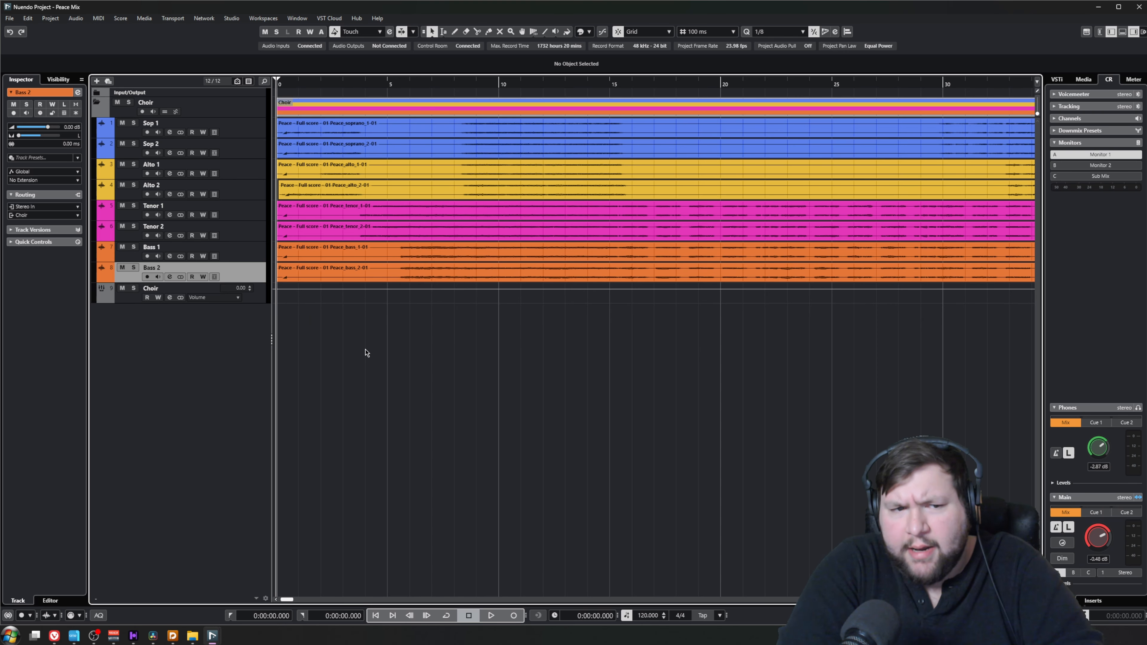
{"action": "key", "text": "space"}
{"action": "key", "text": "g"}
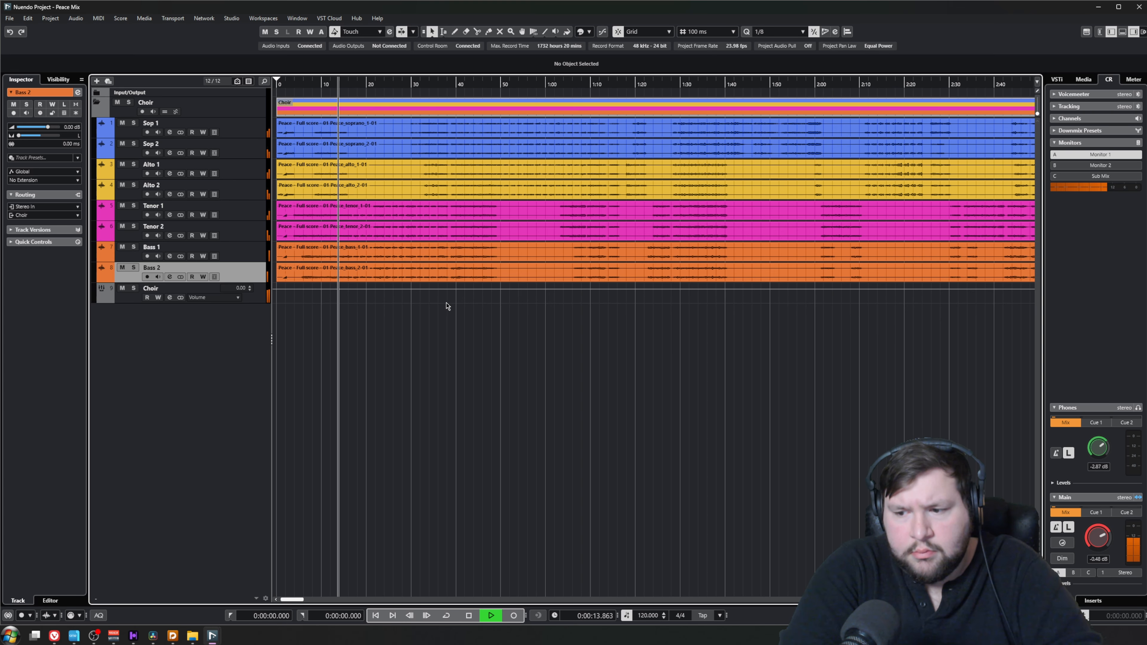
{"action": "scroll", "coordinate": [326, 320], "scroll_direction": "up", "scroll_amount": 3}
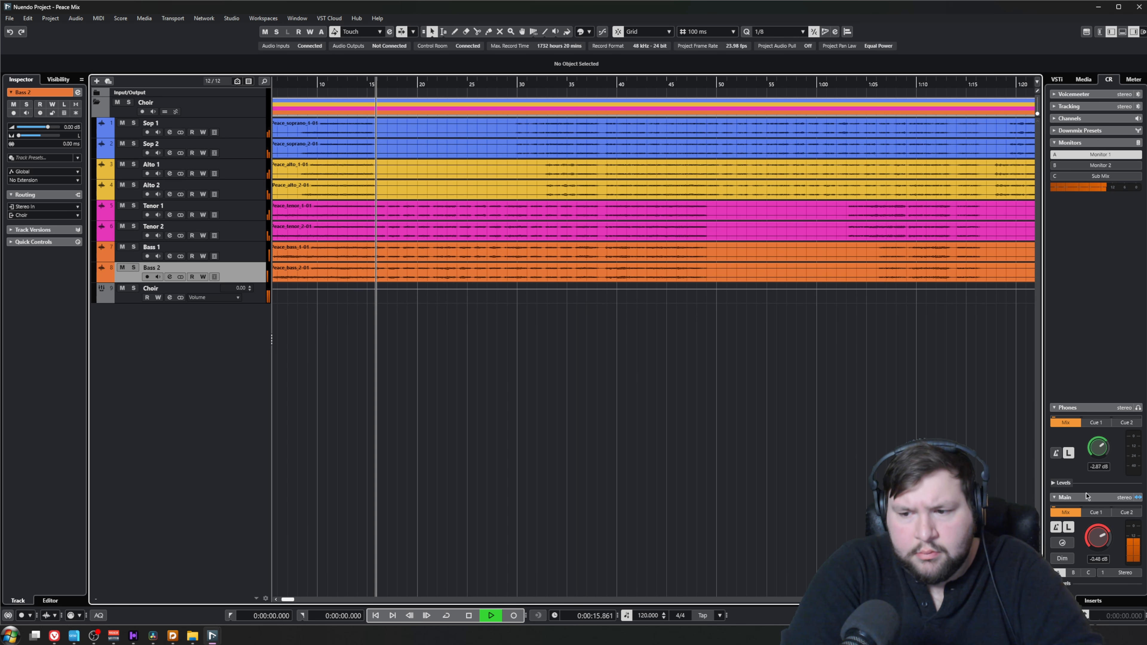
{"action": "scroll", "coordinate": [347, 308], "scroll_direction": "up", "scroll_amount": 3}
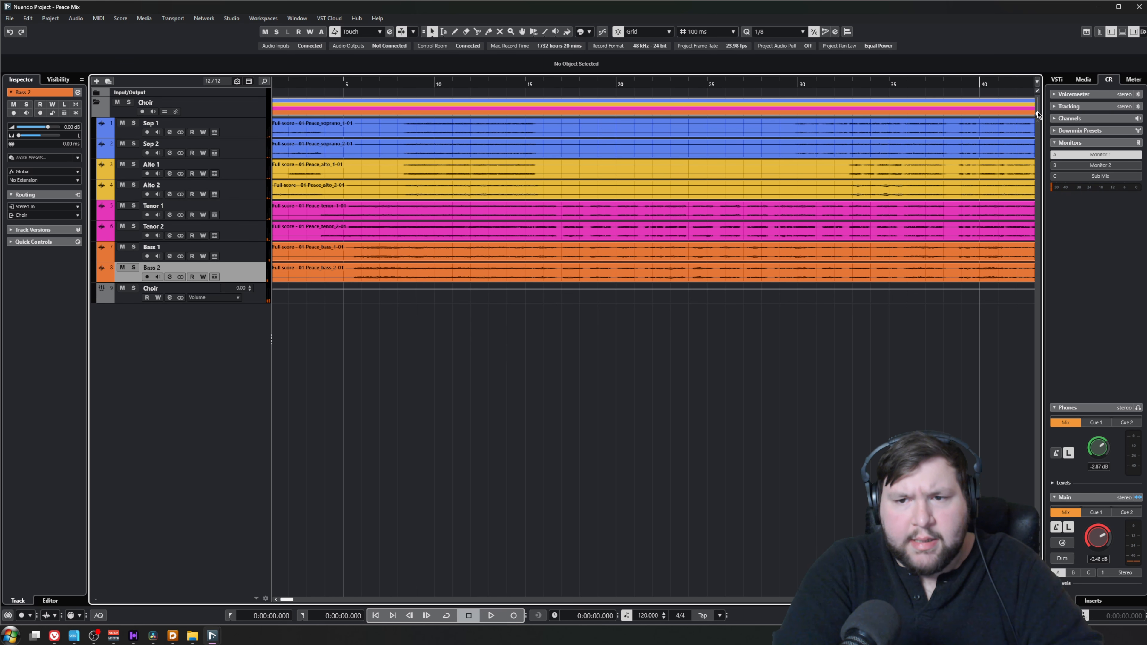
Enlarge the waveforms vertically on all voice tracks and play the mix from 17 seconds
{"action": "left_click_drag", "start_coordinate": [1038, 114], "coordinate": [1037, 109]}
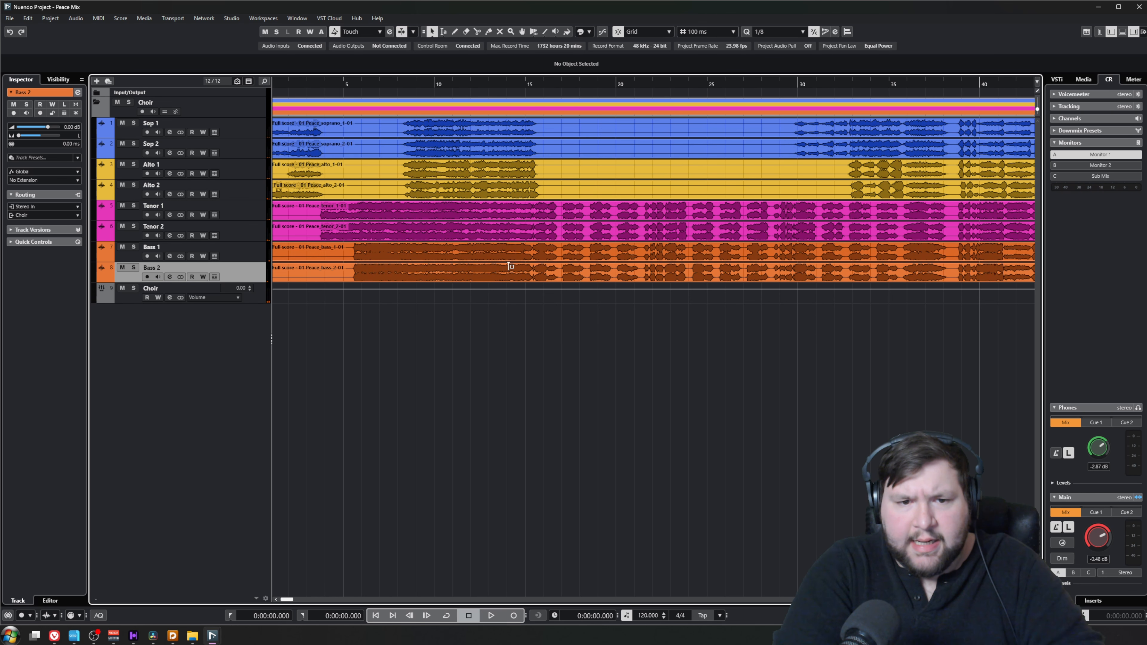
{"action": "scroll", "coordinate": [508, 264], "scroll_direction": "up", "scroll_amount": 3}
{"action": "left_click", "coordinate": [642, 84]}
{"action": "key", "text": "space"}
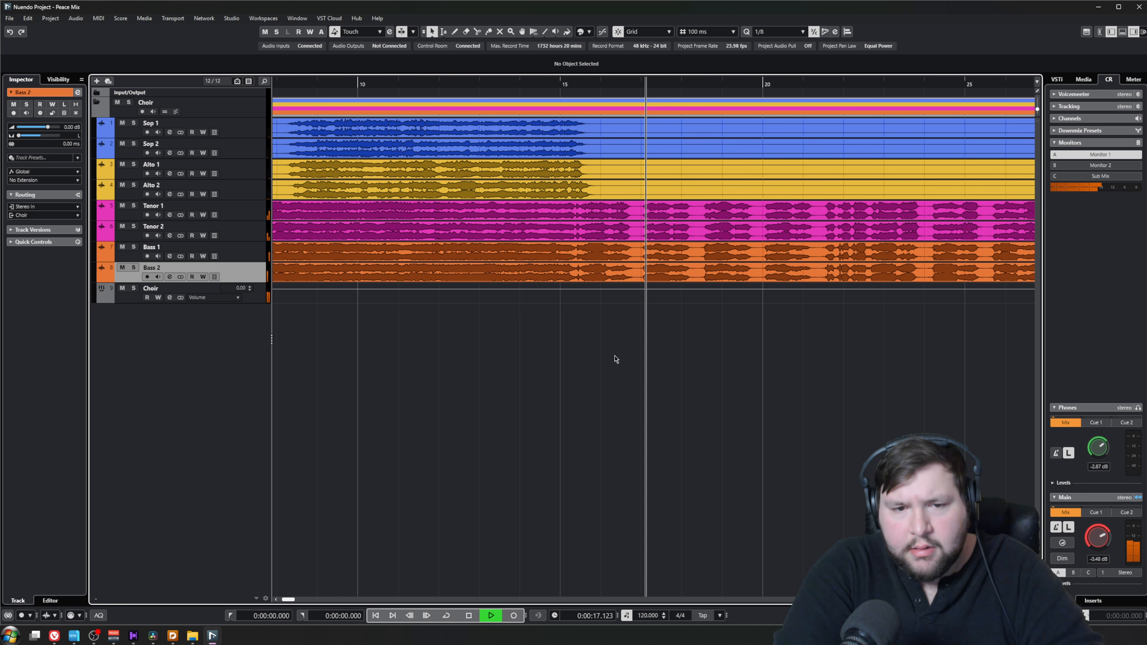
{"action": "key", "text": "space"}
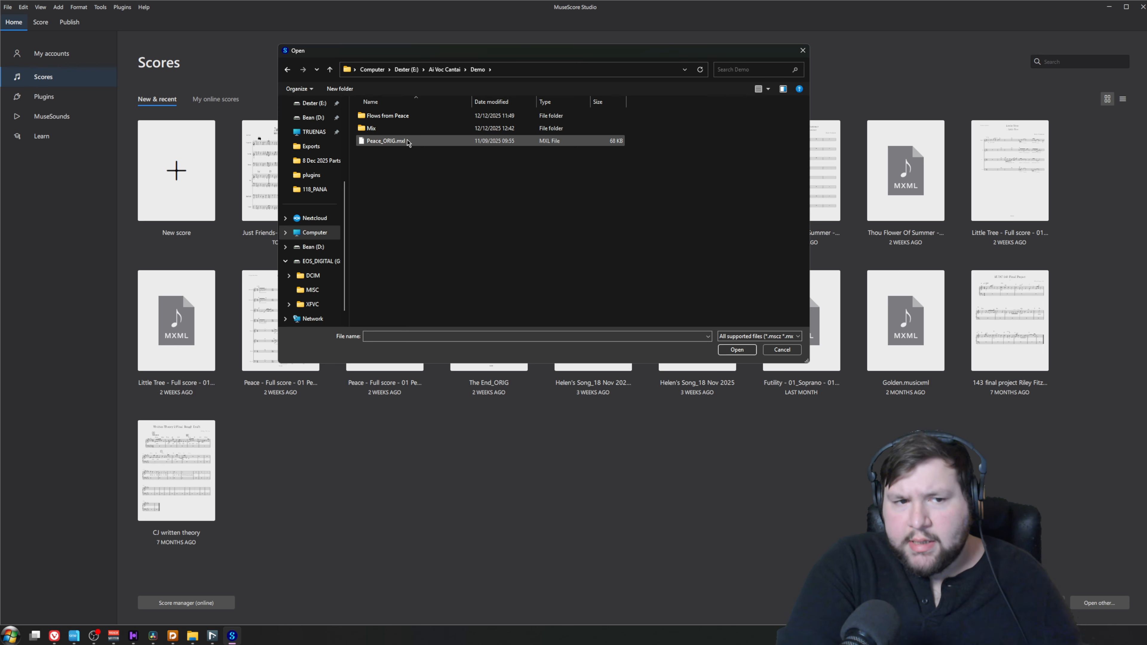
In MuseScore, export the main score as uncompressed MusicXML (*.musicxml), and open the file upload on Cantai's render page
{"action": "left_click", "coordinate": [409, 141]}
{"action": "left_click", "coordinate": [737, 349]}
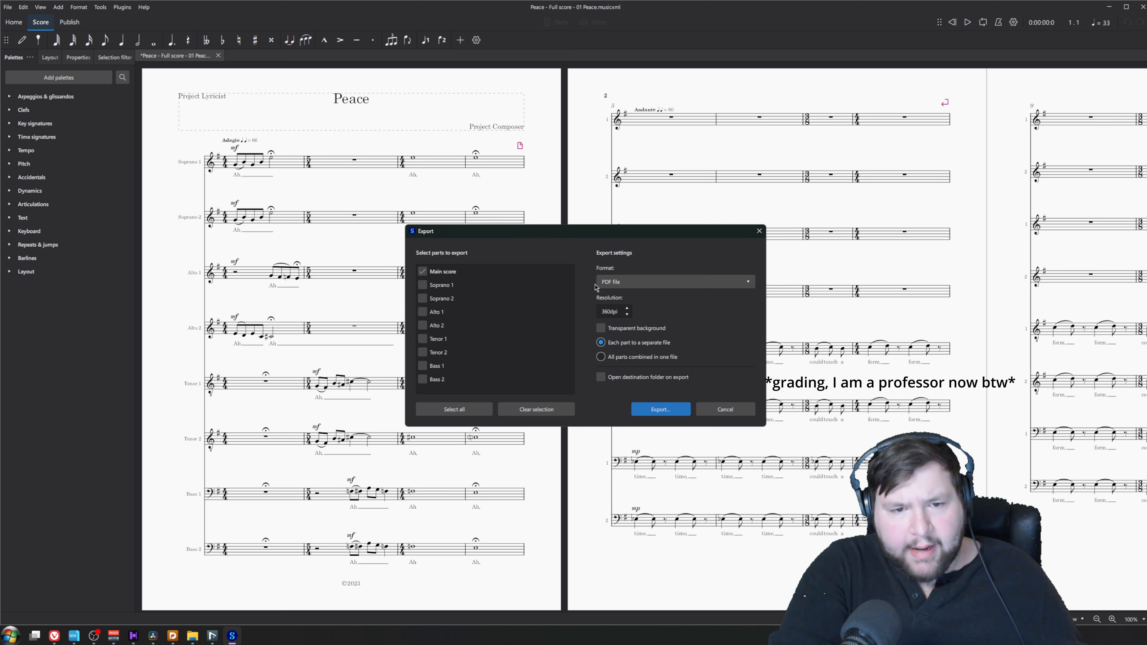
{"action": "left_click", "coordinate": [641, 282]}
{"action": "left_click", "coordinate": [637, 393]}
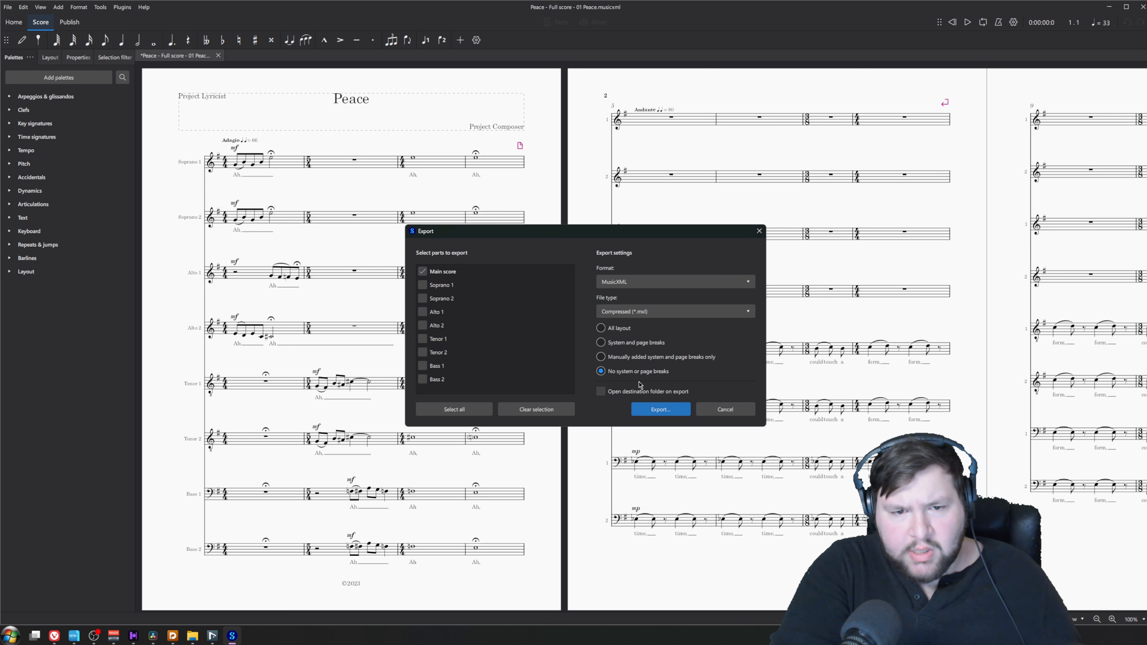
{"action": "left_click", "coordinate": [631, 315]}
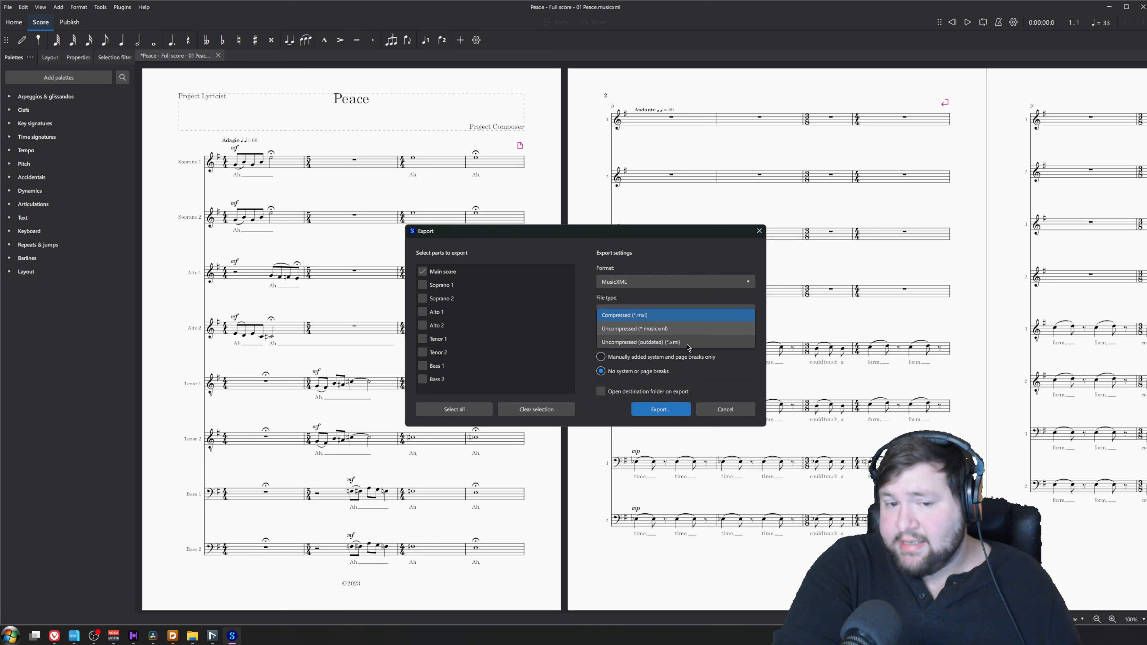
{"action": "left_click", "coordinate": [664, 329]}
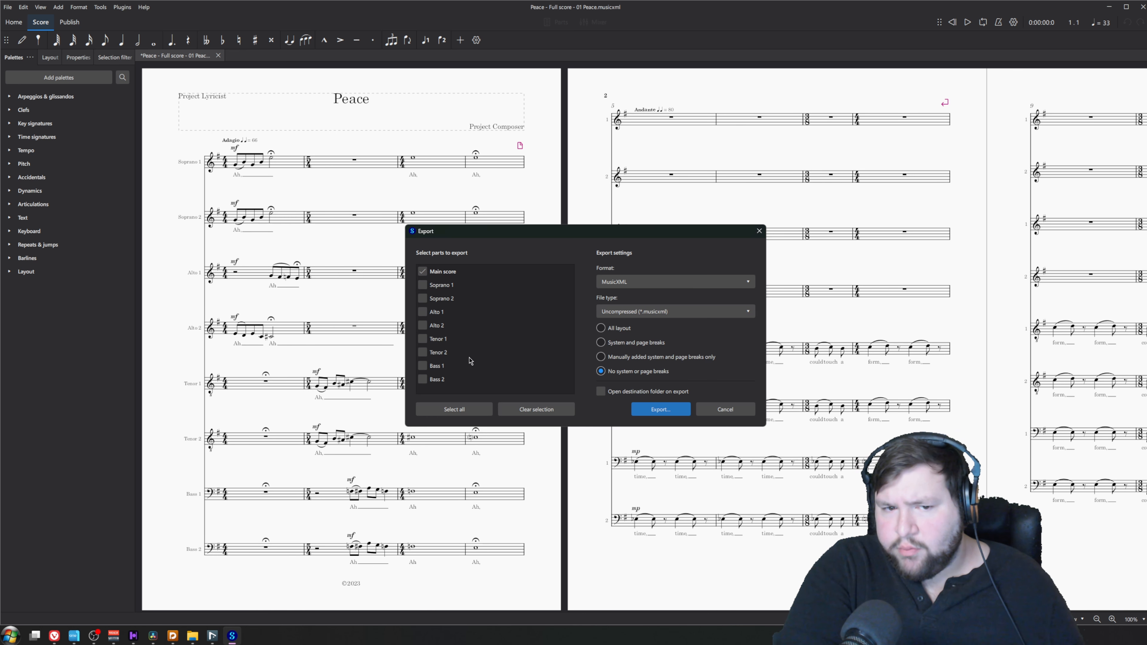
{"action": "left_click", "coordinate": [660, 409]}
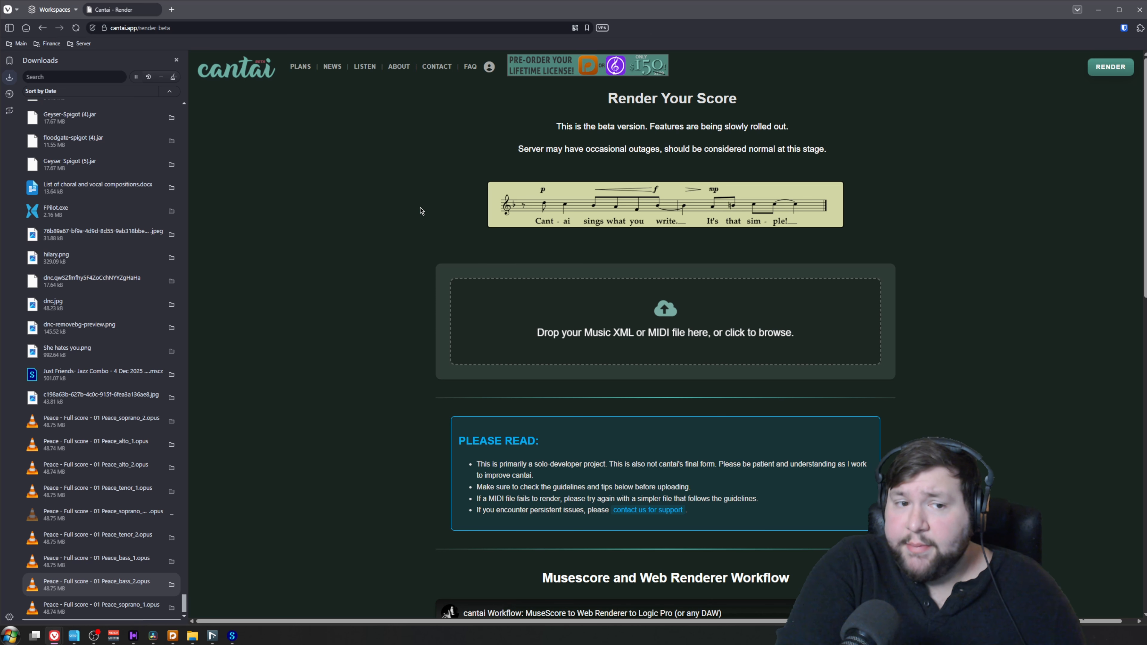
{"action": "left_click", "coordinate": [597, 290]}
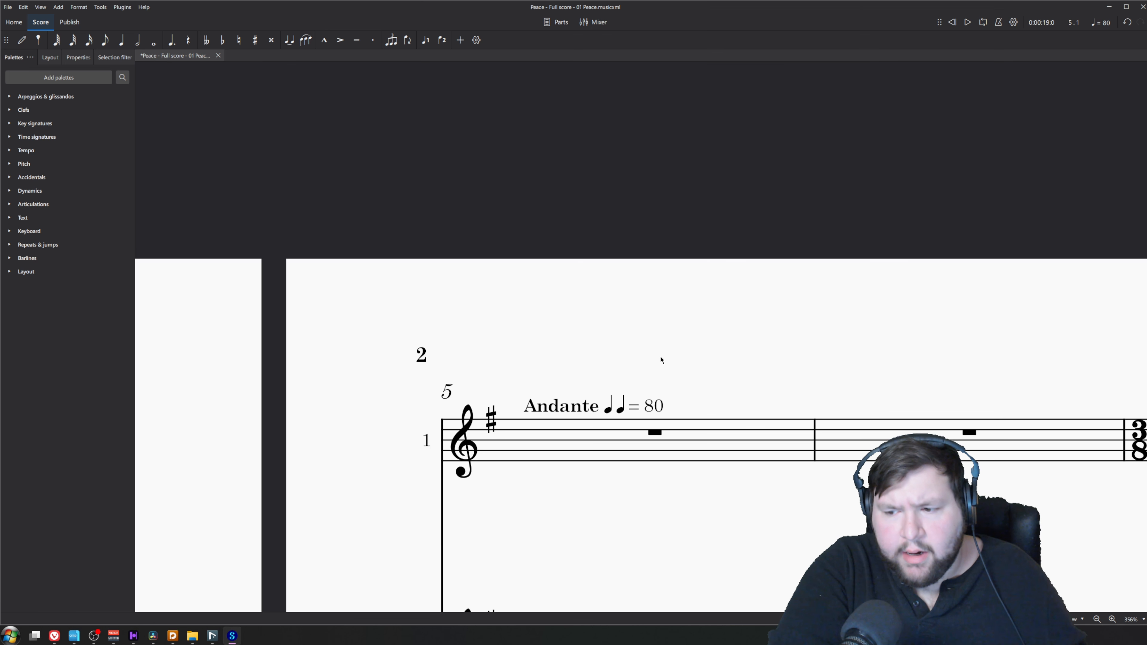
In MuseScore, delete the word Andante and the duplicate quarter note from the tempo mark at measure 5, and open the score export
{"action": "left_click", "coordinate": [561, 410]}
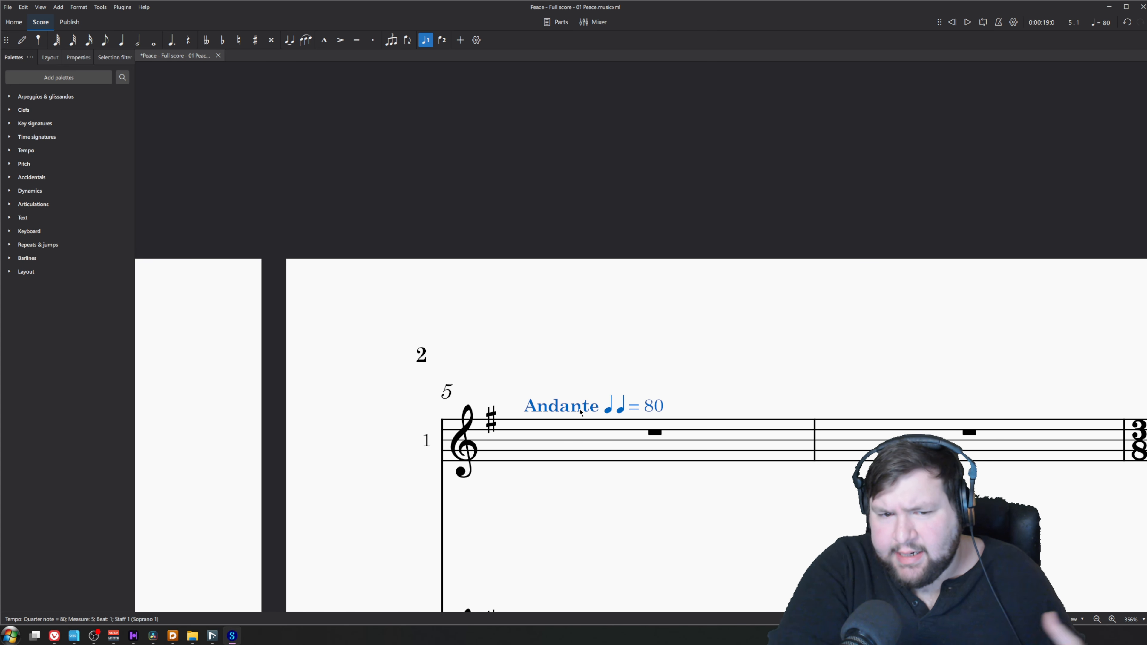
{"action": "key", "text": "Escape"}
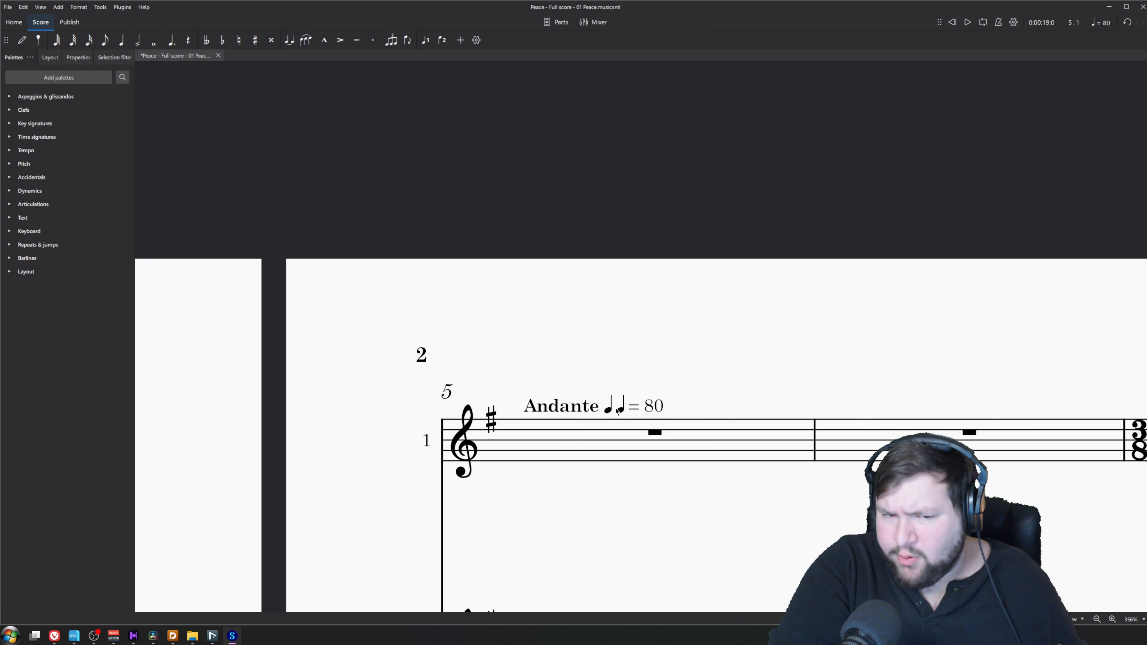
{"action": "double_click", "coordinate": [599, 408]}
{"action": "left_click_drag", "start_coordinate": [613, 409], "coordinate": [587, 411]}
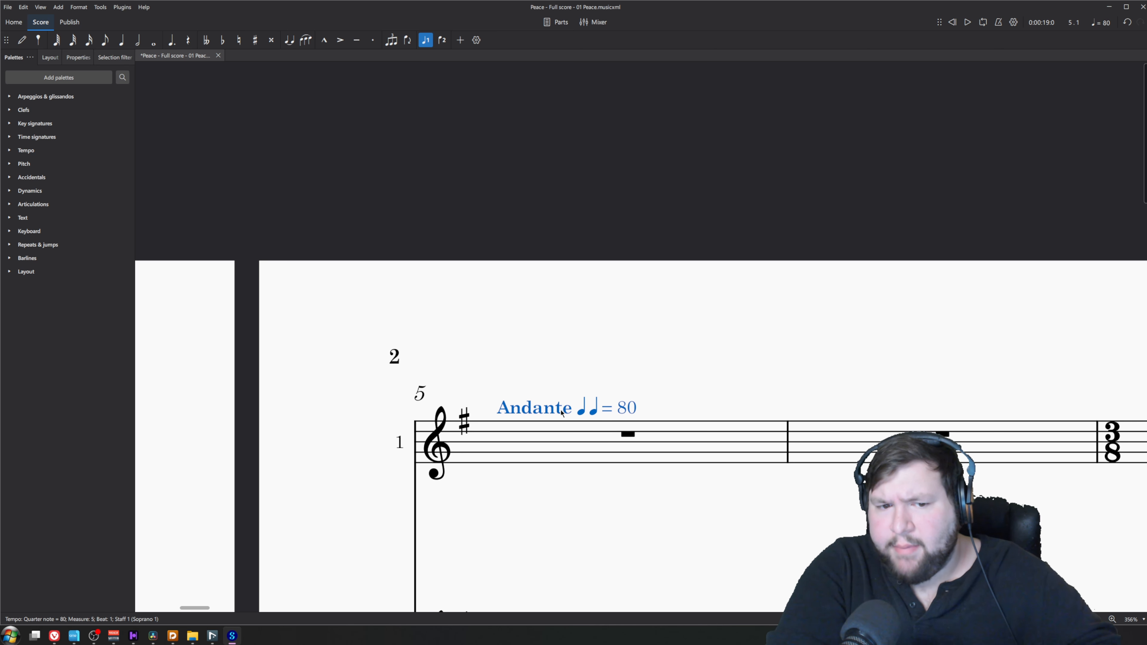
{"action": "double_click", "coordinate": [557, 412]}
{"action": "left_click_drag", "start_coordinate": [498, 411], "coordinate": [589, 410]}
{"action": "key", "text": "BackSpace"}
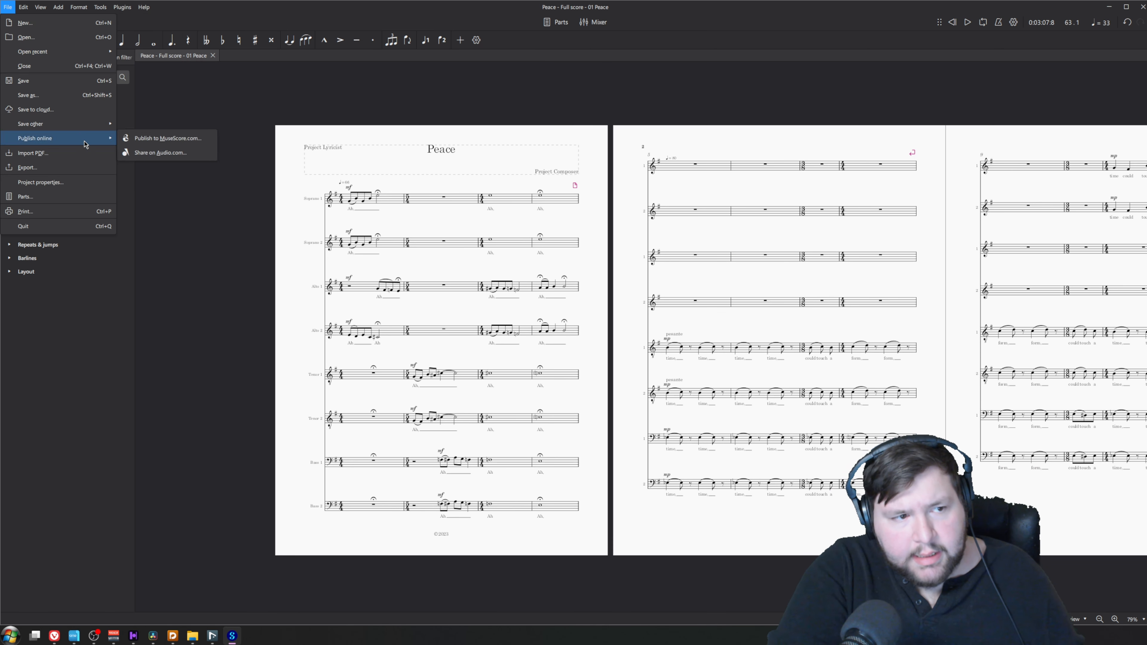
{"action": "left_click", "coordinate": [27, 167]}
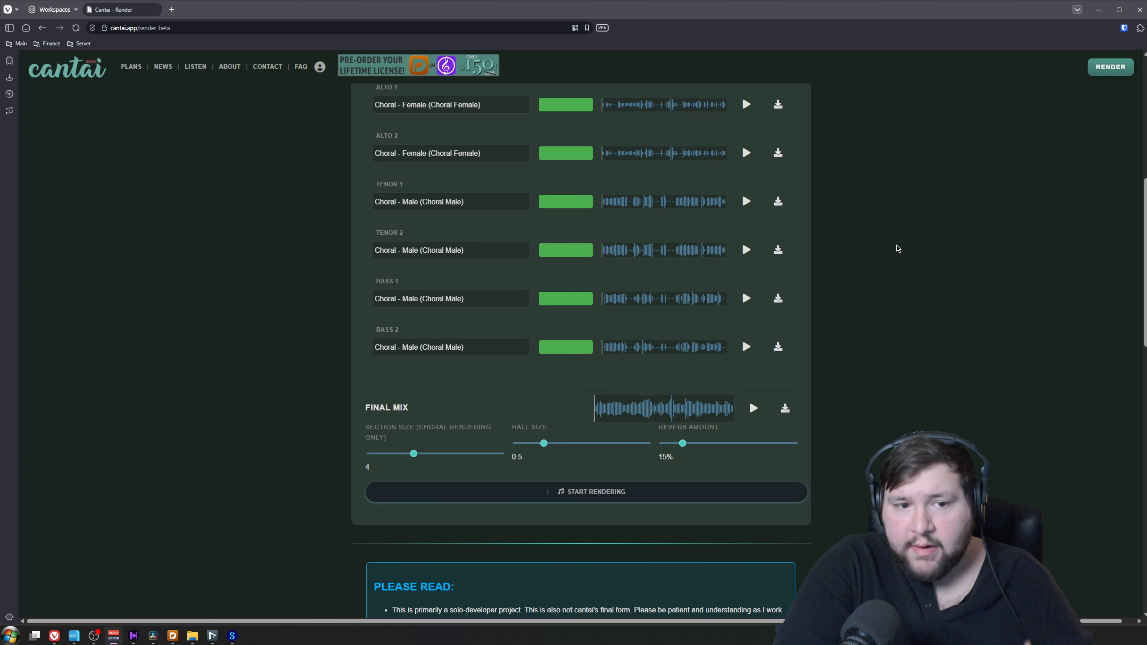
Play the rendered final mix on Cantai's render page and pause it
{"action": "left_click", "coordinate": [601, 415]}
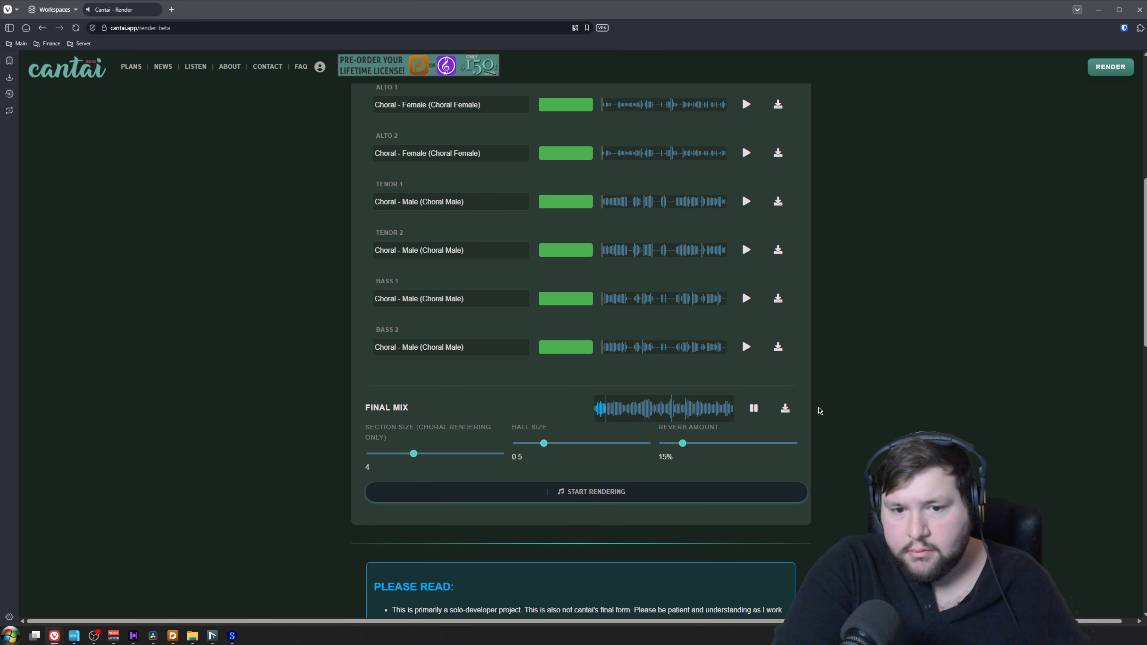
{"action": "left_click", "coordinate": [754, 408]}
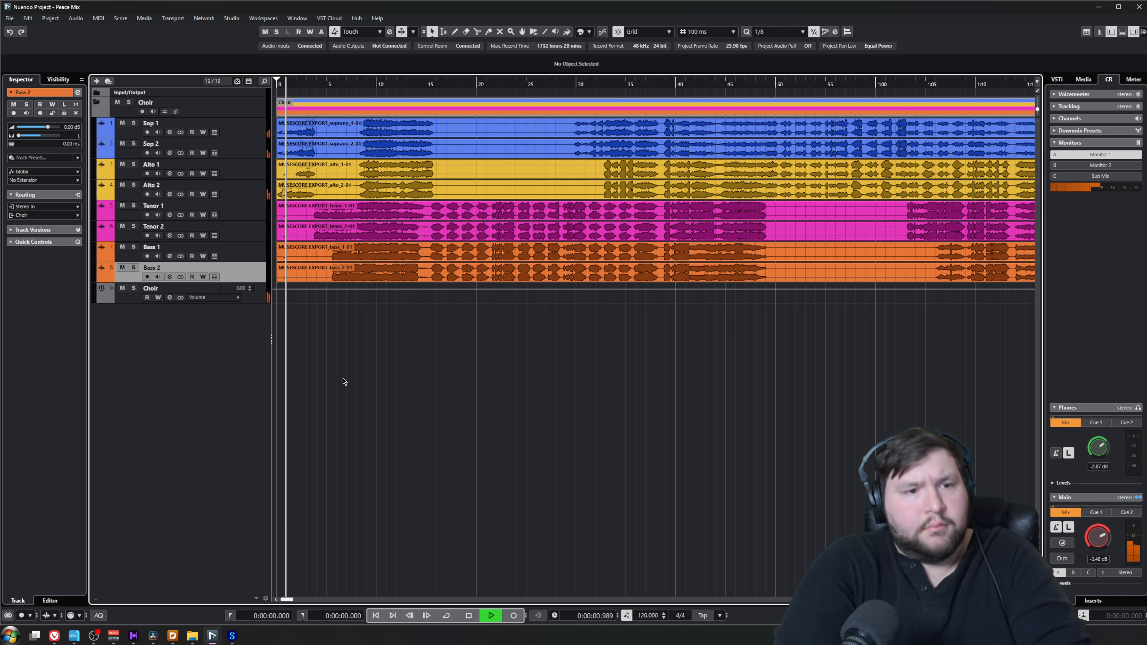
In Nuendo, listen to the choir mix from the beginning to about 17 seconds and stop playback
{"action": "key", "text": "h"}
{"action": "key", "text": "h"}
{"action": "key", "text": "h"}
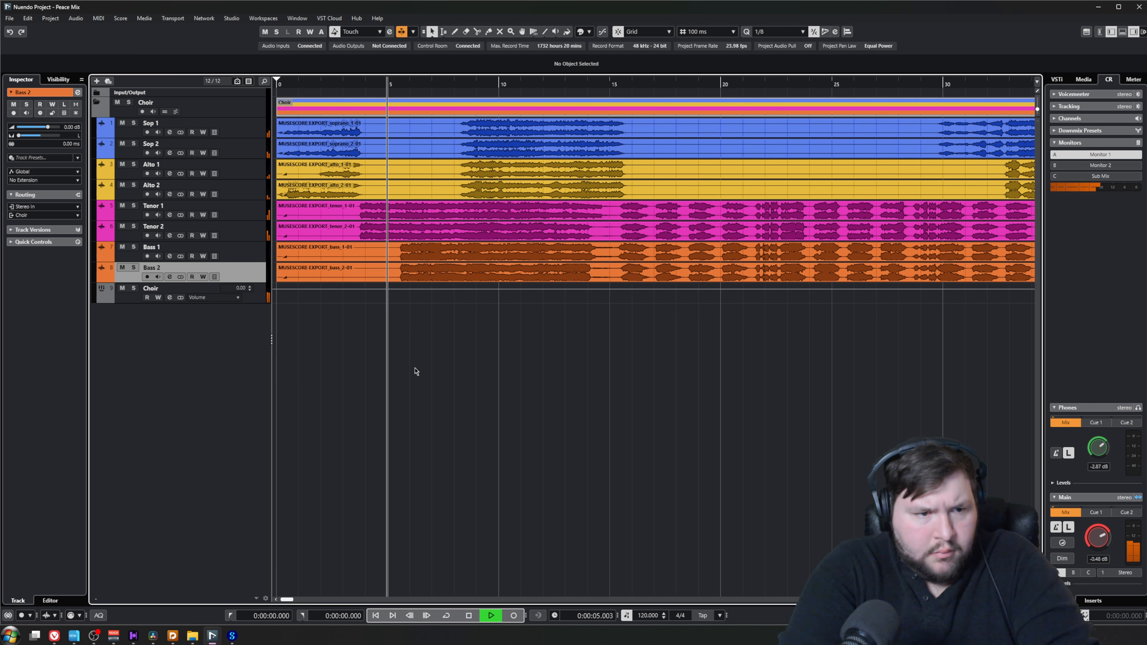
{"action": "key", "text": "g"}
{"action": "key", "text": "g"}
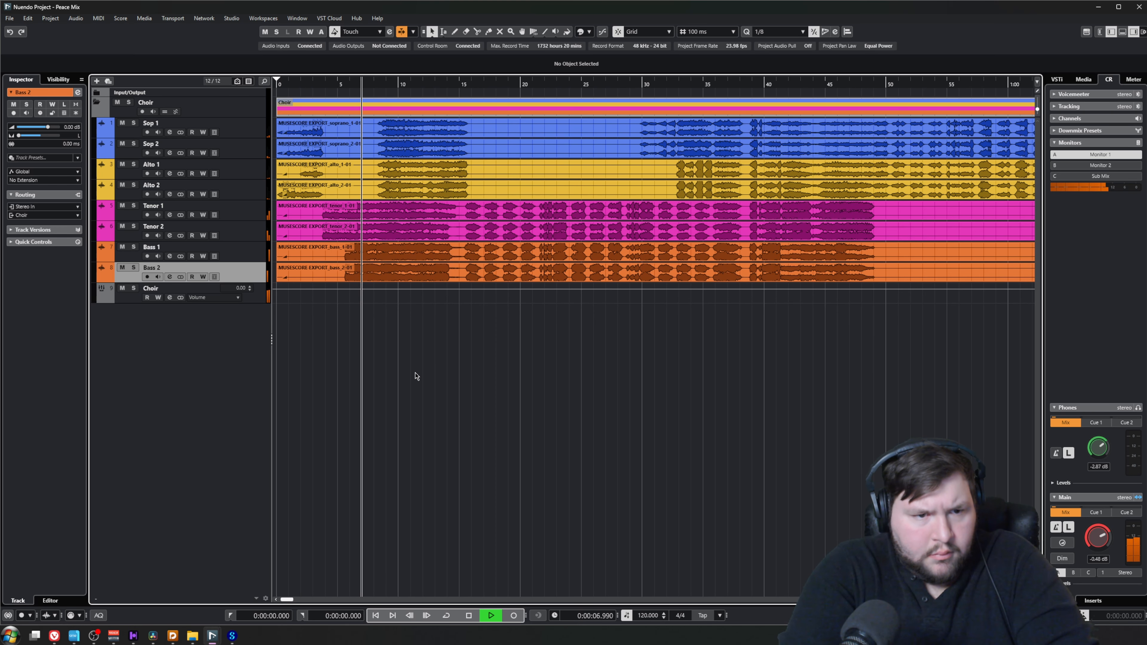
{"action": "key", "text": "g"}
{"action": "key", "text": "g"}
{"action": "key", "text": "g"}
{"action": "key", "text": "g"}
{"action": "key", "text": "g"}
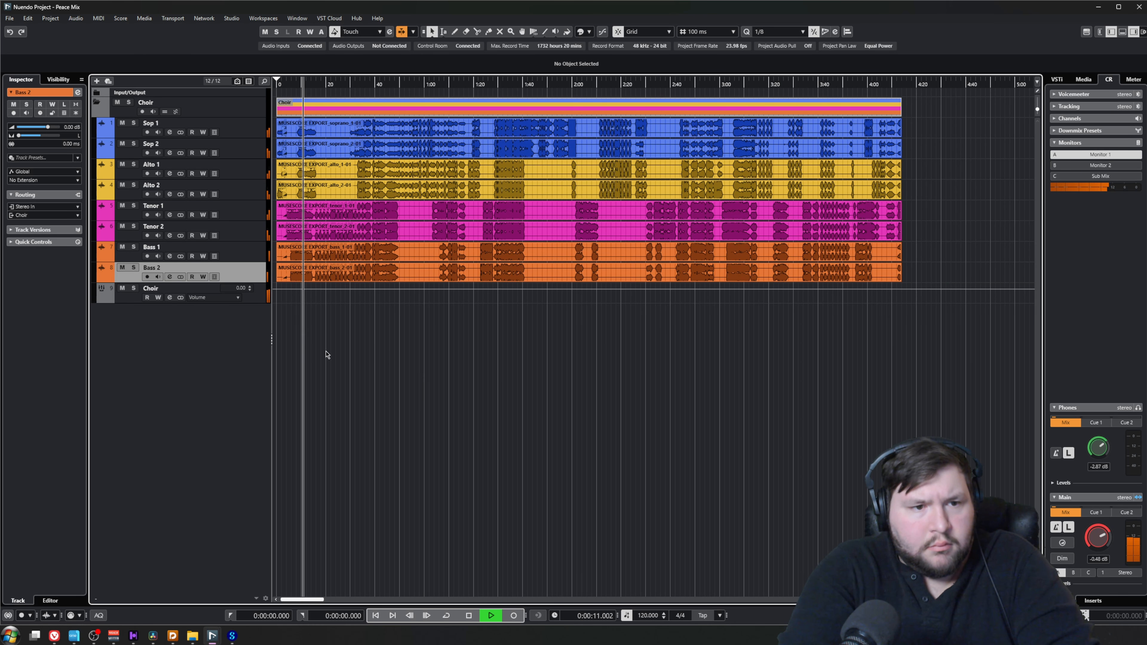
{"action": "key", "text": "h"}
{"action": "key", "text": "h"}
{"action": "key", "text": "h"}
{"action": "key", "text": "h"}
{"action": "key", "text": "h"}
{"action": "key", "text": "h"}
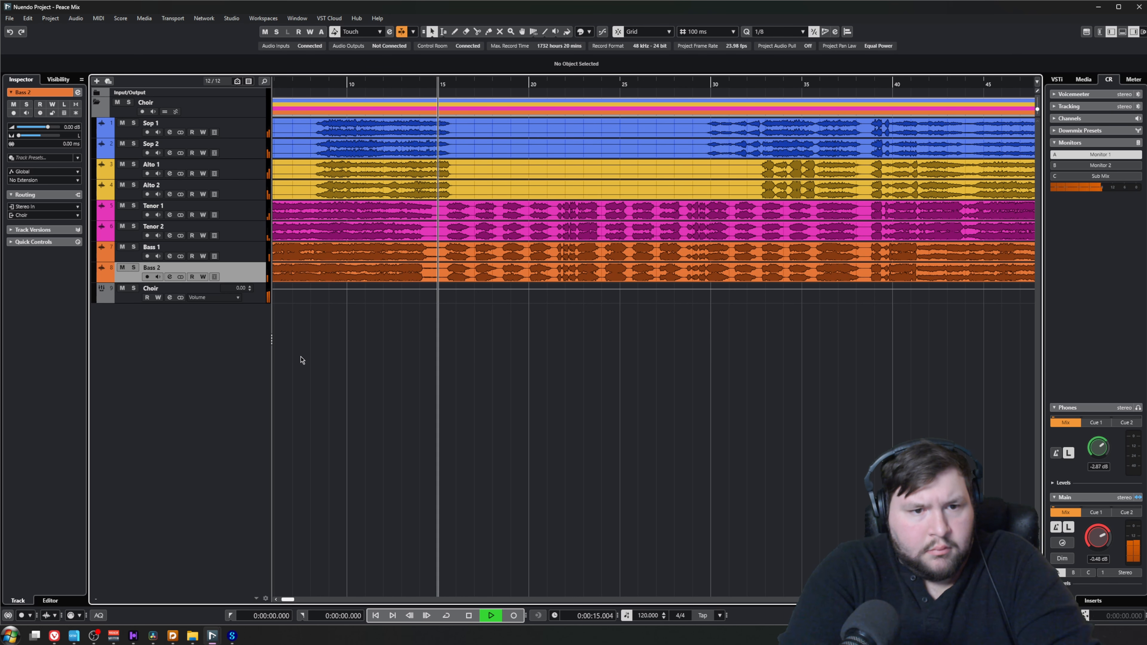
{"action": "key", "text": "h"}
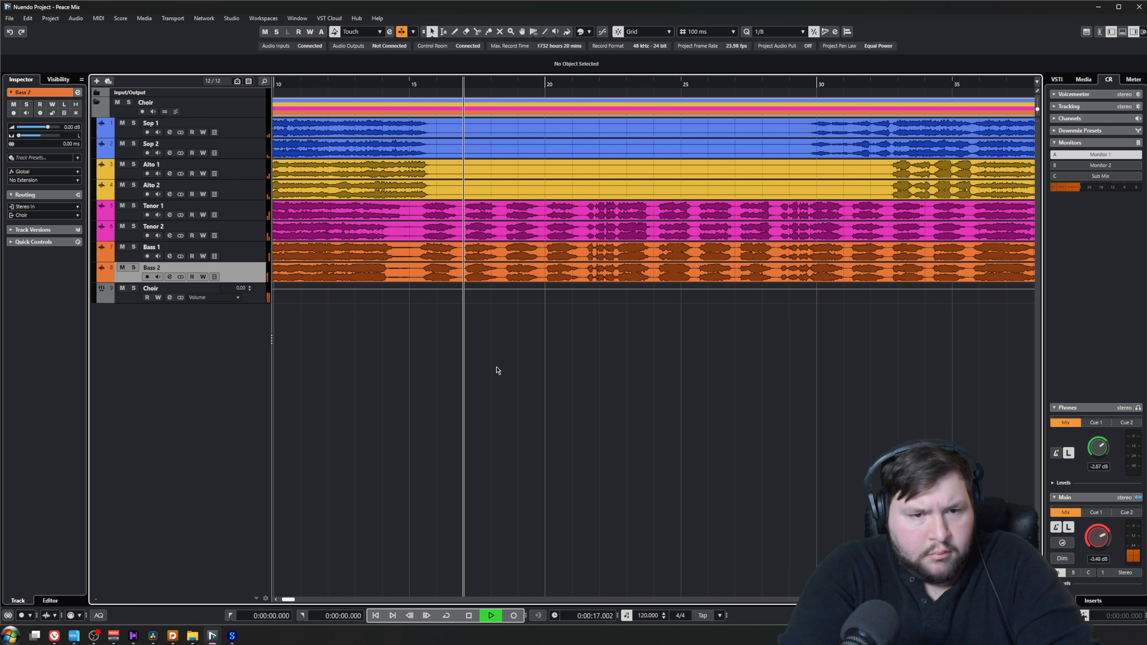
{"action": "key", "text": "space"}
{"action": "key", "text": "g"}
{"action": "key", "text": "g"}
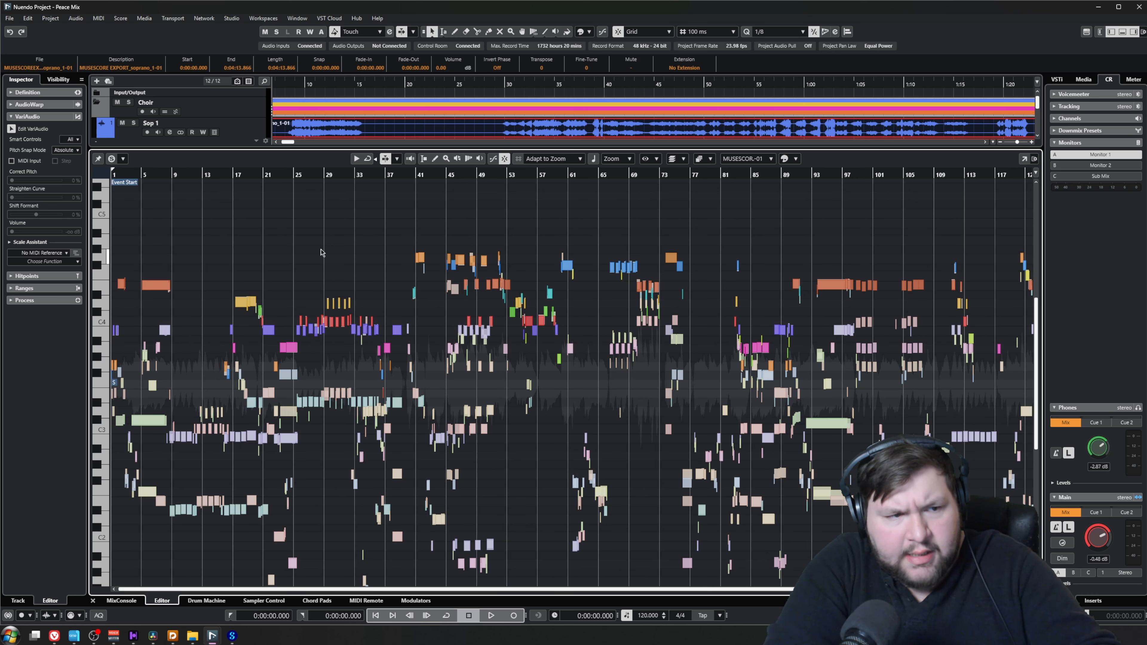
Select all VariAudio segments of the Sop 1 event, setting pitch correction to 16% and curve straightening to 52%
{"action": "key", "text": "ctrl+a"}
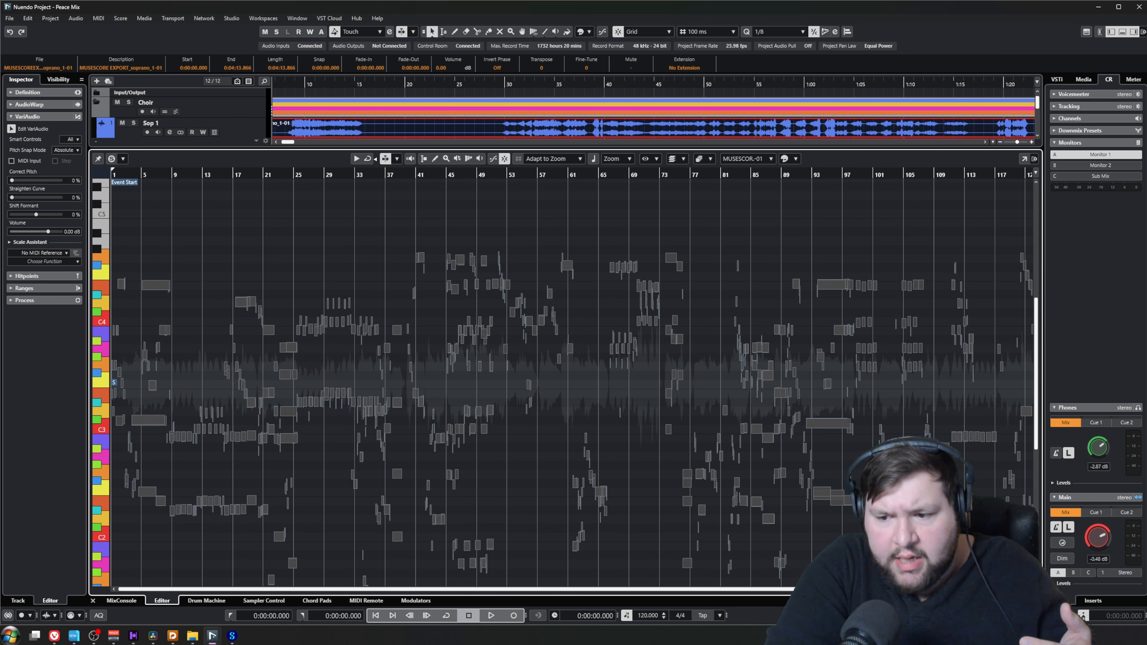
{"action": "left_click_drag", "start_coordinate": [12, 180], "coordinate": [16, 183]}
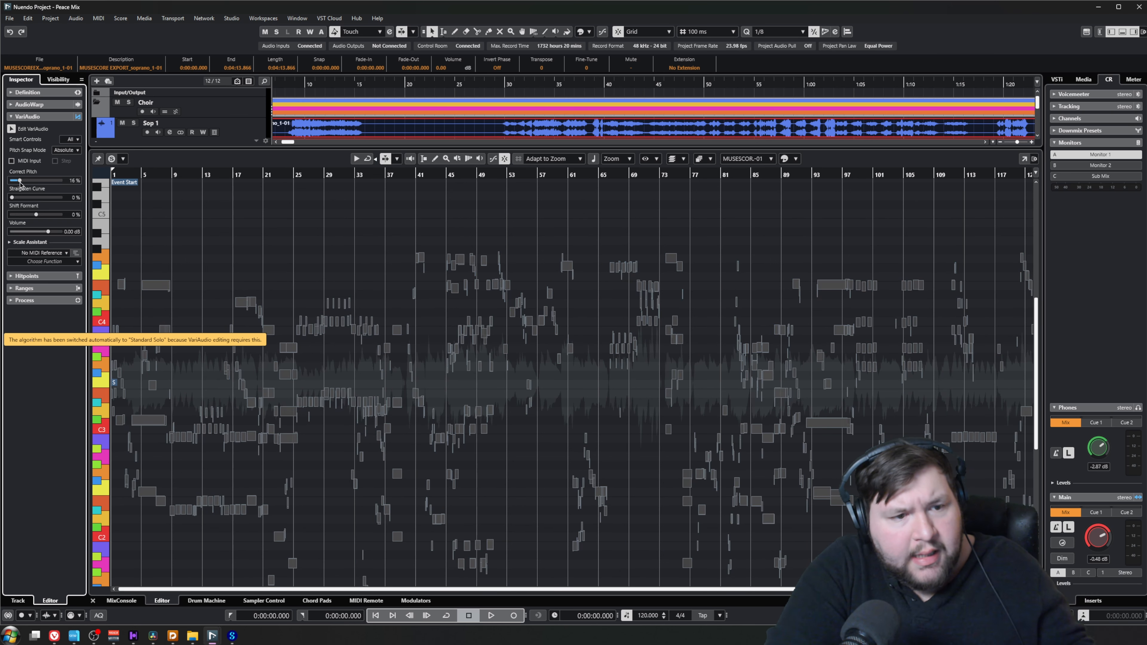
{"action": "left_click_drag", "start_coordinate": [34, 199], "coordinate": [39, 199]}
Examine the pitch segments detected by VariAudio in the Sop 1 event, from high to low notes
{"action": "scroll", "coordinate": [273, 273], "scroll_direction": "up", "scroll_amount": 5}
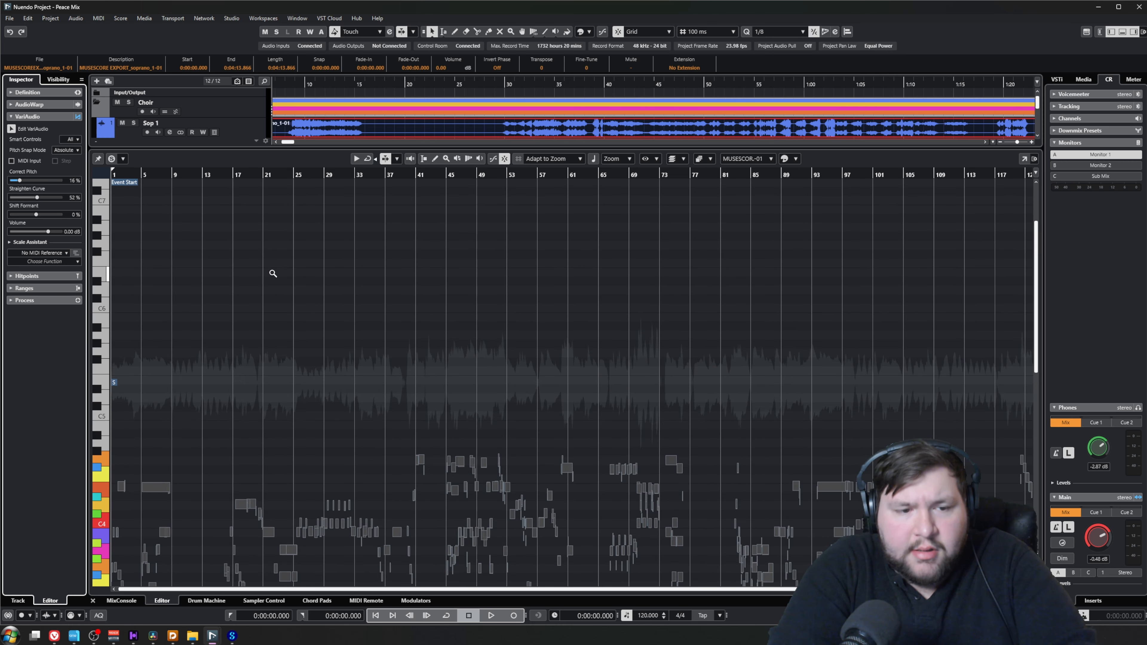
{"action": "scroll", "coordinate": [273, 273], "scroll_direction": "down", "scroll_amount": 6}
{"action": "scroll", "coordinate": [286, 333], "scroll_direction": "up", "scroll_amount": 5}
{"action": "scroll", "coordinate": [287, 334], "scroll_direction": "down", "scroll_amount": 4}
{"action": "left_click", "coordinate": [442, 435]}
{"action": "scroll", "coordinate": [281, 243], "scroll_direction": "down", "scroll_amount": 1}
{"action": "left_click_drag", "start_coordinate": [192, 175], "coordinate": [113, 190]}
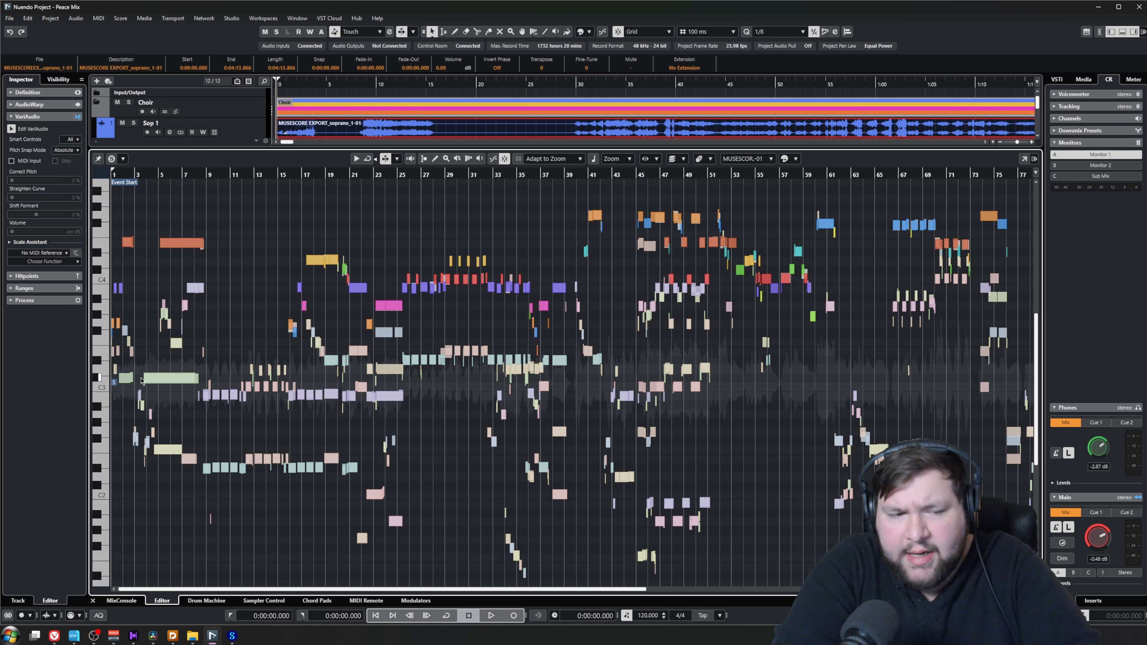
{"action": "left_click_drag", "start_coordinate": [99, 441], "coordinate": [166, 454]}
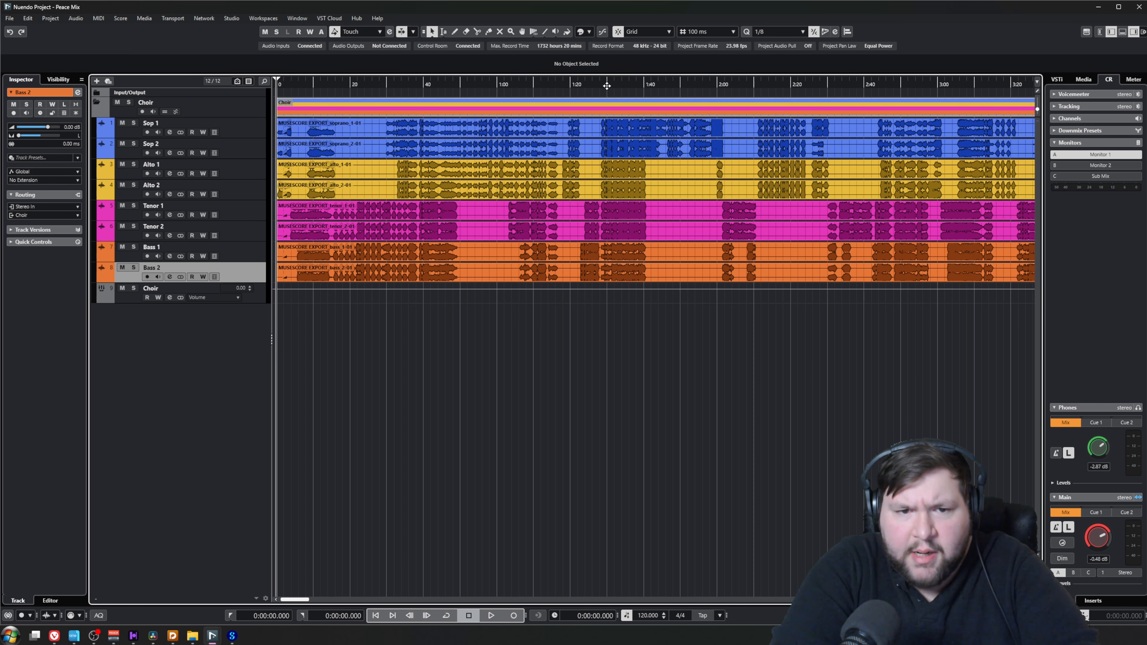
Play the choir mix from 1:30 with taller voice tracks for about five seconds and stop playback
{"action": "left_click_drag", "start_coordinate": [607, 85], "coordinate": [638, 328]}
{"action": "key", "text": "space"}
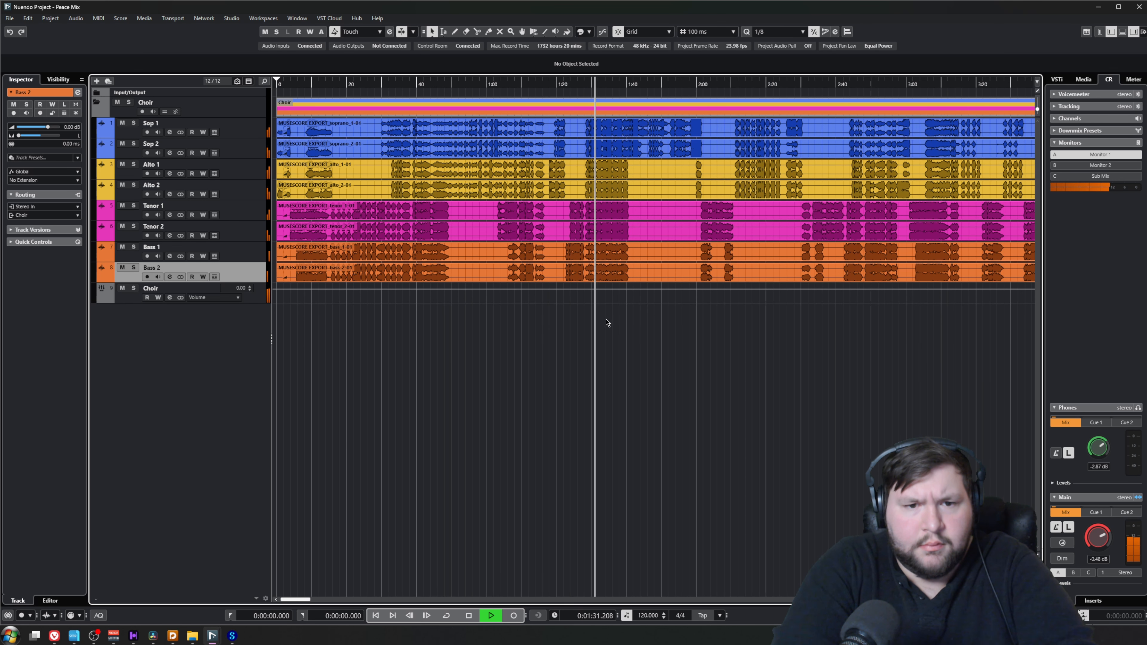
{"action": "scroll", "coordinate": [616, 331], "scroll_direction": "up", "scroll_amount": 2}
{"action": "scroll", "coordinate": [614, 331], "scroll_direction": "down", "scroll_amount": 1}
{"action": "scroll", "coordinate": [610, 332], "scroll_direction": "up", "scroll_amount": 3}
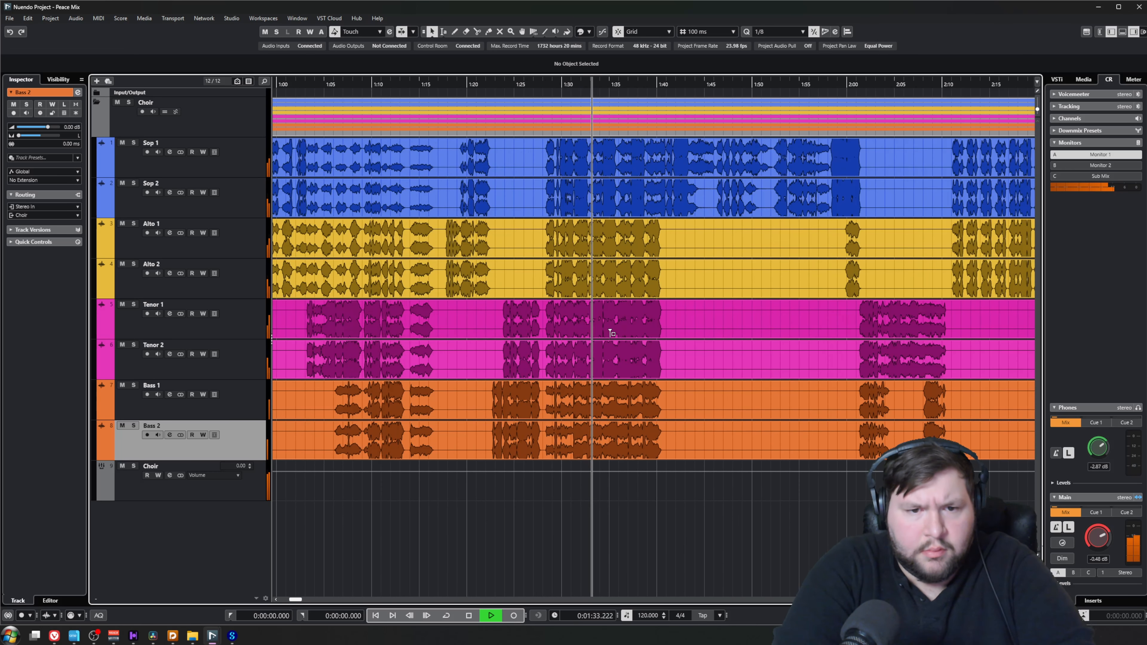
{"action": "scroll", "coordinate": [613, 333], "scroll_direction": "up", "scroll_amount": 1}
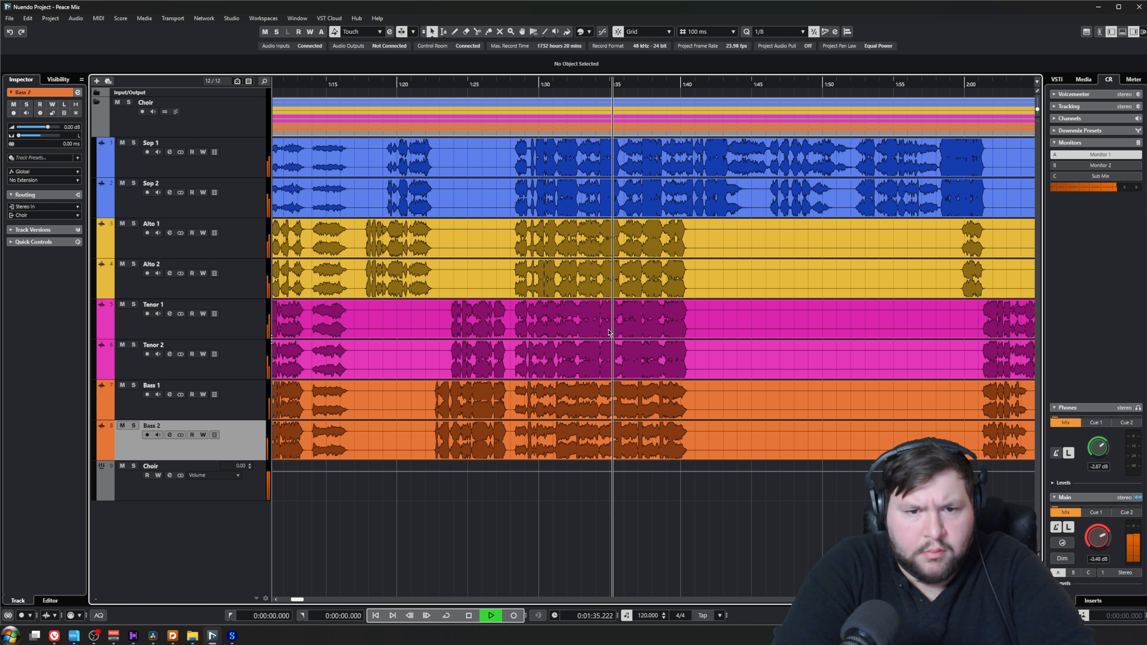
{"action": "key", "text": "space"}
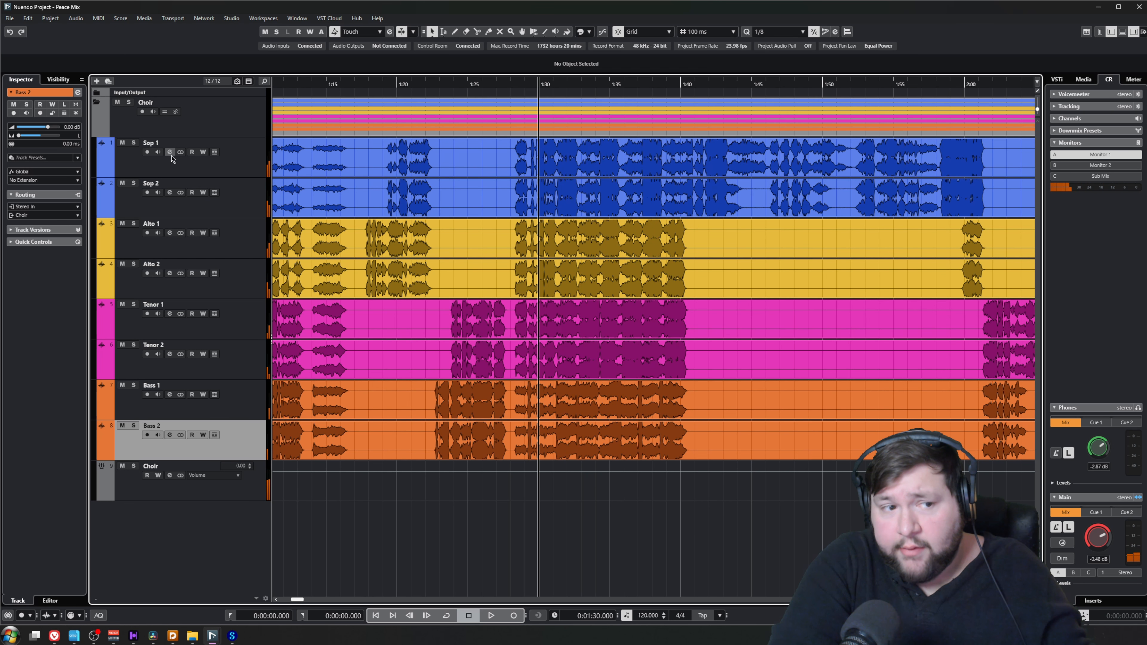
Add a DeEsser to the channel strips of the Sop 1 and Sop 2 tracks
{"action": "left_click", "coordinate": [171, 153]}
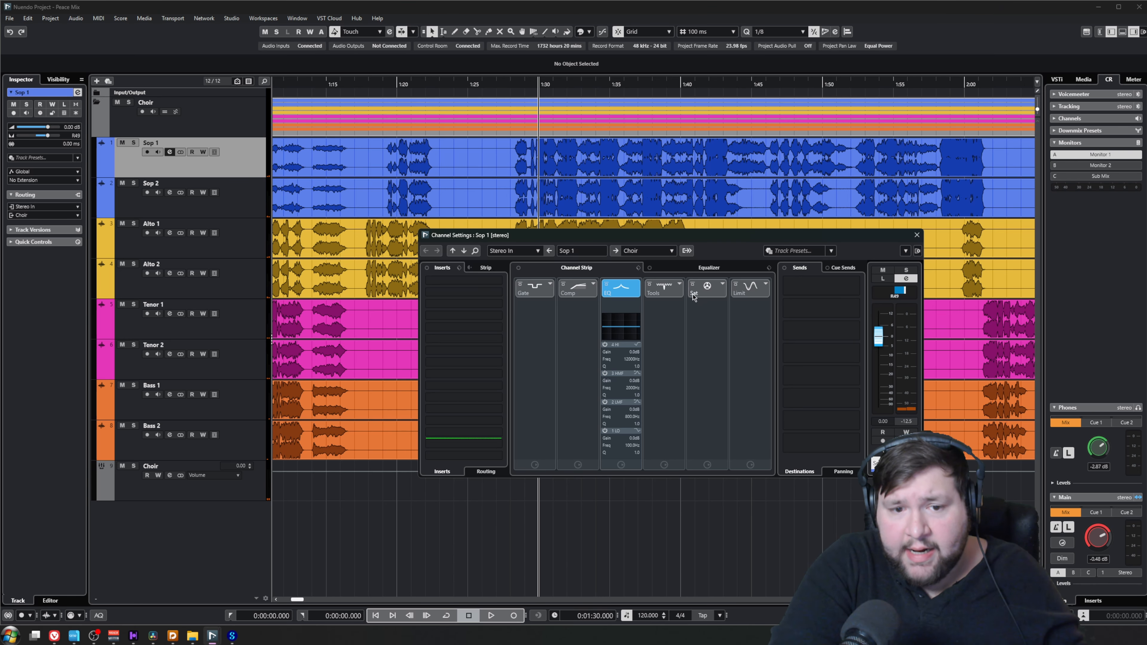
{"action": "left_click", "coordinate": [681, 287]}
{"action": "left_click", "coordinate": [707, 305]}
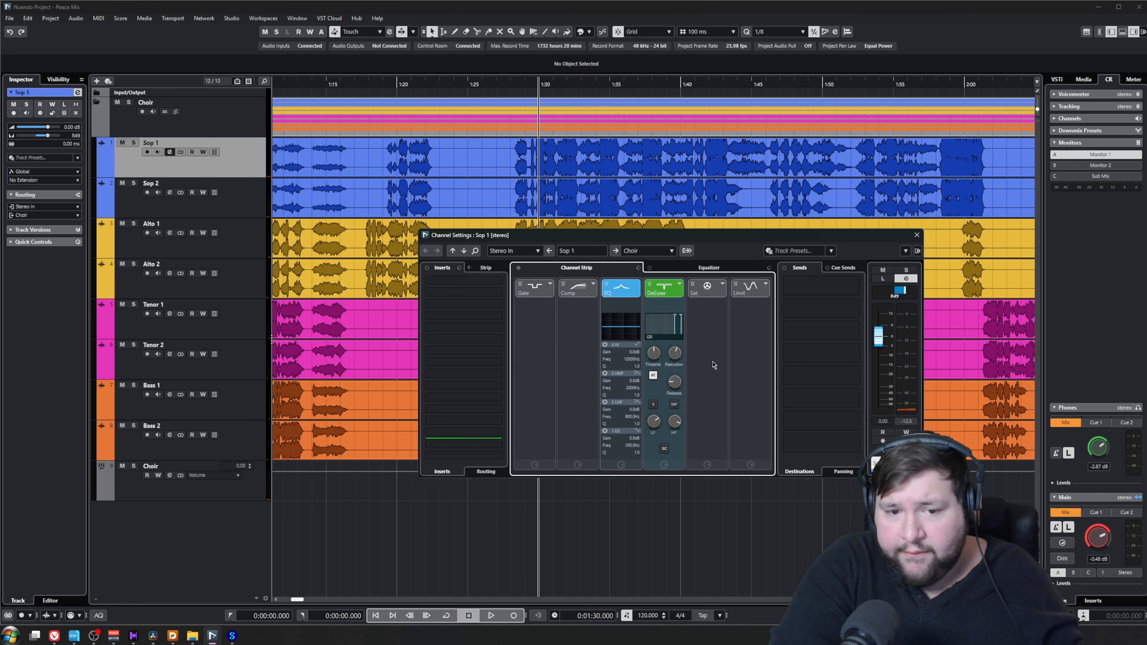
{"action": "left_click", "coordinate": [170, 193]}
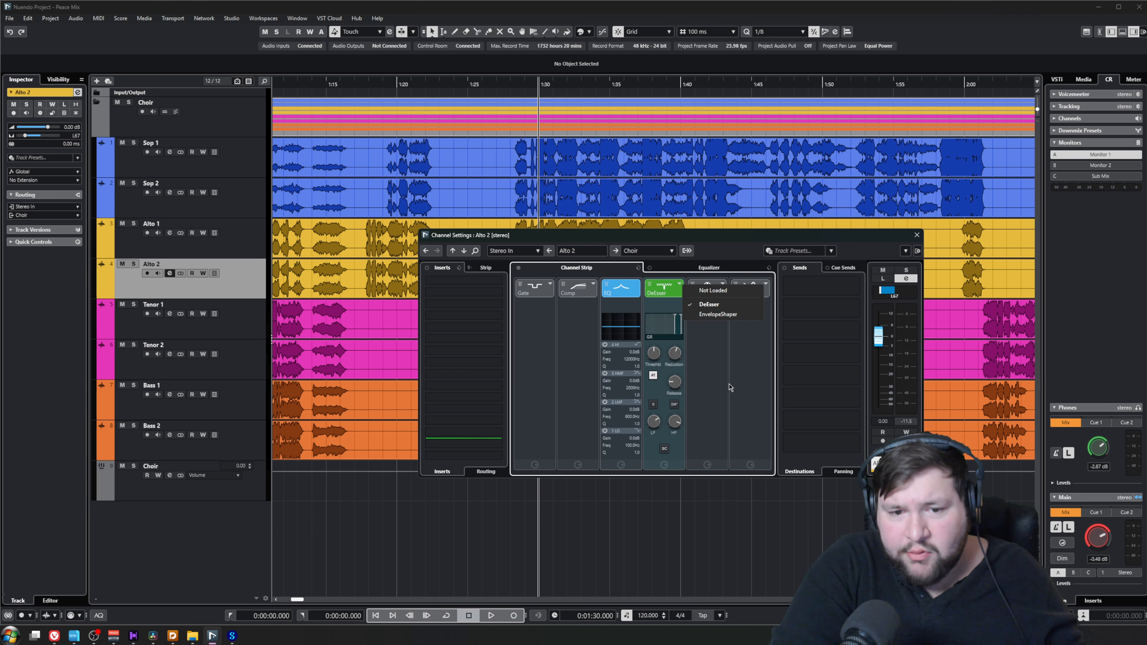
{"action": "left_click", "coordinate": [728, 384]}
Add a DeEsser to the channel strips of the Tenor 1 and Tenor 2 tracks
{"action": "left_click", "coordinate": [170, 314]}
{"action": "left_click", "coordinate": [679, 285]}
{"action": "left_click", "coordinate": [707, 305]}
{"action": "left_click", "coordinate": [170, 354]}
{"action": "left_click", "coordinate": [679, 285]}
{"action": "left_click", "coordinate": [707, 305]}
Enable the low-cut filter on the Choir group channel and set its frequency to about 62 Hz
{"action": "left_click", "coordinate": [170, 475]}
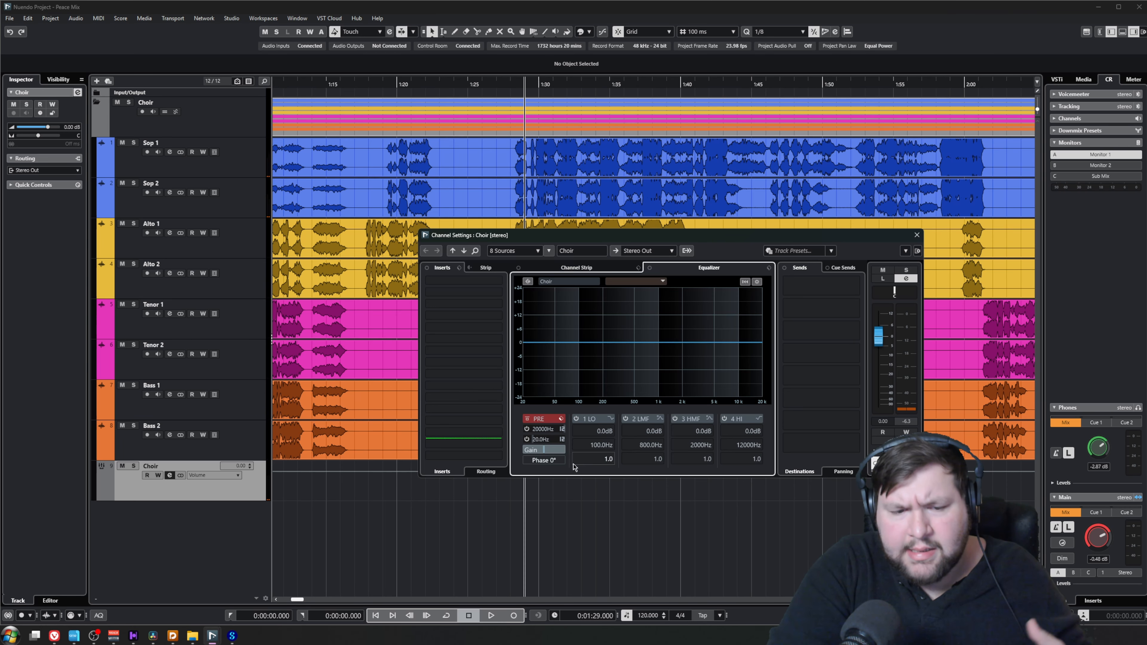
{"action": "left_click", "coordinate": [533, 441]}
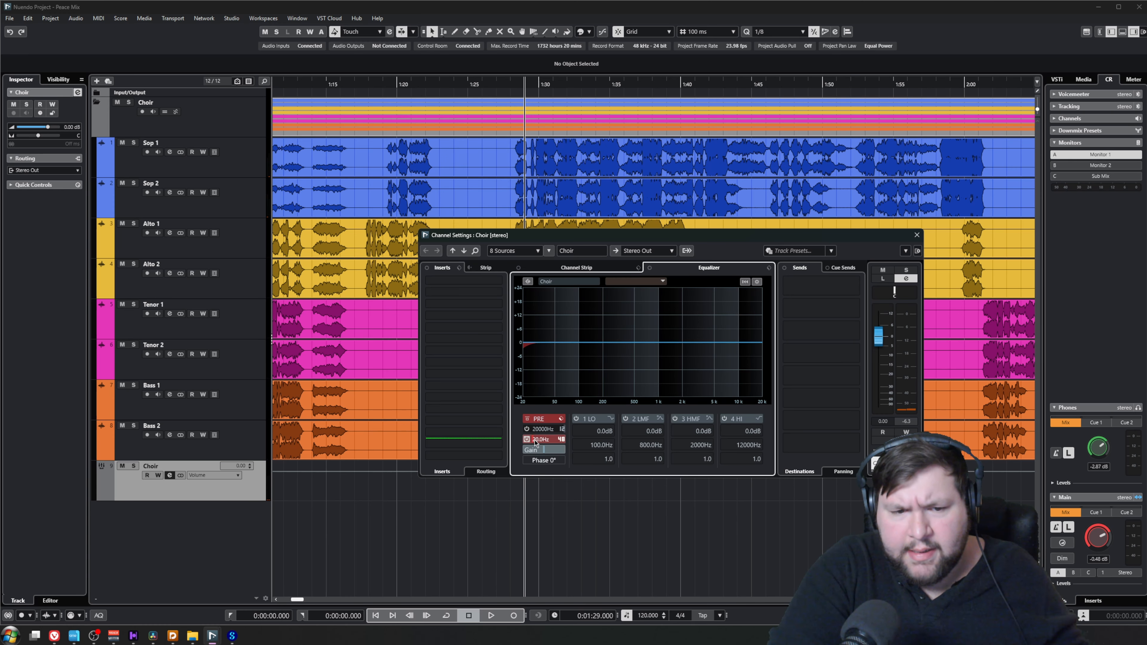
{"action": "left_click_drag", "start_coordinate": [547, 443], "coordinate": [557, 442]}
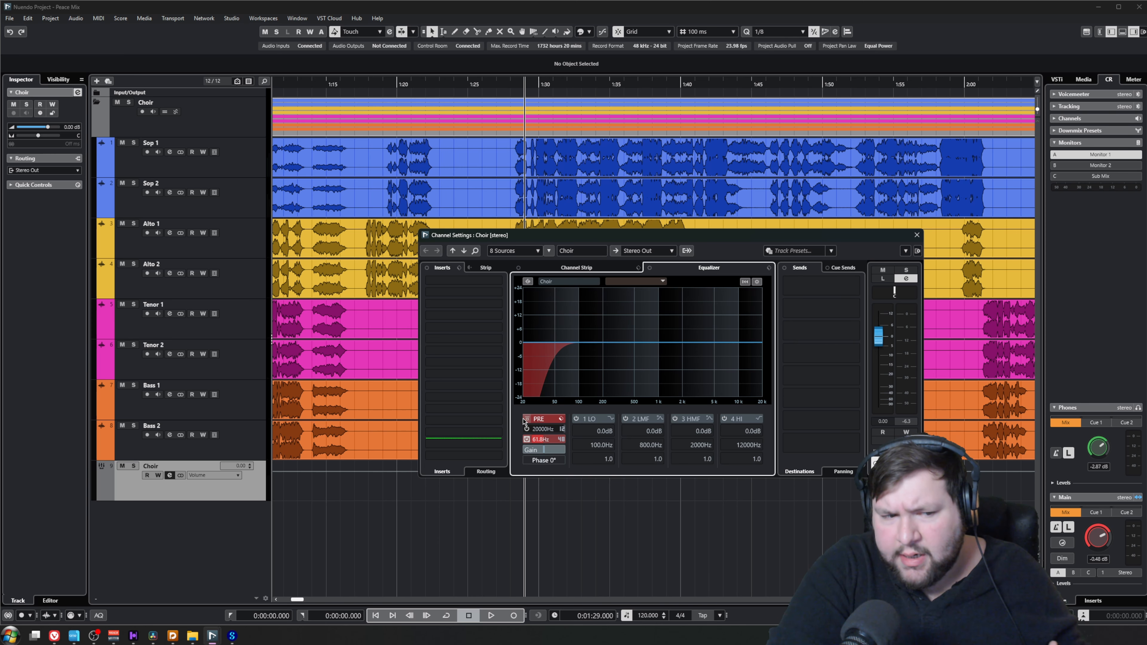
Load the Tube Compressor in the Choir group's channel strip, show its full controls and play the mix from 1:29
{"action": "left_click", "coordinate": [576, 267]}
{"action": "left_click", "coordinate": [635, 284]}
{"action": "left_click", "coordinate": [652, 312]}
{"action": "left_click", "coordinate": [620, 307]}
{"action": "key", "text": "space"}
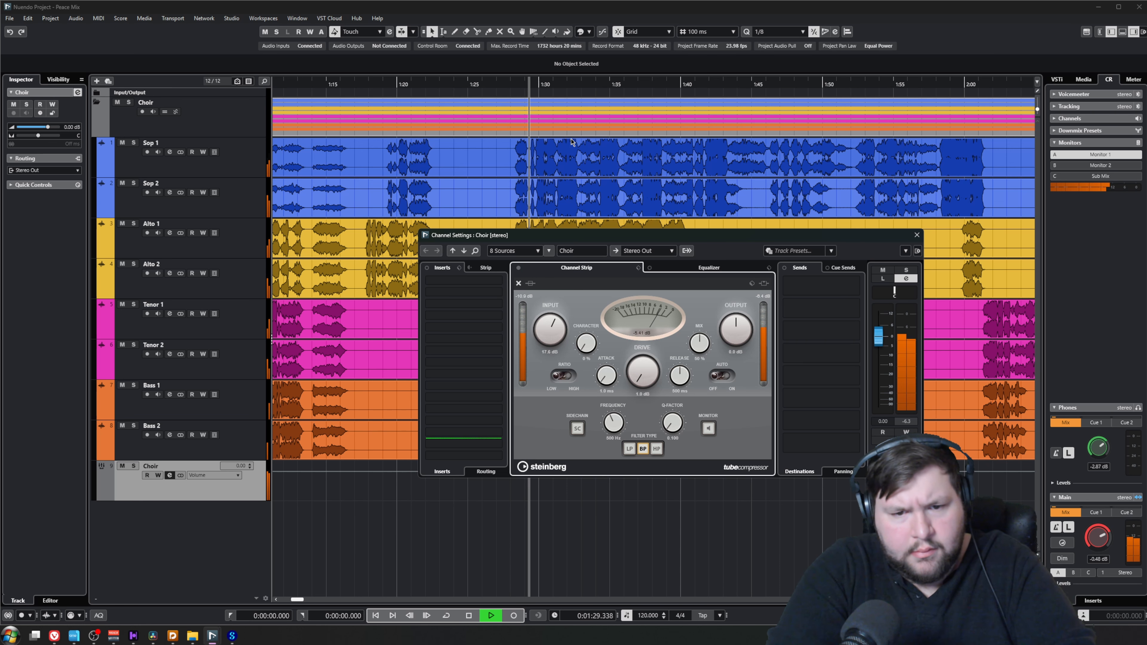
Close the Tube Compressor's detailed view, load Magneto II as the Choir group's saturation module and play the mix from 1:29
{"action": "left_click", "coordinate": [519, 283]}
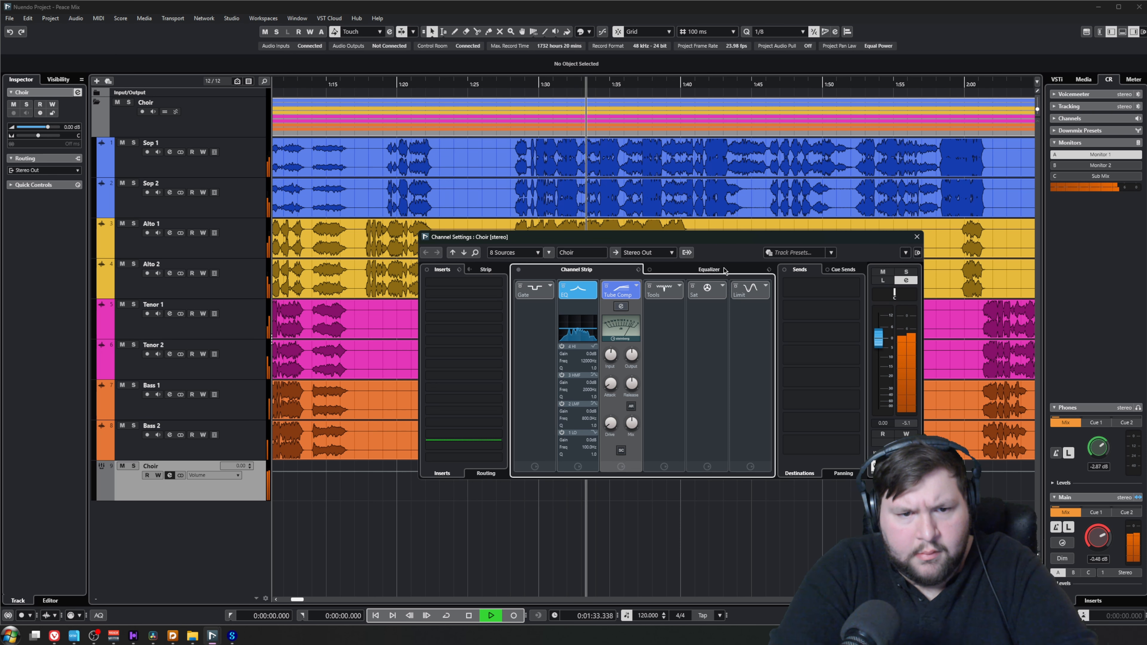
{"action": "key", "text": "space"}
{"action": "left_click", "coordinate": [723, 286]}
{"action": "left_click", "coordinate": [745, 310]}
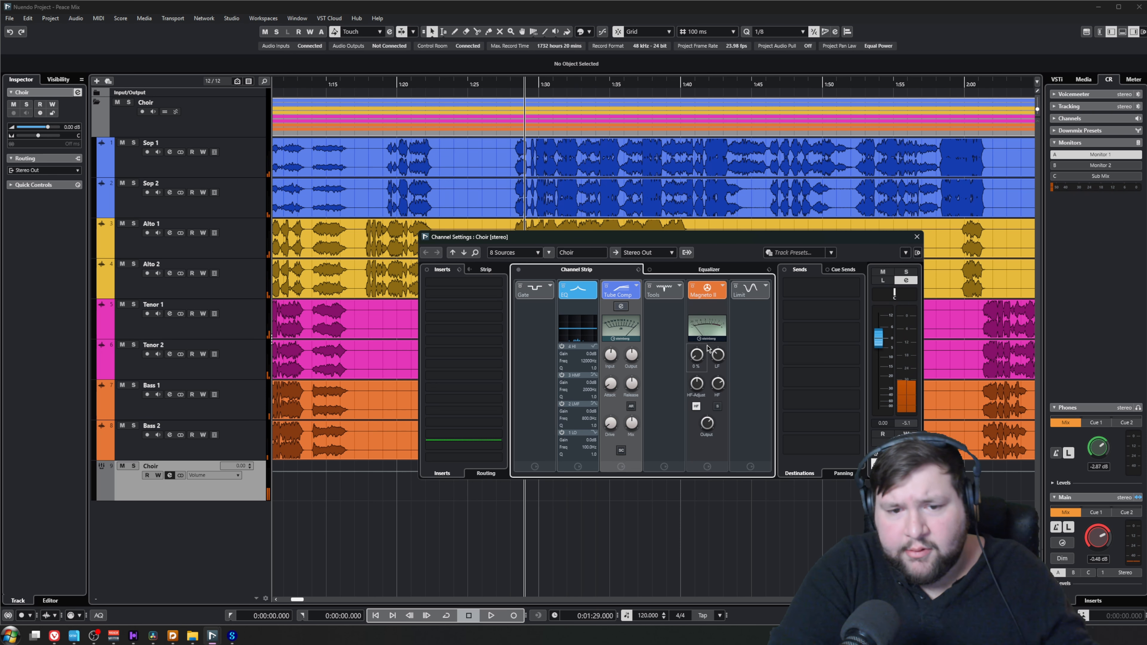
{"action": "left_click_drag", "start_coordinate": [707, 355], "coordinate": [707, 353]}
{"action": "key", "text": "space"}
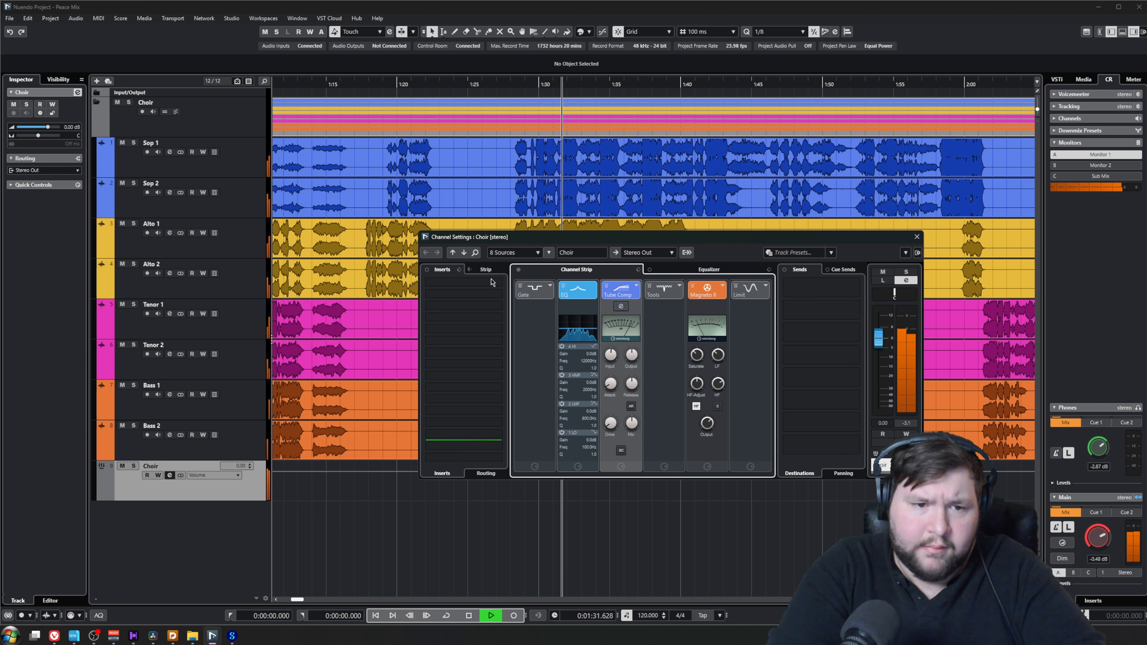
Stop playback and add the REVelation reverb as the first insert on the Choir group channel
{"action": "key", "text": "space"}
{"action": "left_click", "coordinate": [485, 270]}
{"action": "left_click", "coordinate": [486, 271]}
{"action": "left_click", "coordinate": [489, 286]}
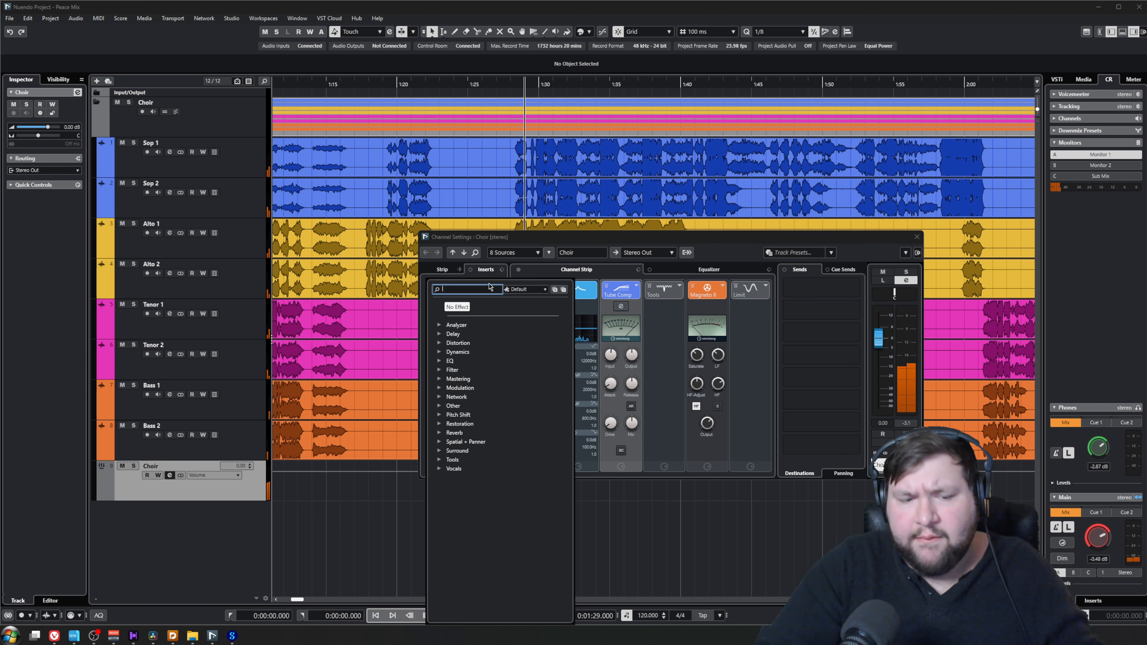
{"action": "type", "text": "rever"}
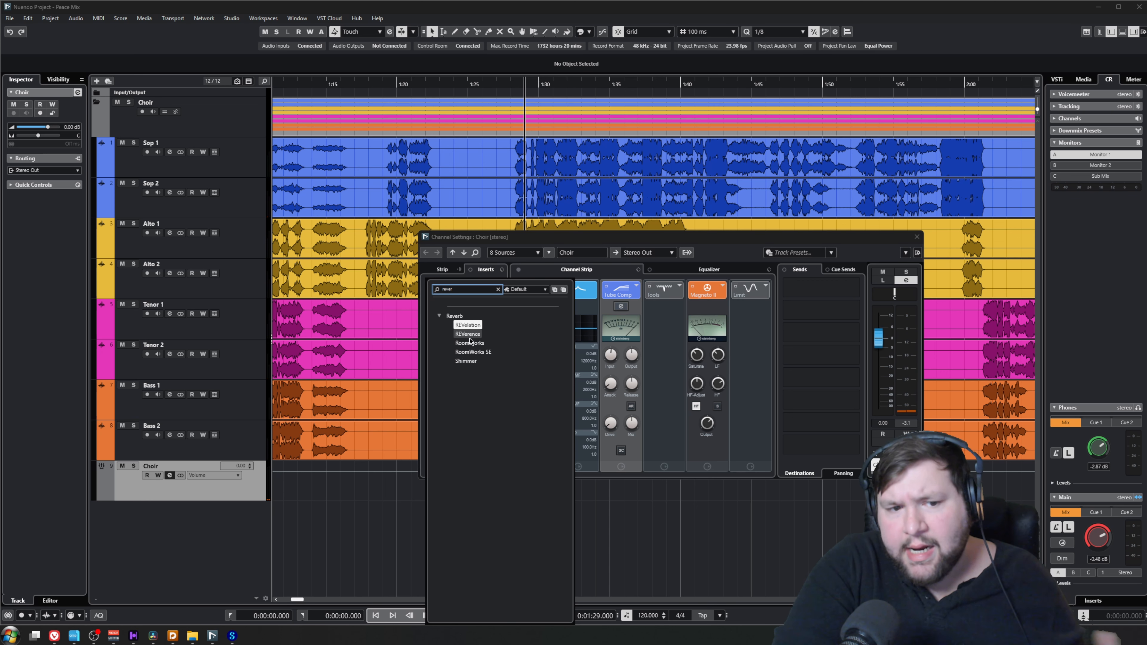
{"action": "left_click", "coordinate": [470, 326]}
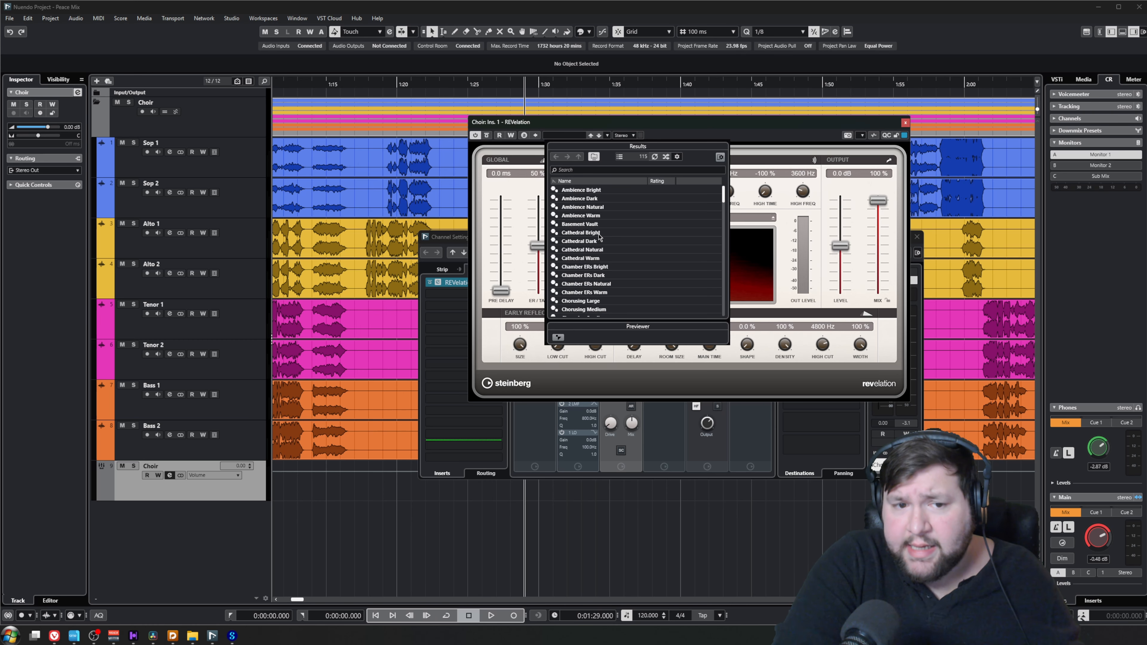
Load REVelation's Church Warm preset, lower its mix to 13 % during playback, and close the plug-in and channel settings
{"action": "scroll", "coordinate": [617, 256], "scroll_direction": "down", "scroll_amount": 2}
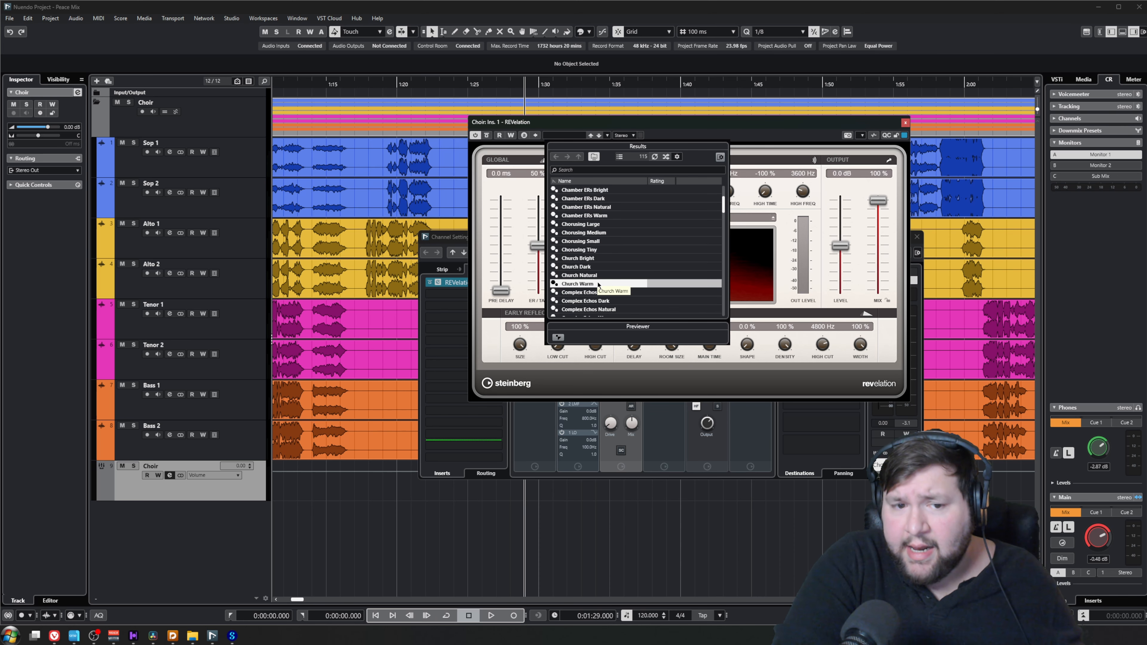
{"action": "double_click", "coordinate": [599, 284]}
{"action": "key", "text": "space"}
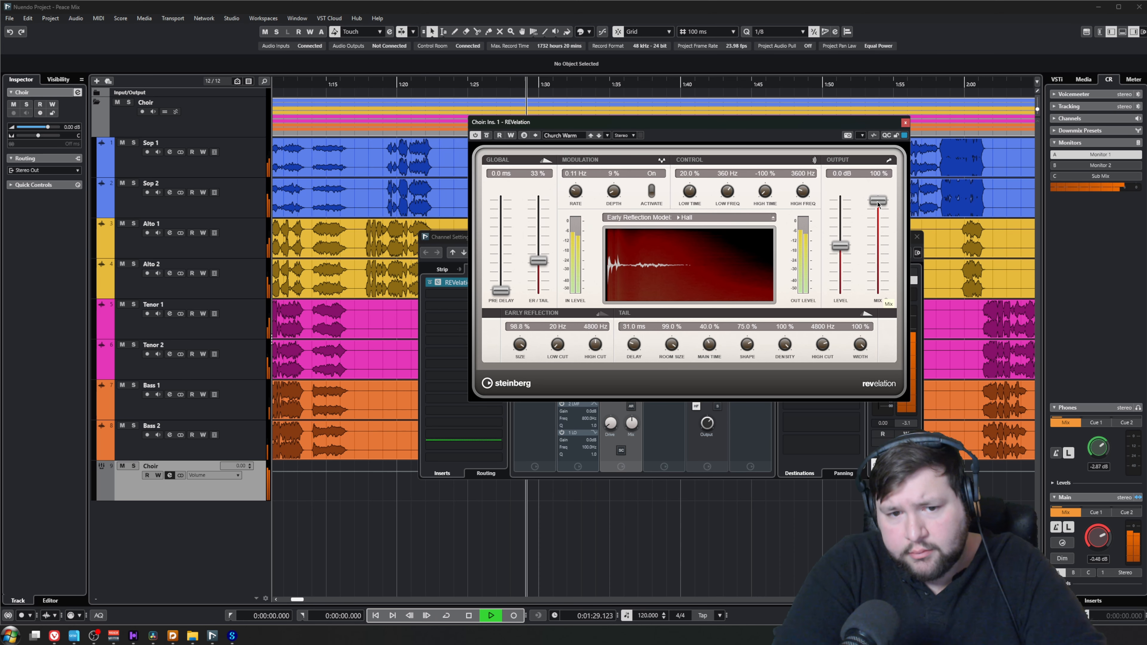
{"action": "left_click_drag", "start_coordinate": [878, 205], "coordinate": [879, 284]}
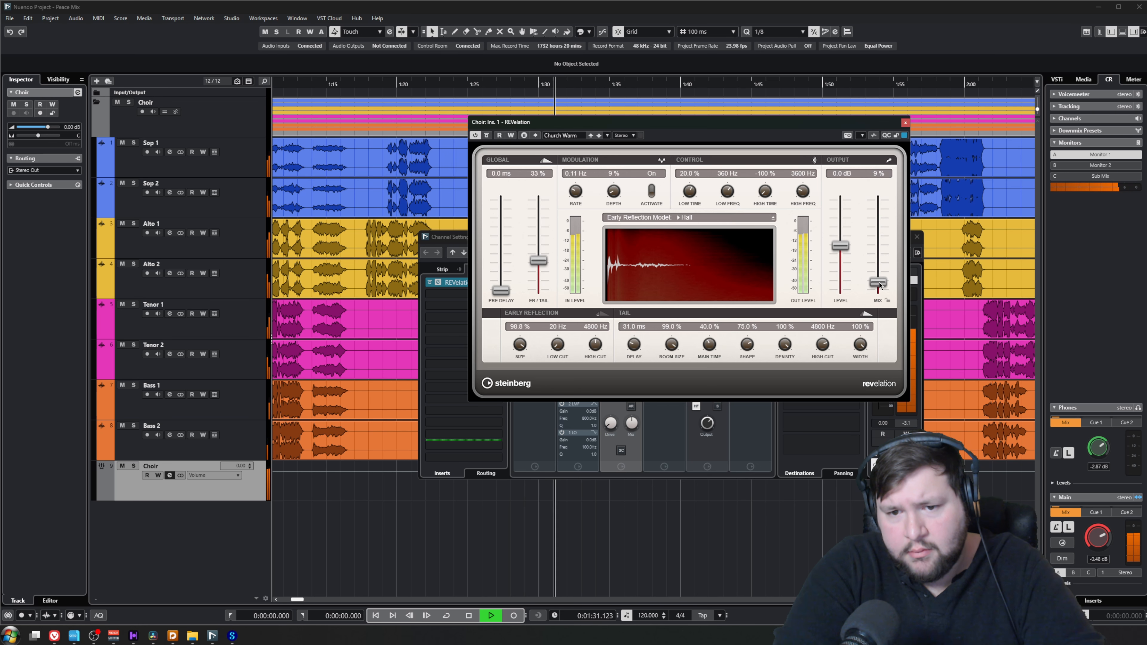
{"action": "left_click", "coordinate": [905, 122]}
{"action": "left_click", "coordinate": [916, 237]}
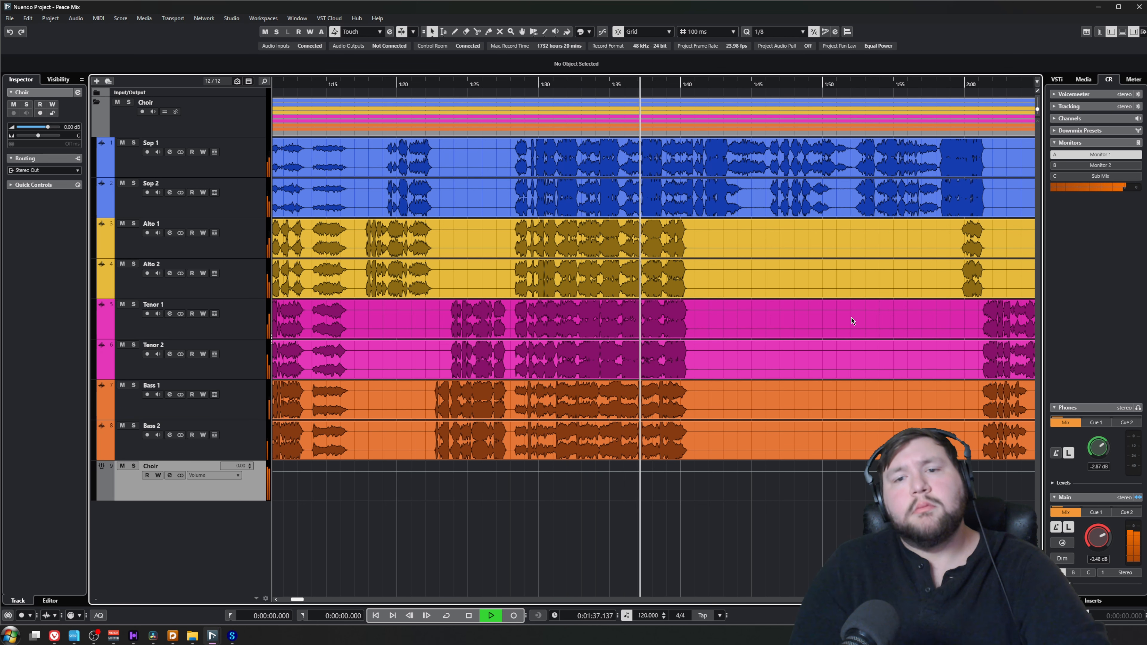
{"action": "key", "text": "space"}
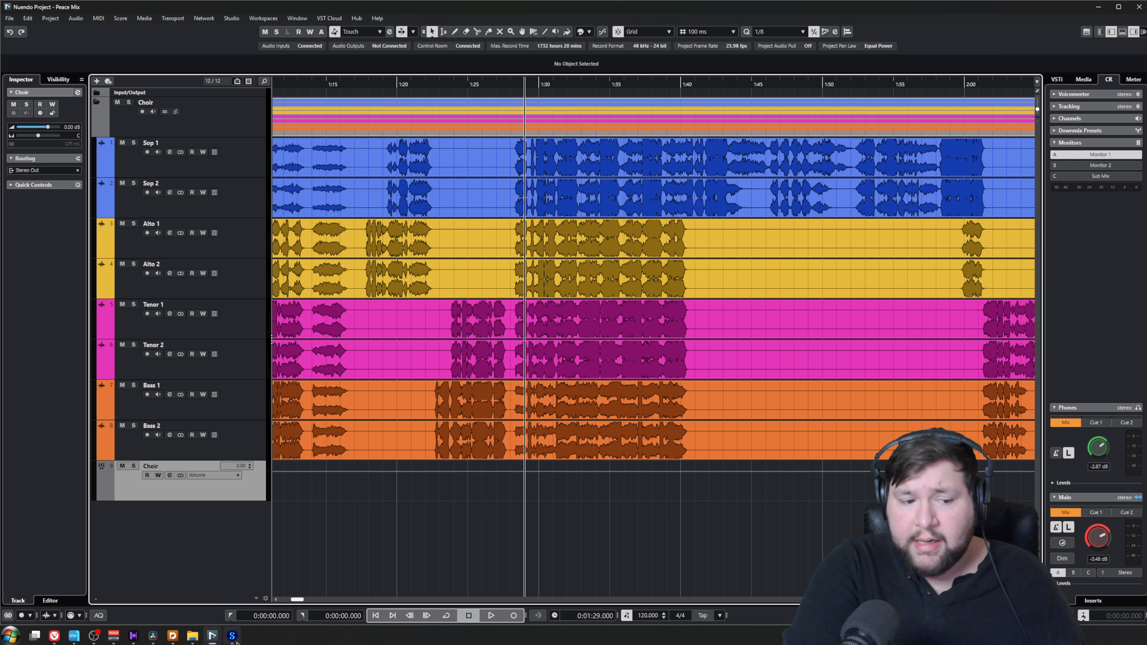
Switch to MuseScore and show the mixer for the Peace score
{"action": "key", "text": "alt+Tab"}
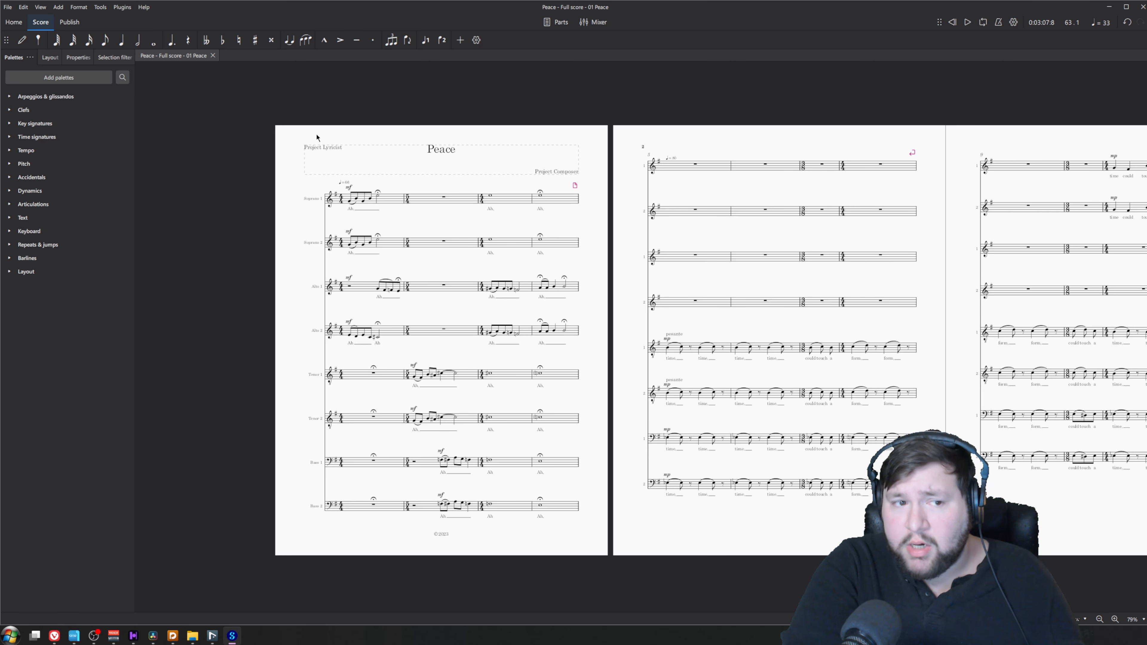
{"action": "left_click_drag", "start_coordinate": [303, 136], "coordinate": [223, 125]}
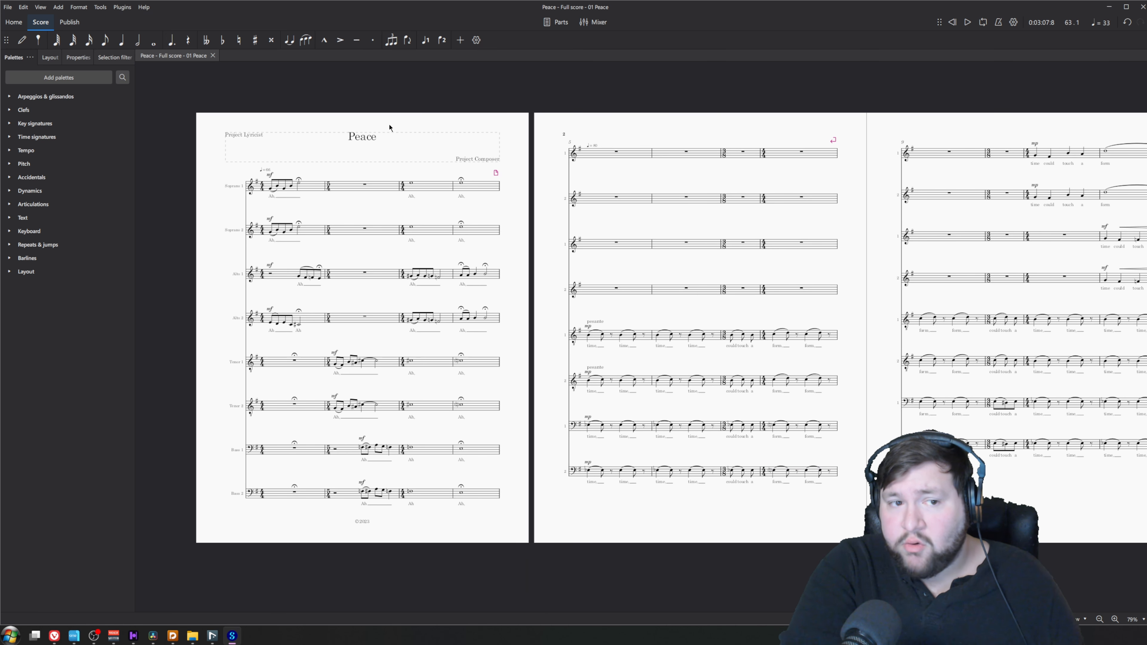
{"action": "left_click_drag", "start_coordinate": [390, 128], "coordinate": [372, 84]}
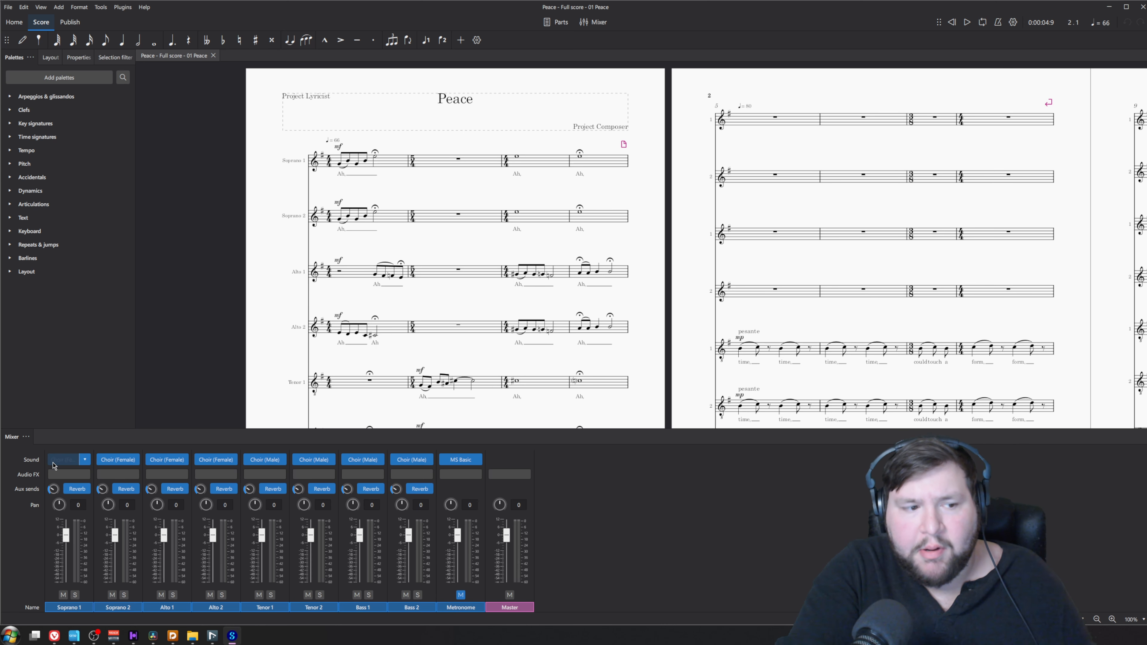
{"action": "left_click", "coordinate": [593, 22]}
{"action": "left_click", "coordinate": [593, 23]}
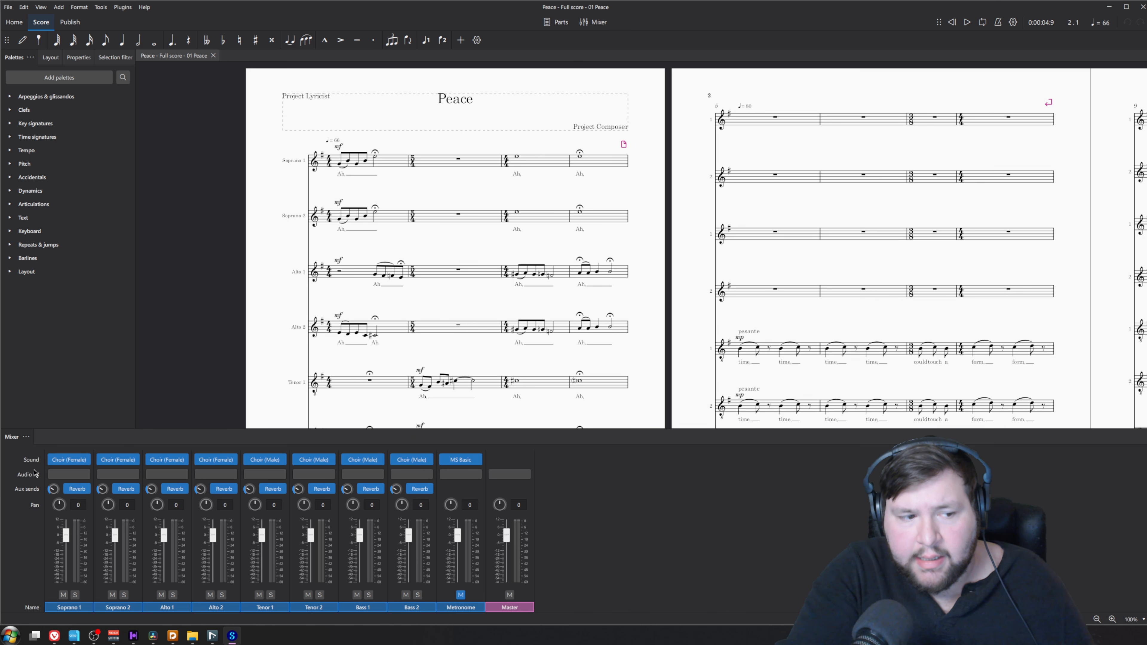
Look through the Cantai choir and soloist voices available as MuseSounds for the Soprano 1 channel
{"action": "left_click", "coordinate": [84, 460]}
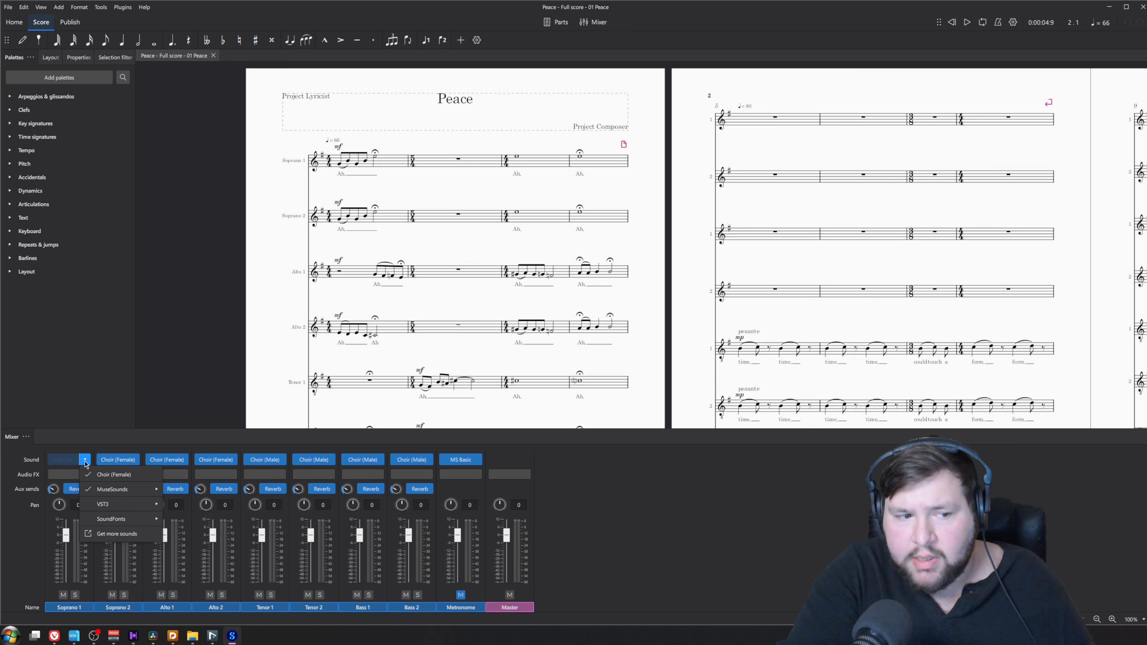
{"action": "mouse_move", "coordinate": [123, 492]}
{"action": "mouse_move", "coordinate": [203, 490]}
{"action": "mouse_move", "coordinate": [305, 490]}
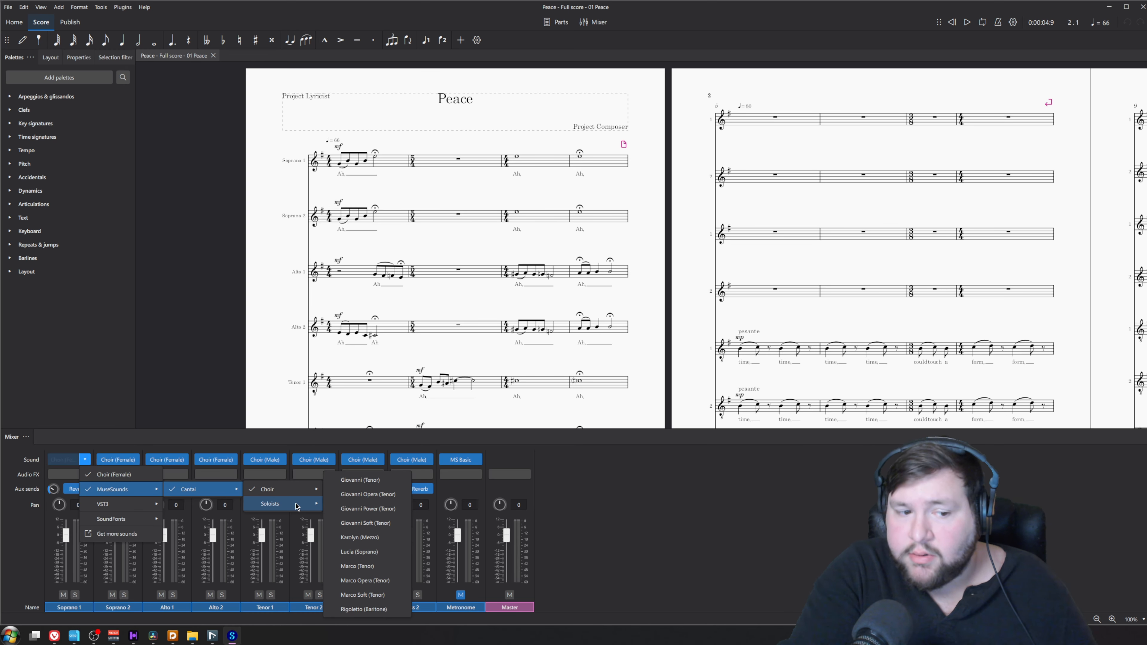
{"action": "left_click", "coordinate": [210, 335]}
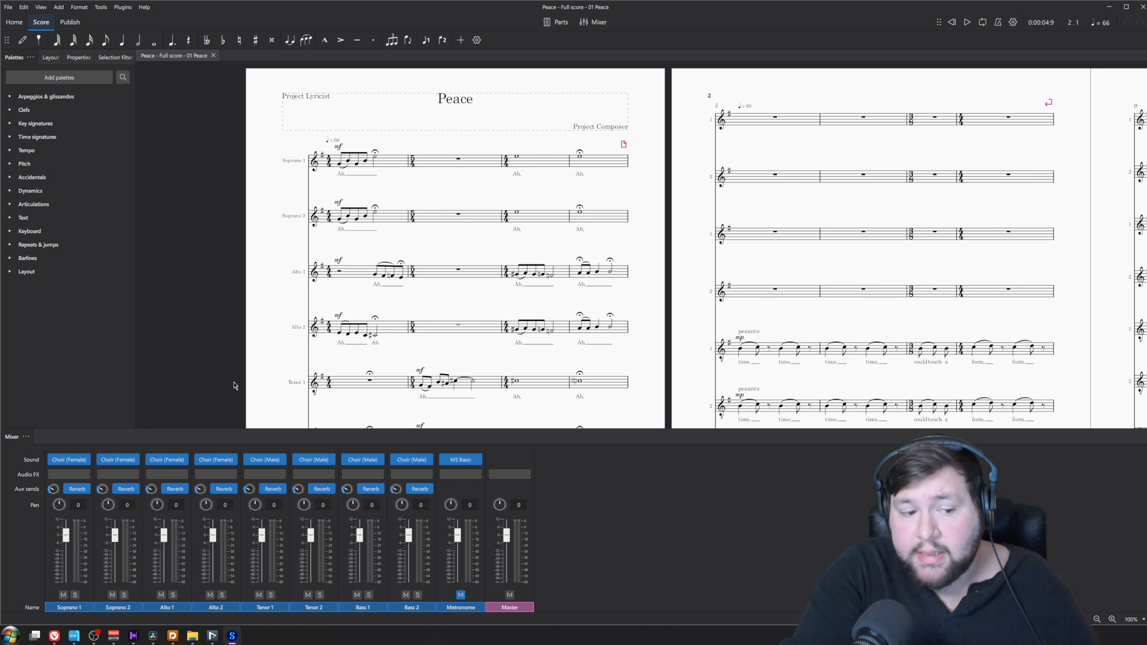
{"action": "left_click", "coordinate": [133, 636]}
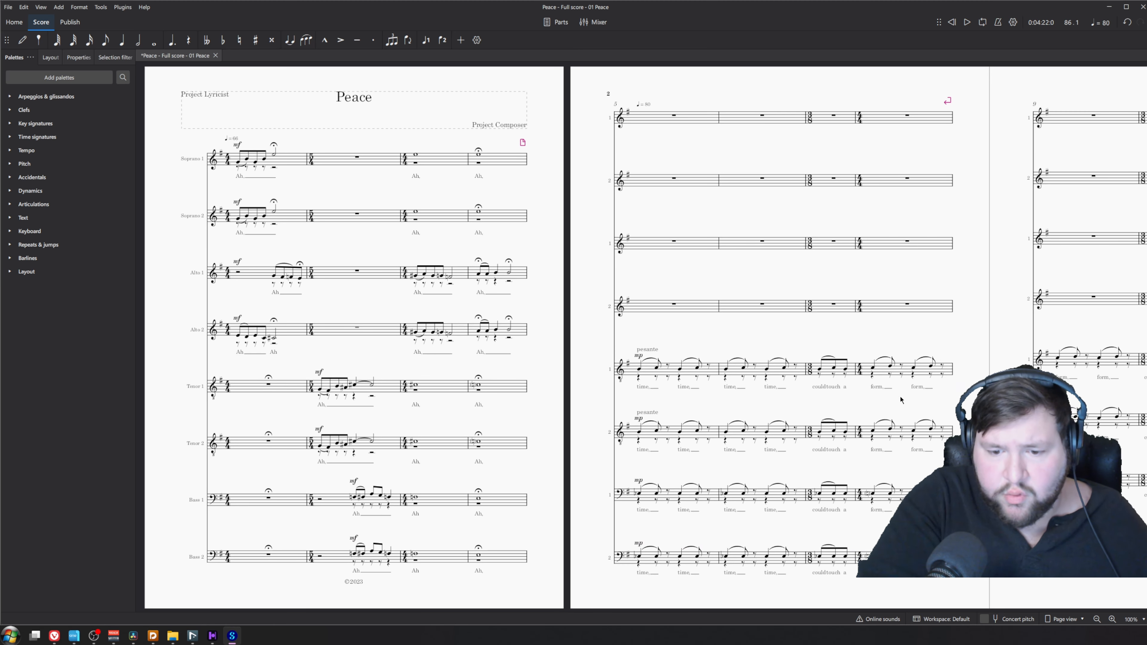
{"action": "mouse_move", "coordinate": [858, 623]}
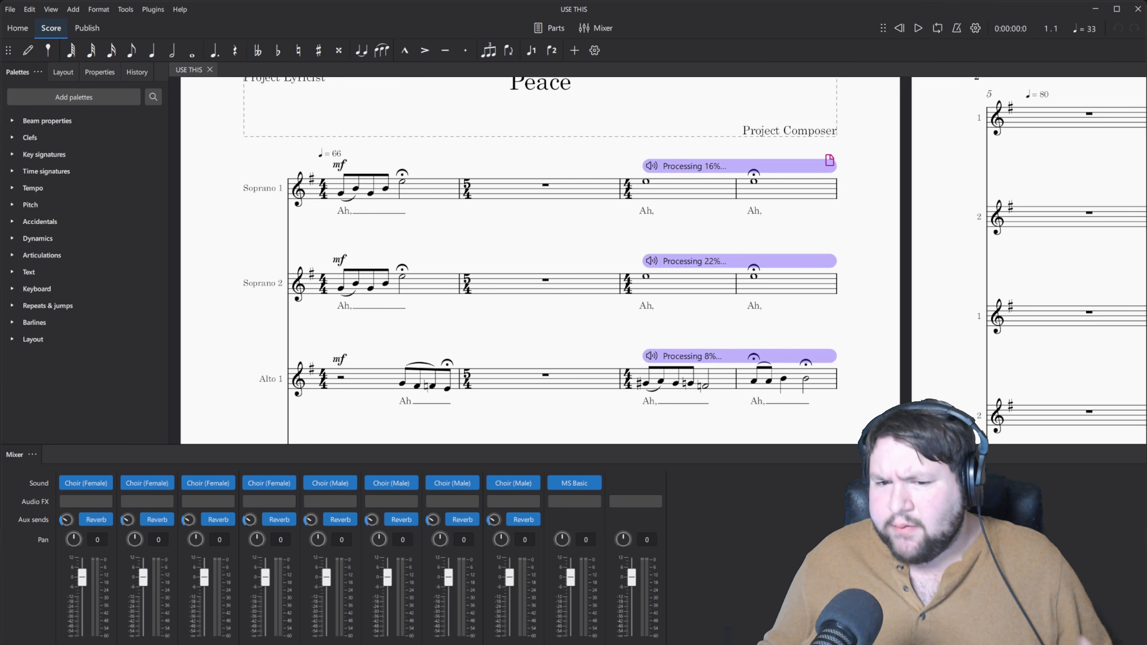
{"action": "mouse_move", "coordinate": [142, 644]}
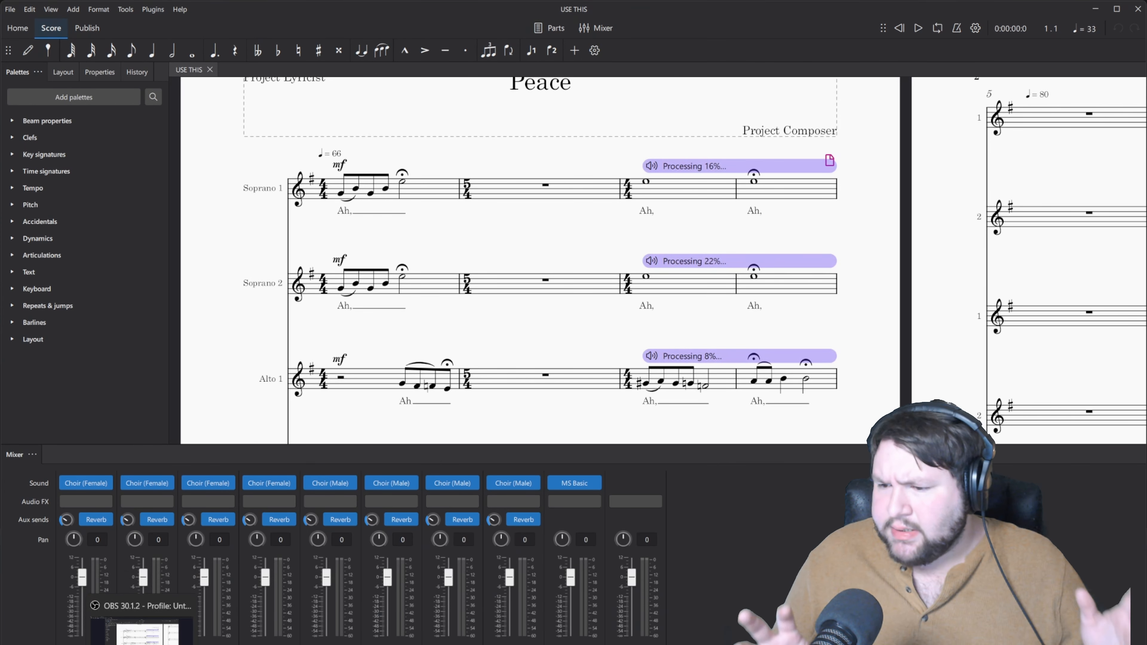
{"action": "left_click", "coordinate": [142, 644]}
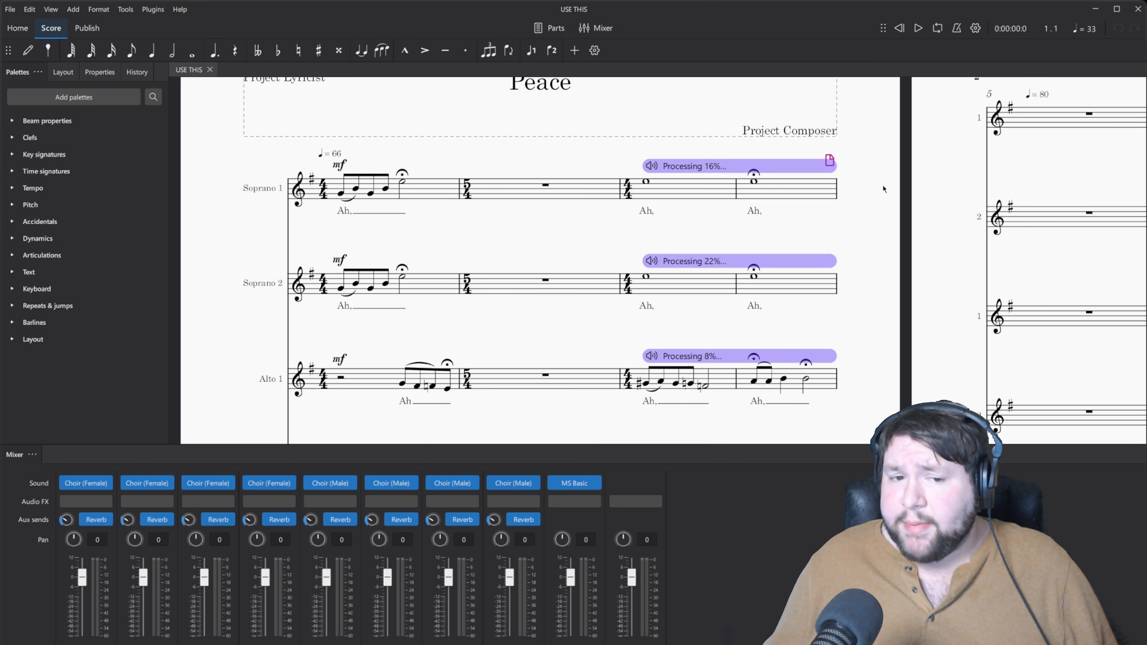
{"action": "scroll", "coordinate": [883, 186], "scroll_direction": "down", "scroll_amount": 3}
{"action": "scroll", "coordinate": [883, 186], "scroll_direction": "down", "scroll_amount": 5}
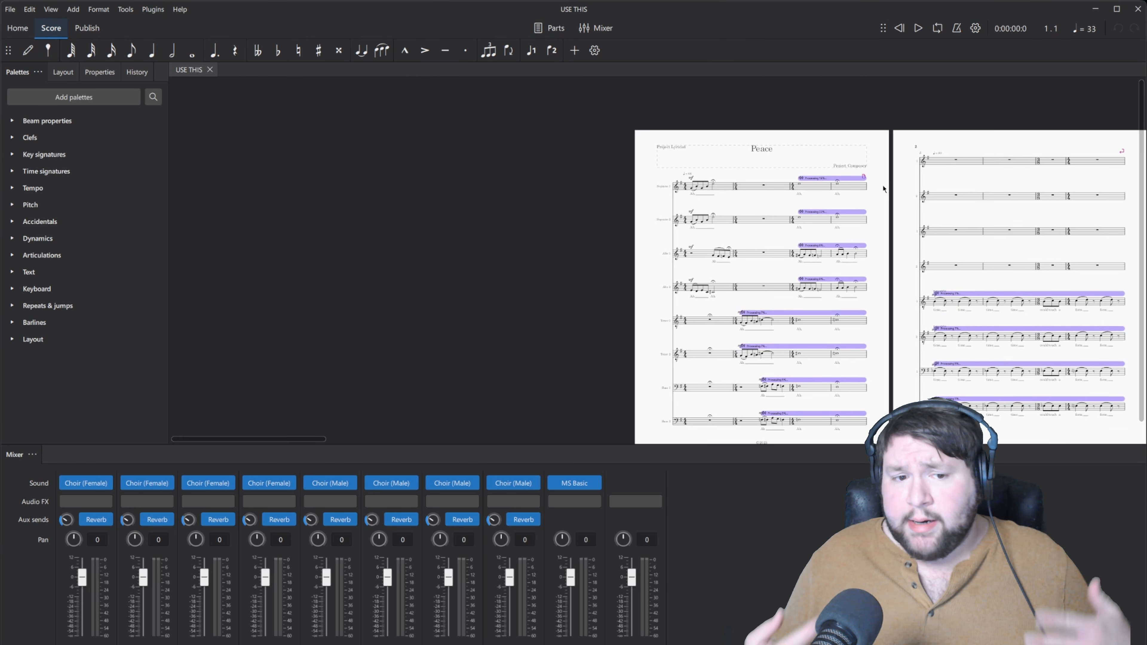
{"action": "scroll", "coordinate": [635, 430], "scroll_direction": "right", "scroll_amount": 5}
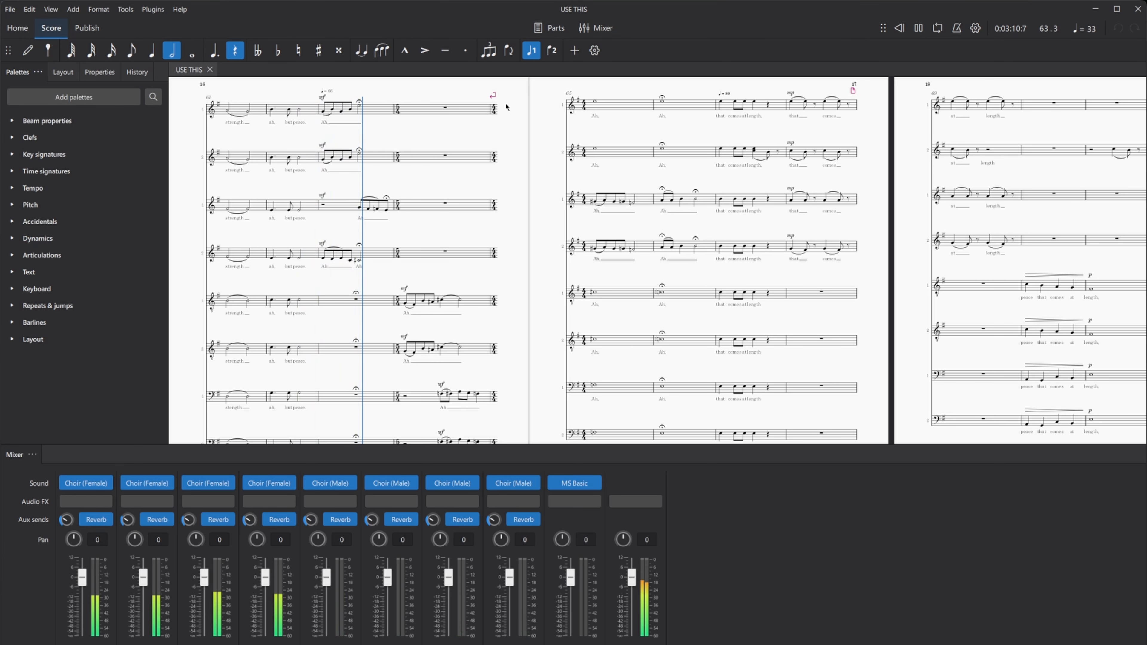
Stop the score's playback in measure 63 and go back to the first page
{"action": "key", "text": "space"}
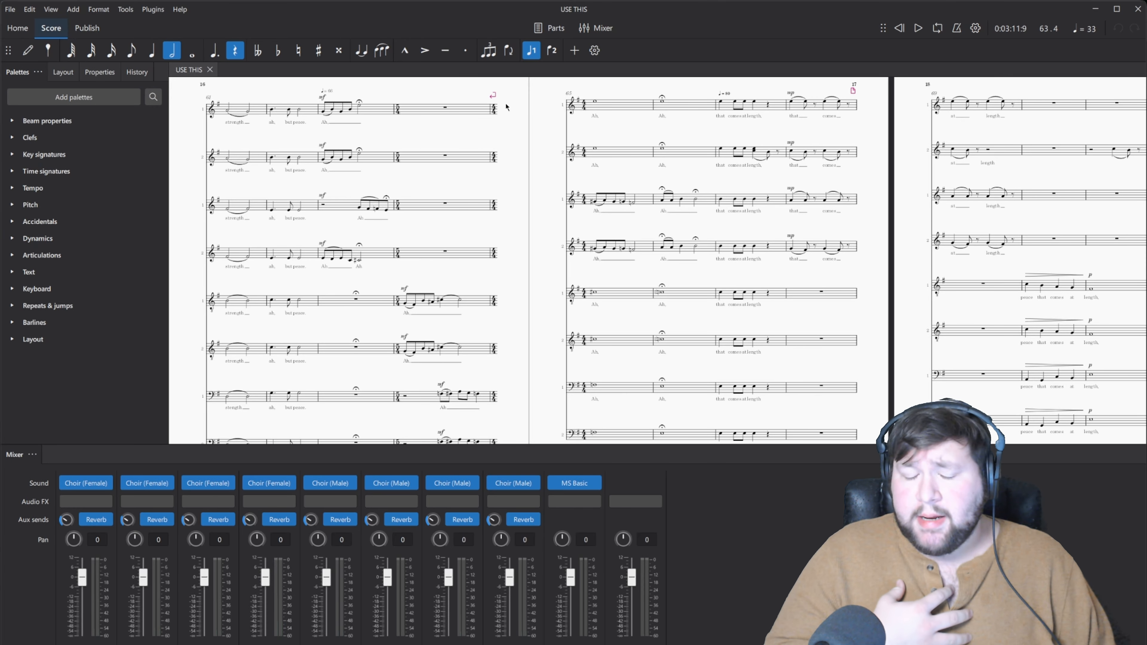
{"action": "scroll", "coordinate": [506, 107], "scroll_direction": "left", "scroll_amount": 20}
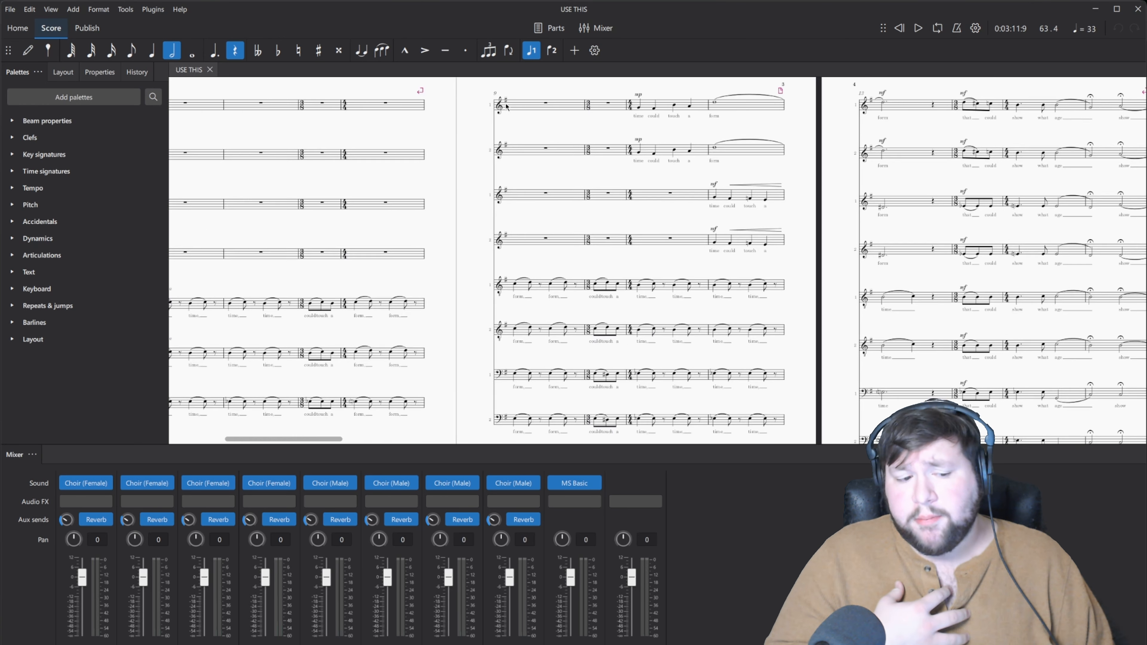
{"action": "scroll", "coordinate": [506, 107], "scroll_direction": "right", "scroll_amount": 8}
{"action": "scroll", "coordinate": [506, 107], "scroll_direction": "left", "scroll_amount": 6}
{"action": "scroll", "coordinate": [506, 107], "scroll_direction": "right", "scroll_amount": 3}
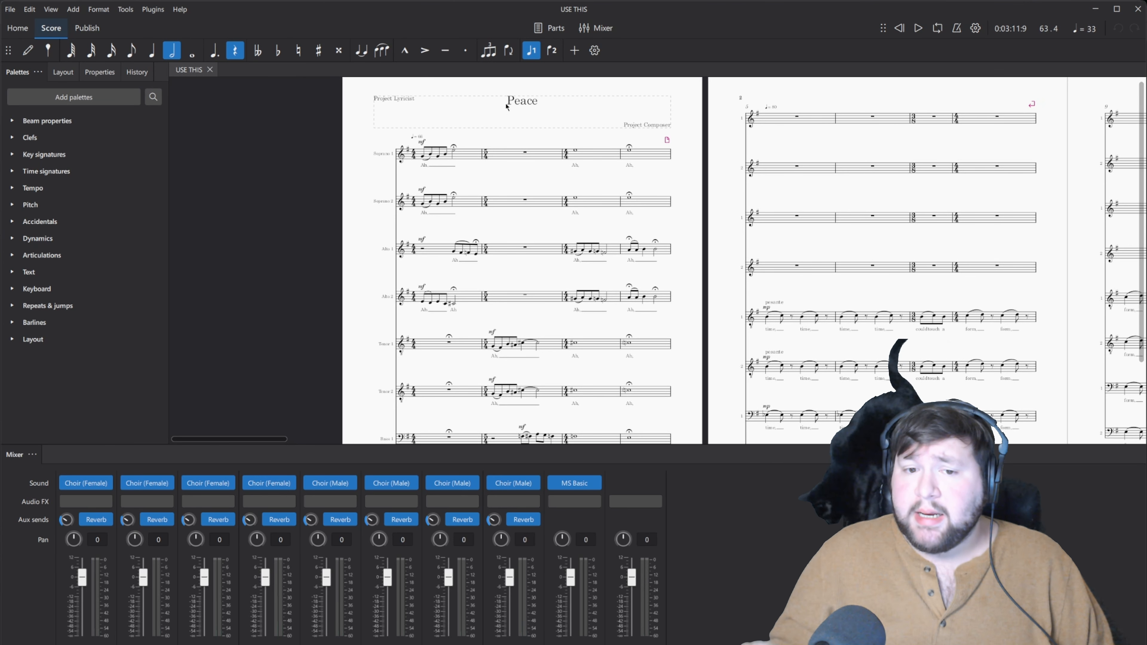